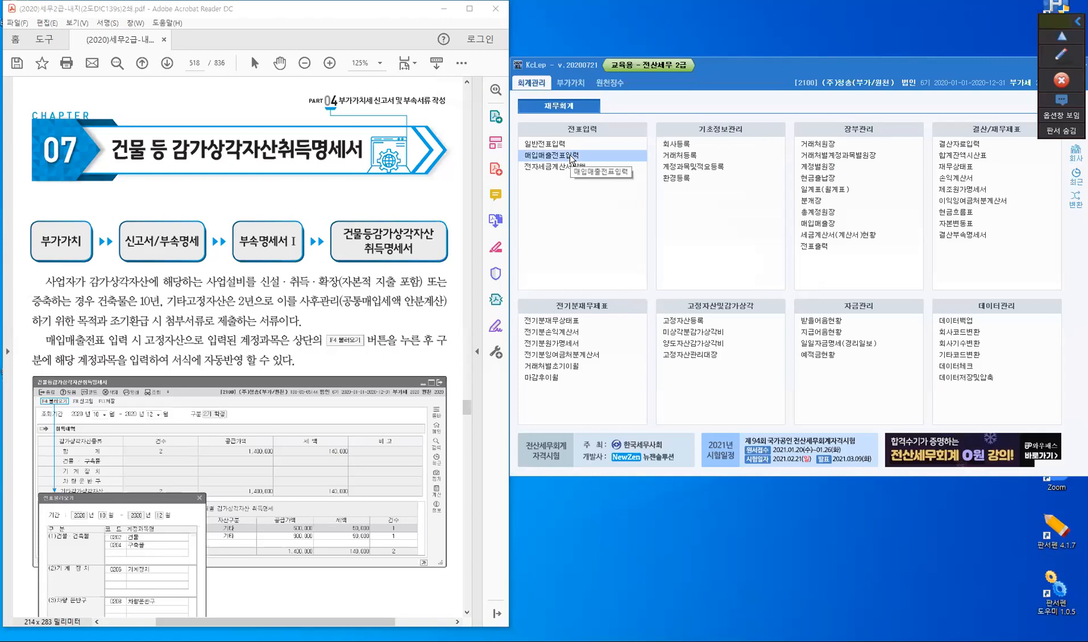
Step: Start a 매입매출전표입력 entry dated January 31, 2020 with VAT type 51 (과세매입)
click(571, 159)
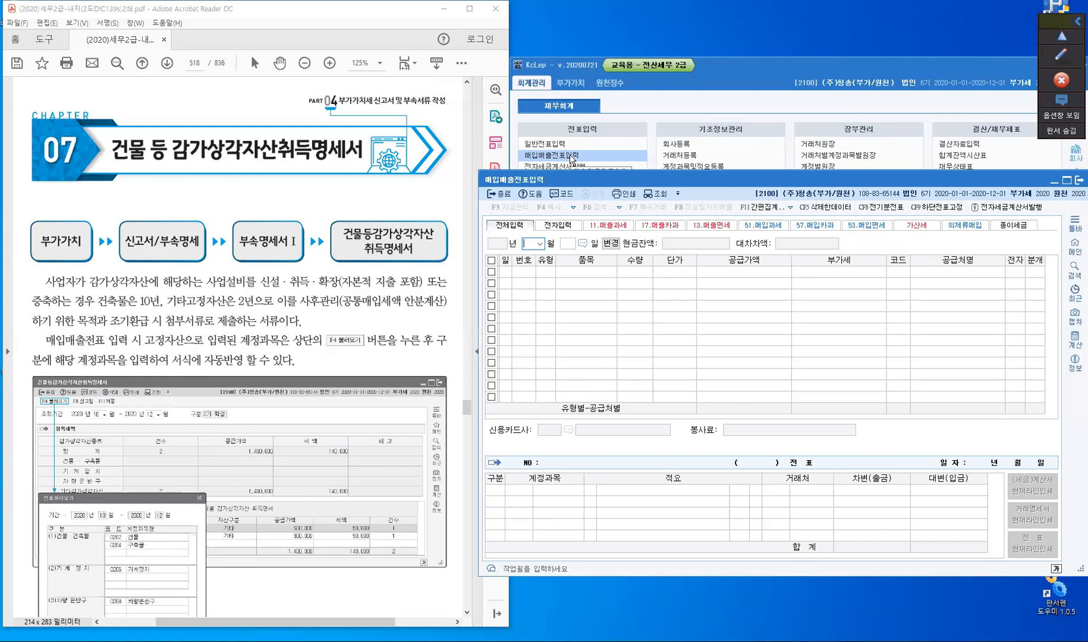
text(0131)
key(Return)
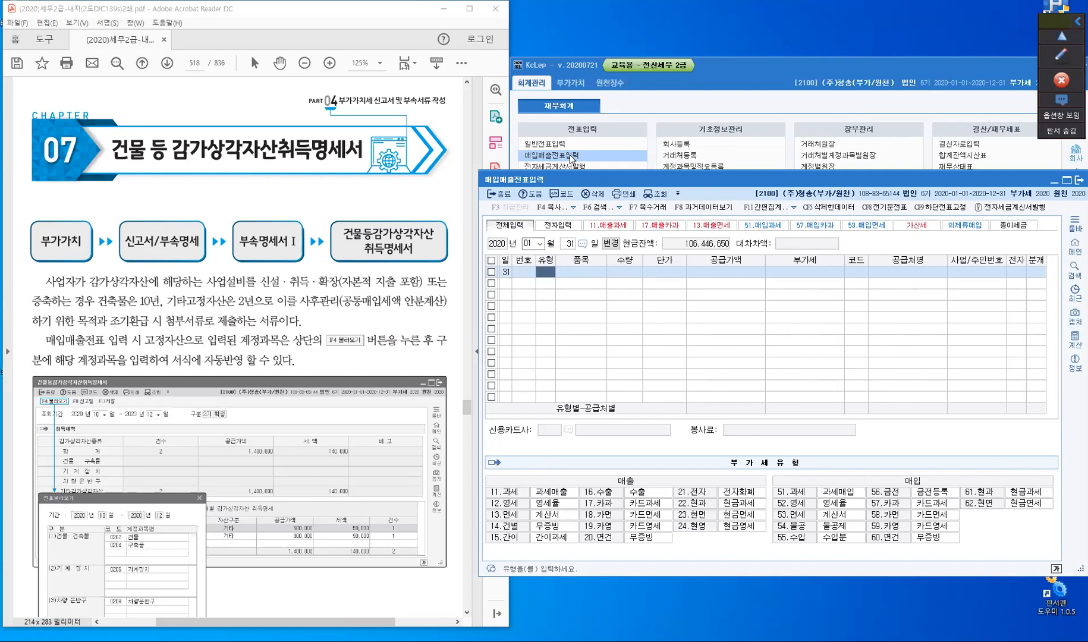
text(51)
key(Return)
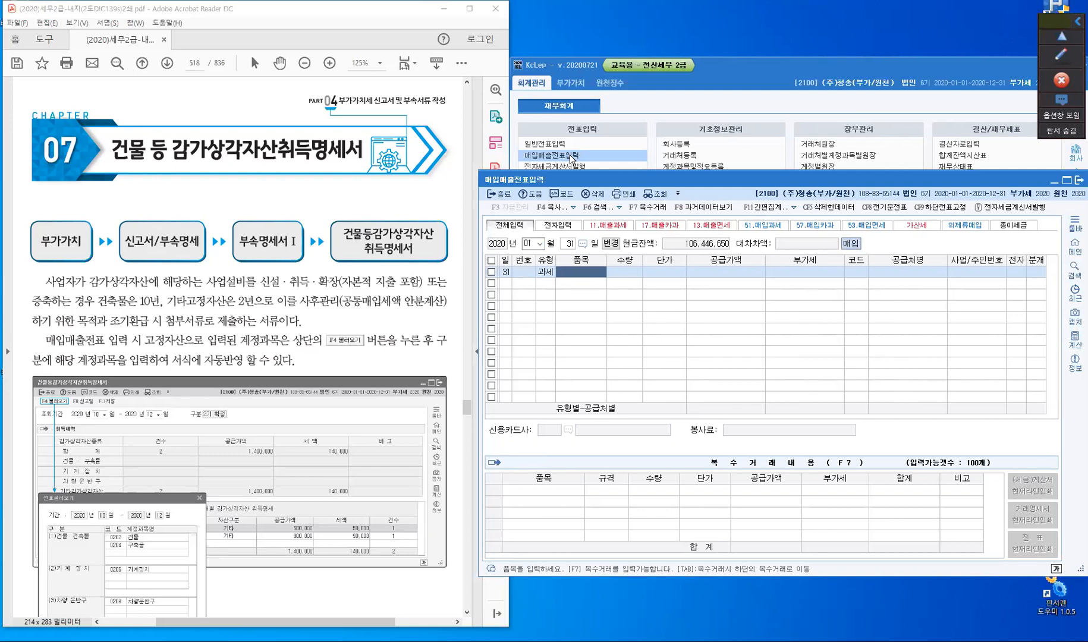
Step: Enter 자동차 as the item with a supply value of 10,000,000 and accept the calculated VAT
text(자동차)
key(Return)
key(Return)
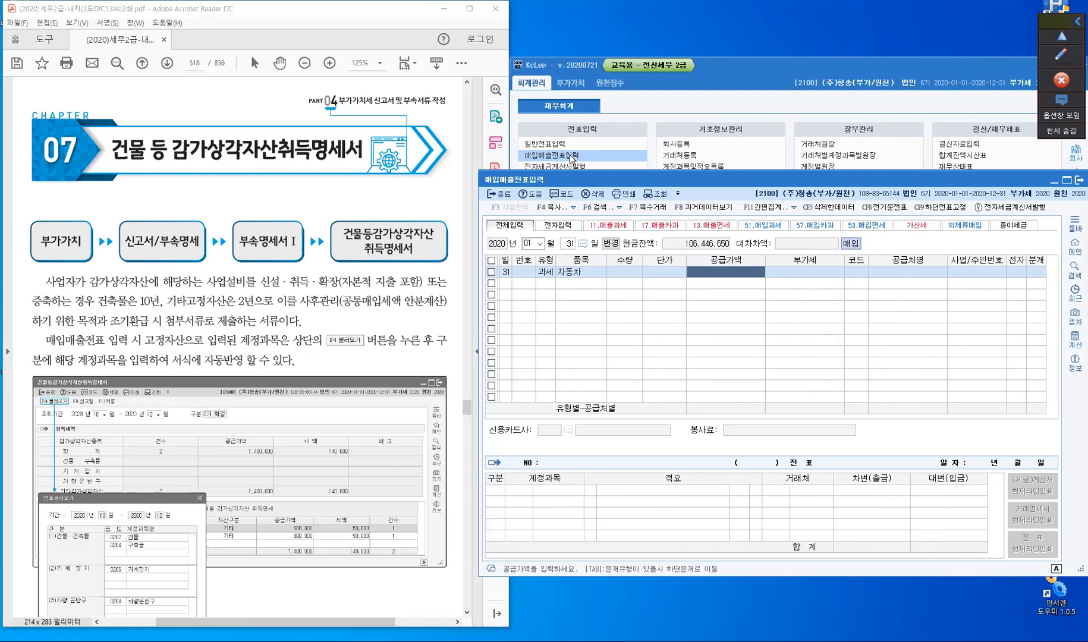
text(10000000)
key(Return)
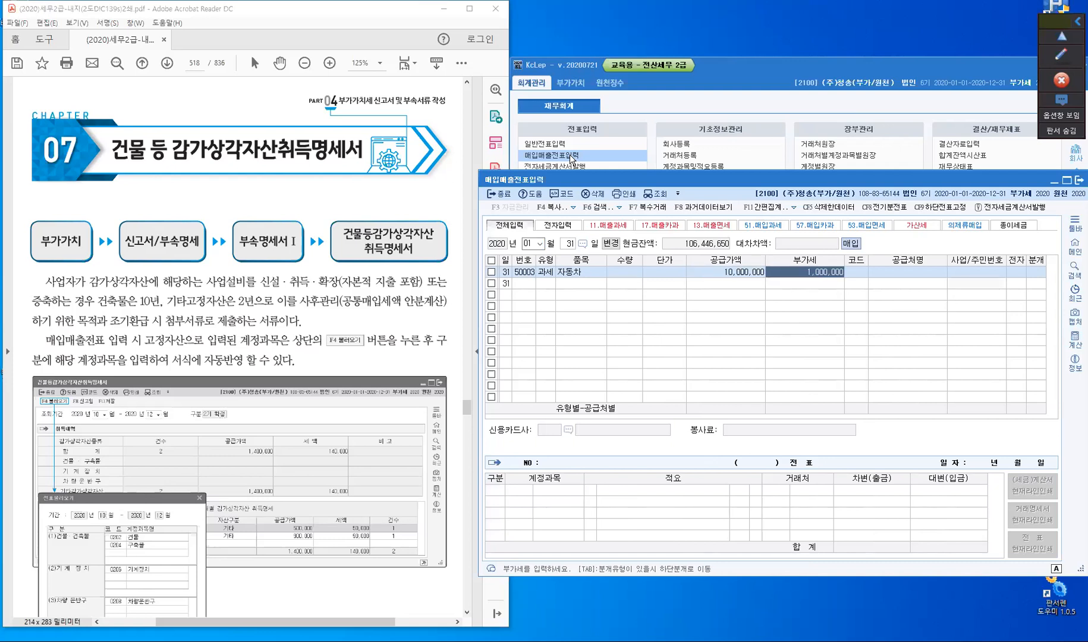
key(Return)
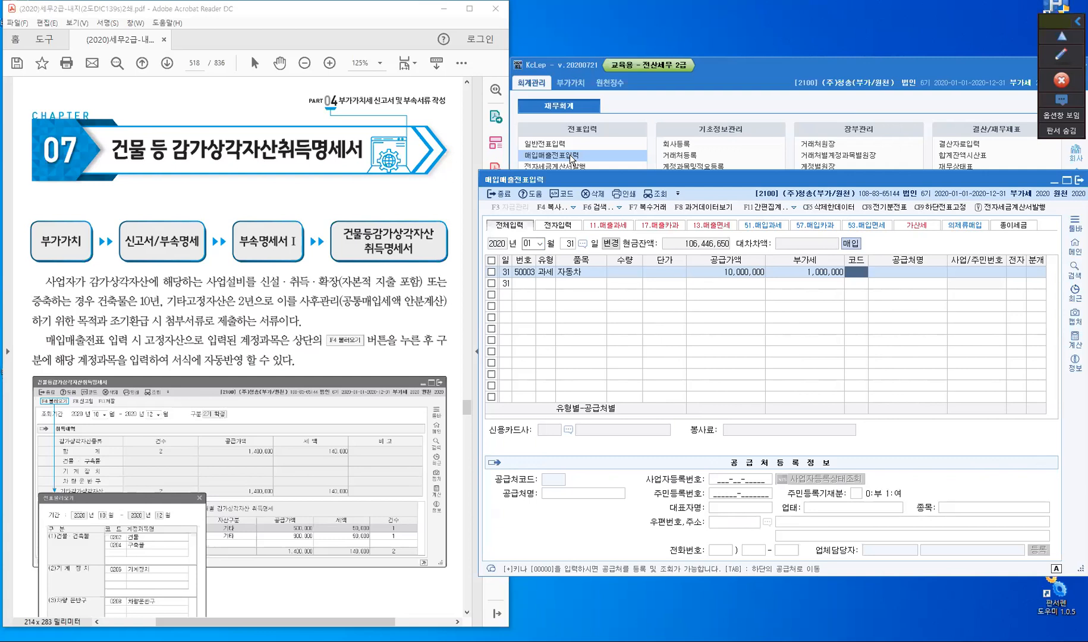
Step: Look up the supplier (주)태찬 in the client list and assign it to the 자동차 entry
key(F2)
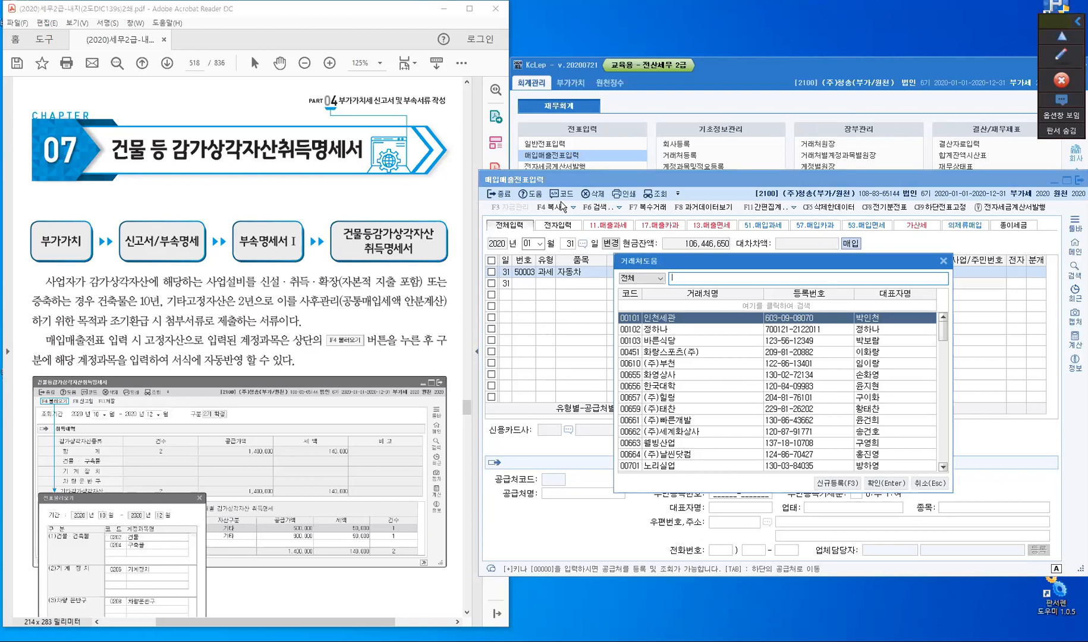
click(677, 409)
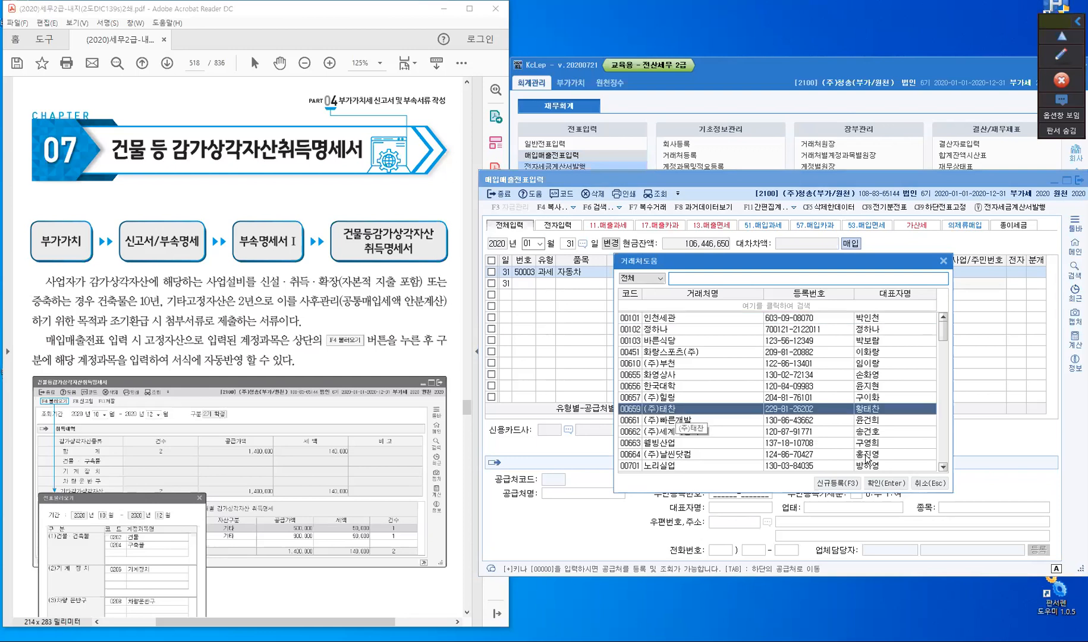
click(888, 483)
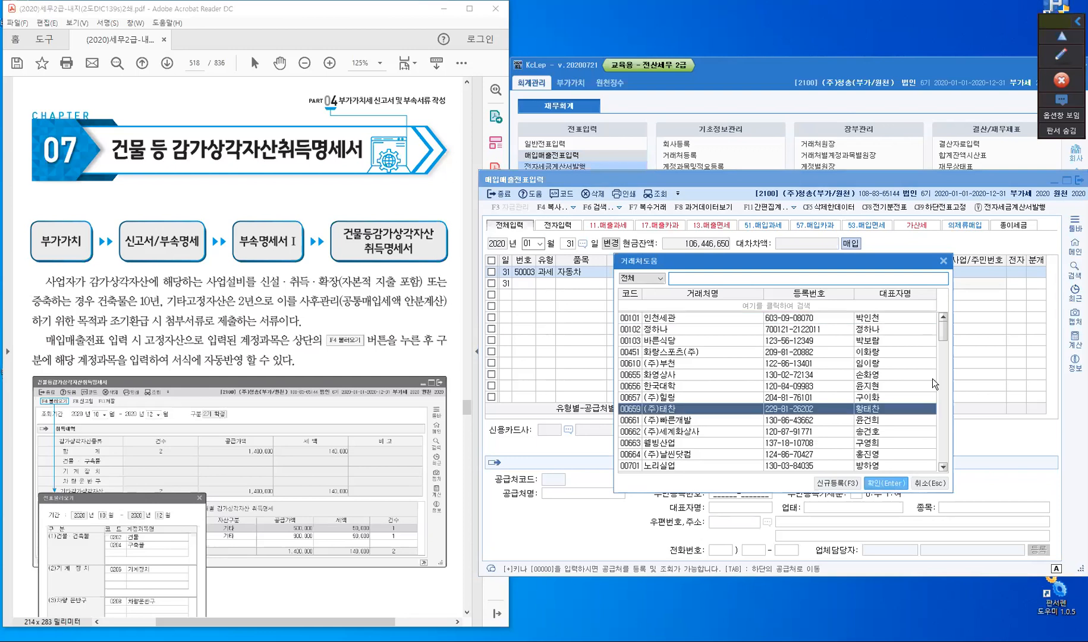
key(Return)
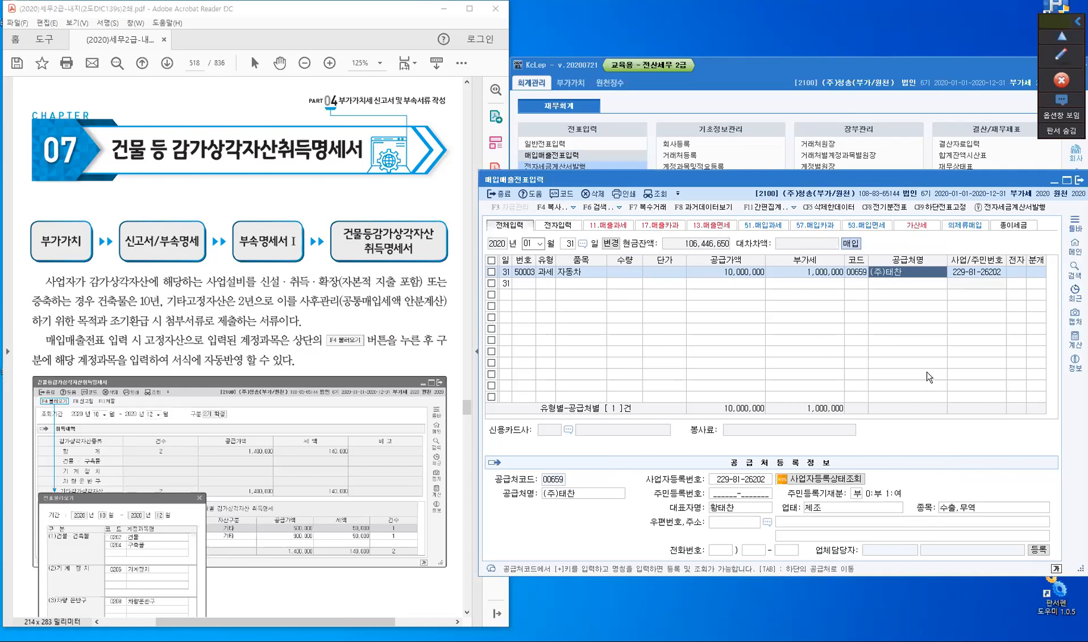
key(Return)
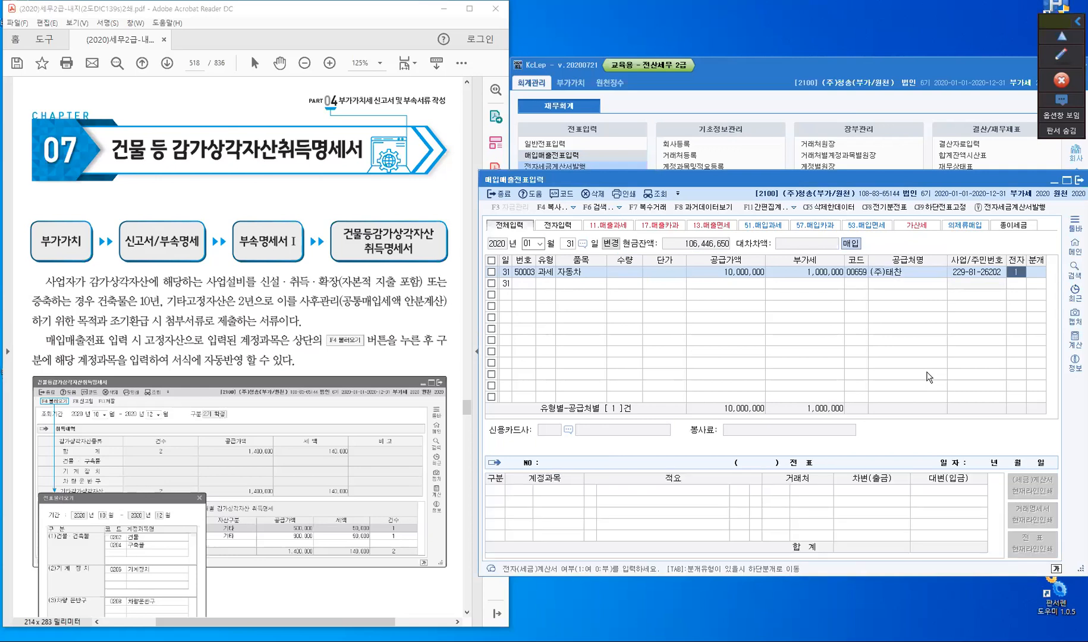
Step: Mark the 자동차 entry as an electronic invoice, set its journal type to 2 (외상) and accept the default journal lines
text(1)
key(Return)
click(581, 273)
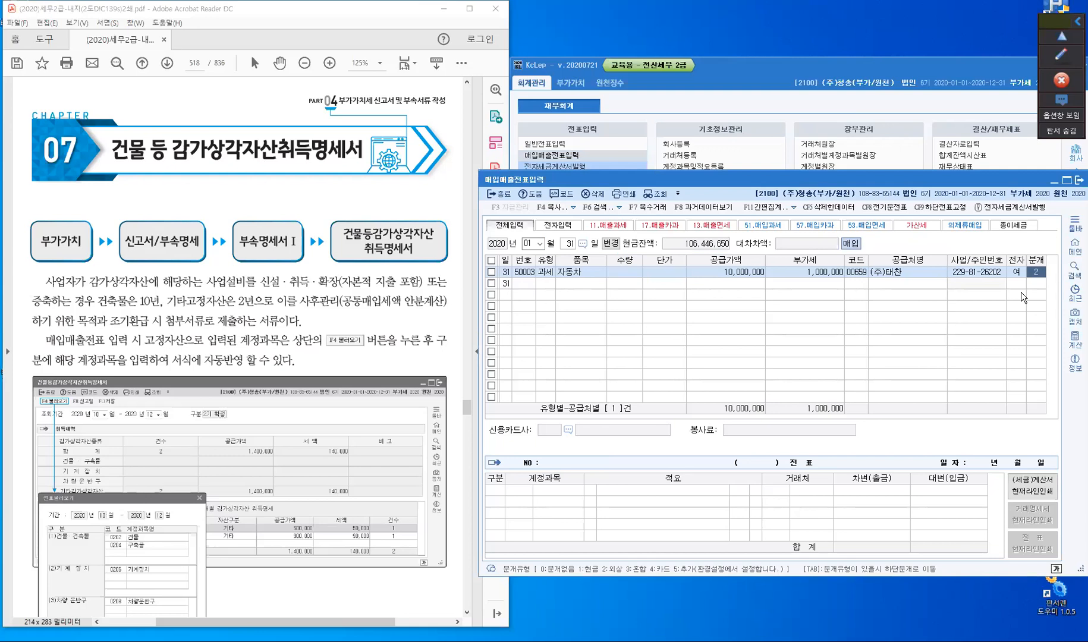
text(2)
key(Return)
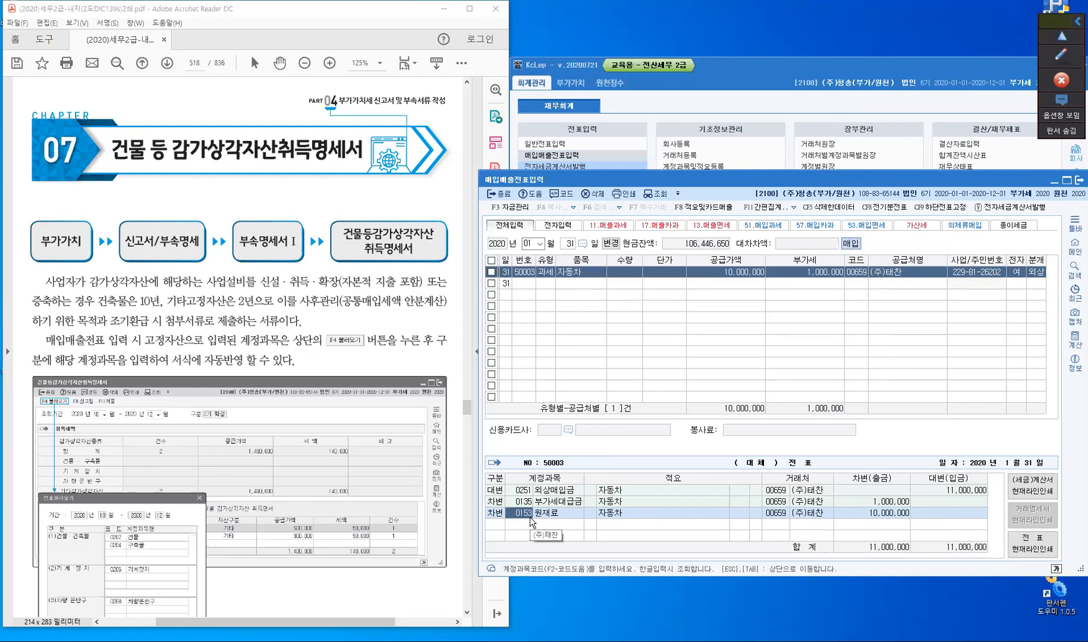
key(Return)
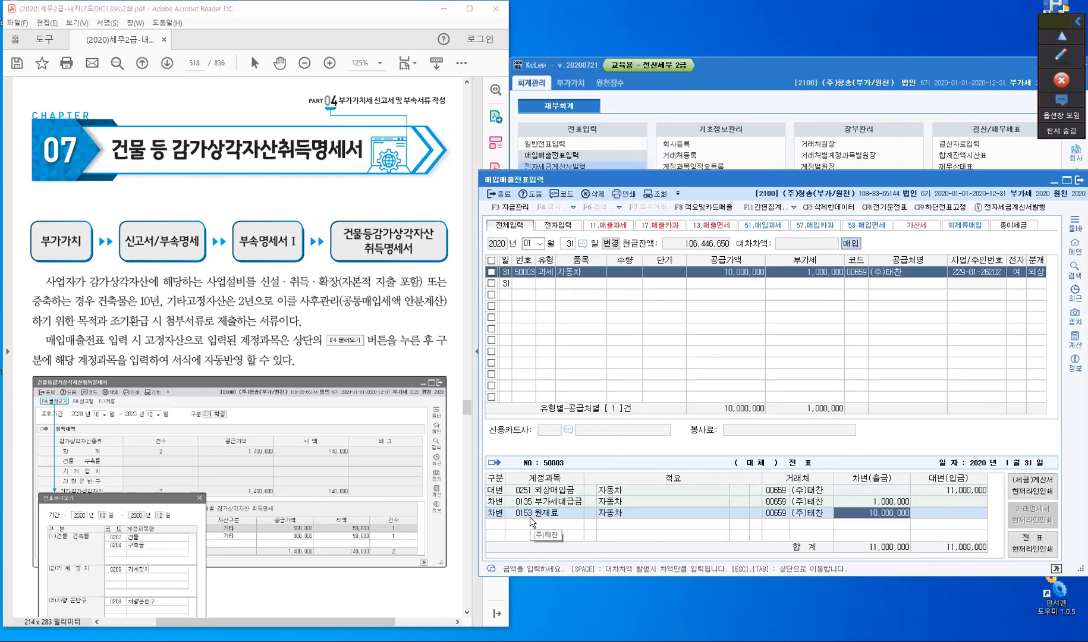
key(Return)
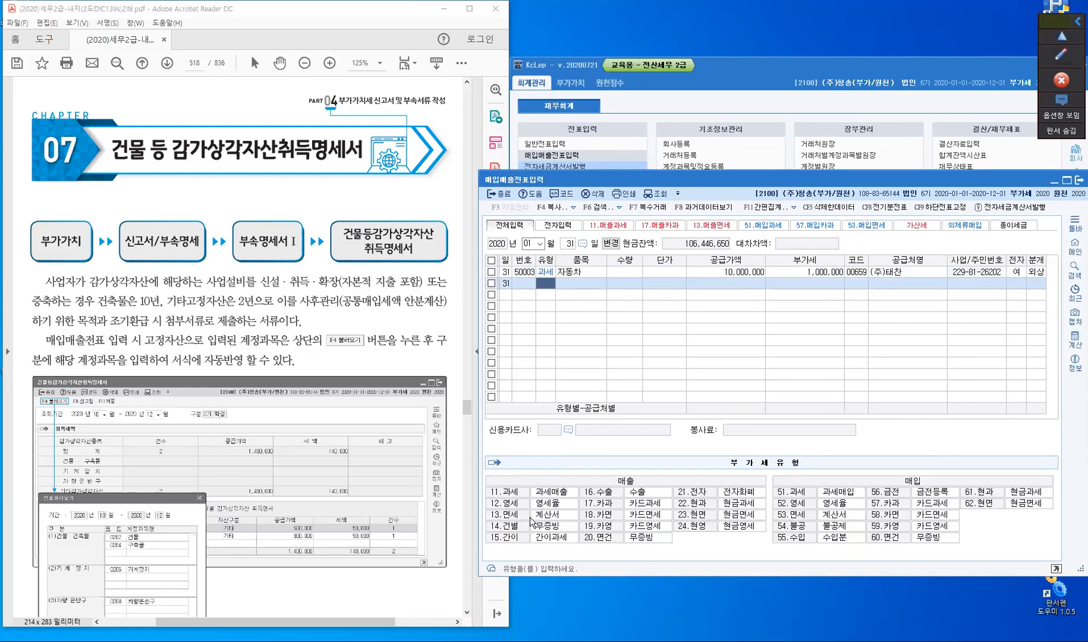
Step: Open the 건물등감가상각자산취득명세서 under 부가가치 for January to March 2020
click(686, 108)
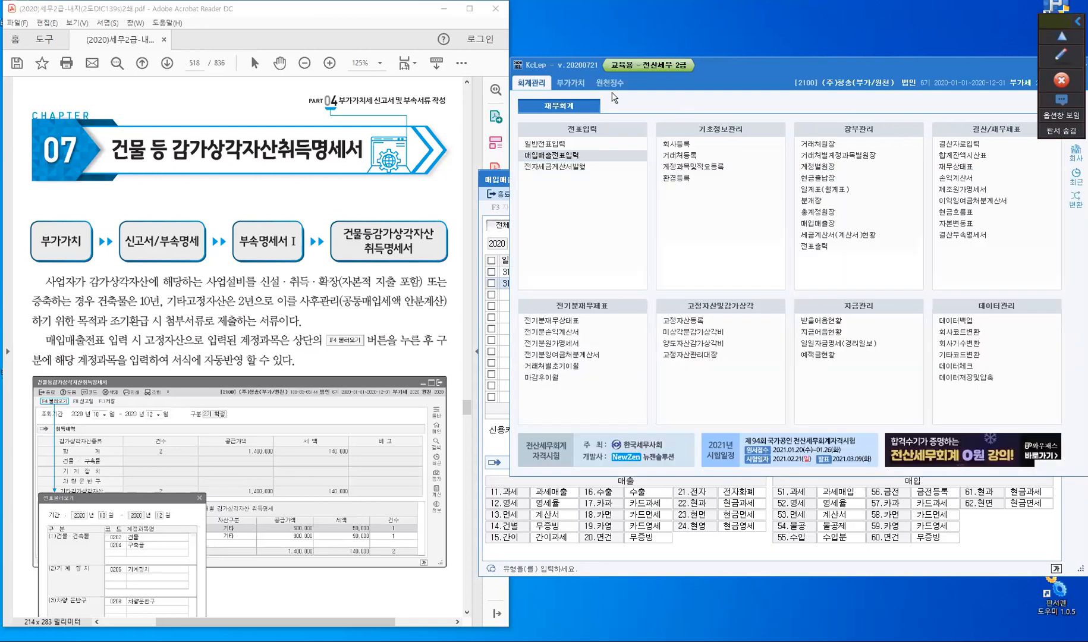
click(571, 82)
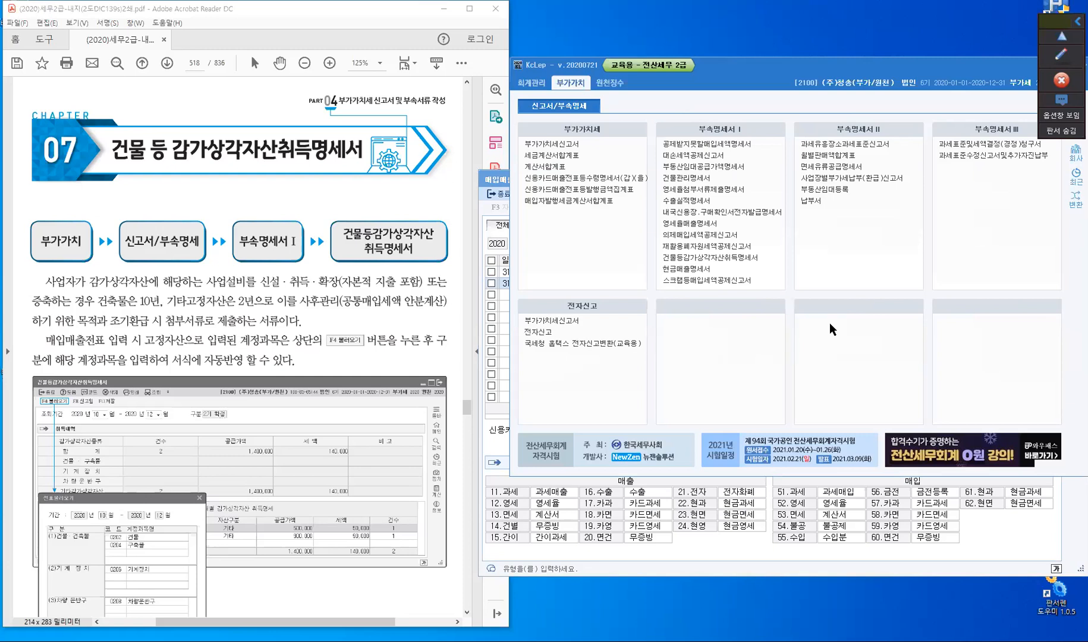
click(730, 260)
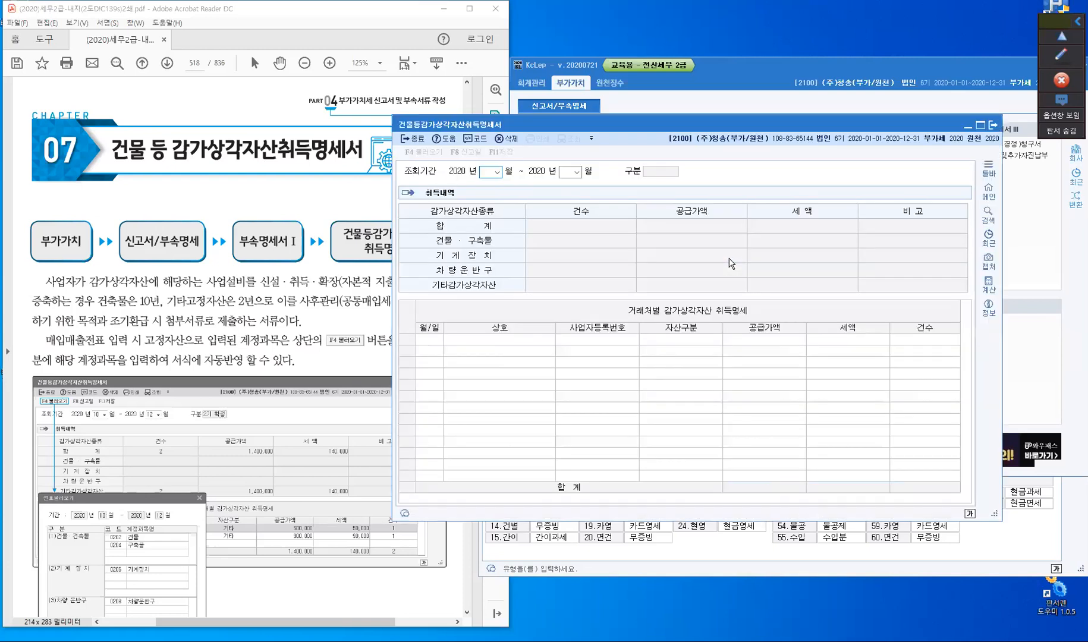
text(01)
text(3)
key(Return)
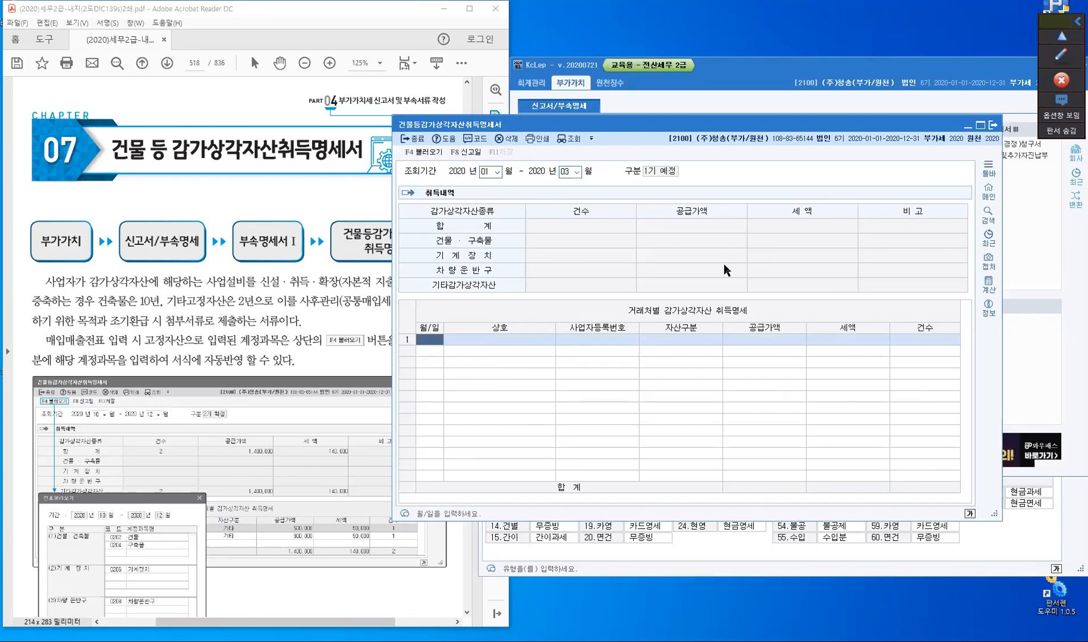
Step: Reload the acquisition statement from the voucher data with the default asset accounts, replacing the existing data
click(425, 151)
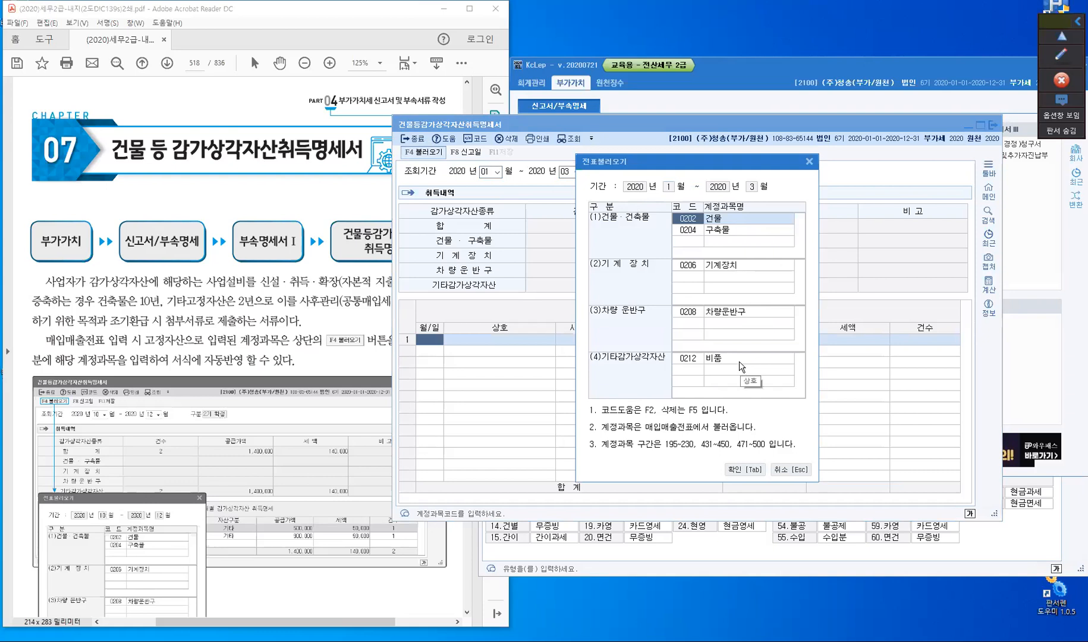
click(748, 470)
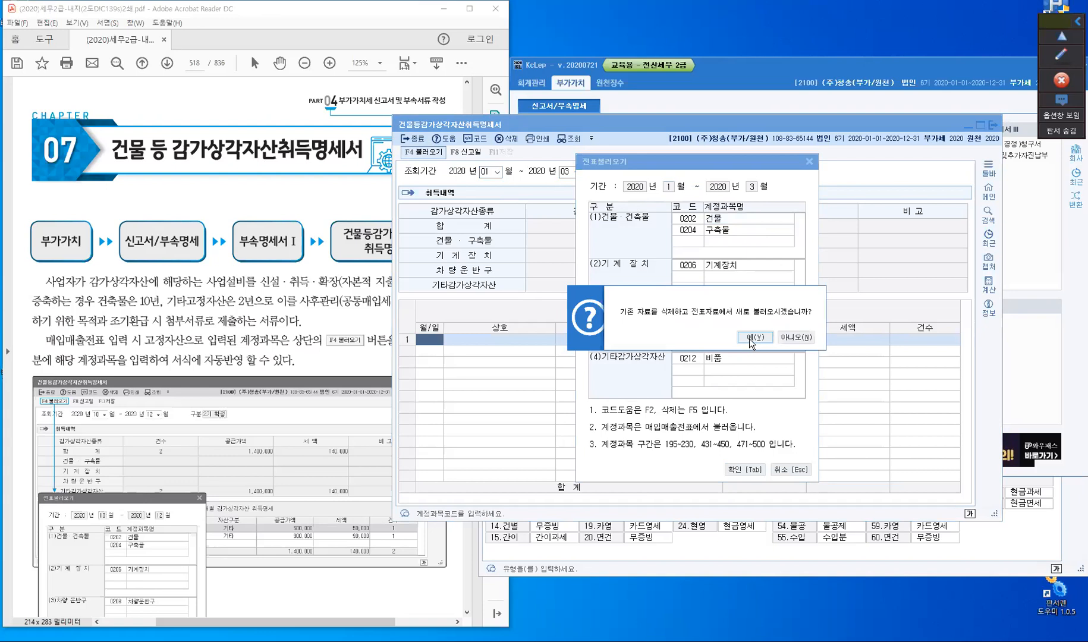
click(751, 339)
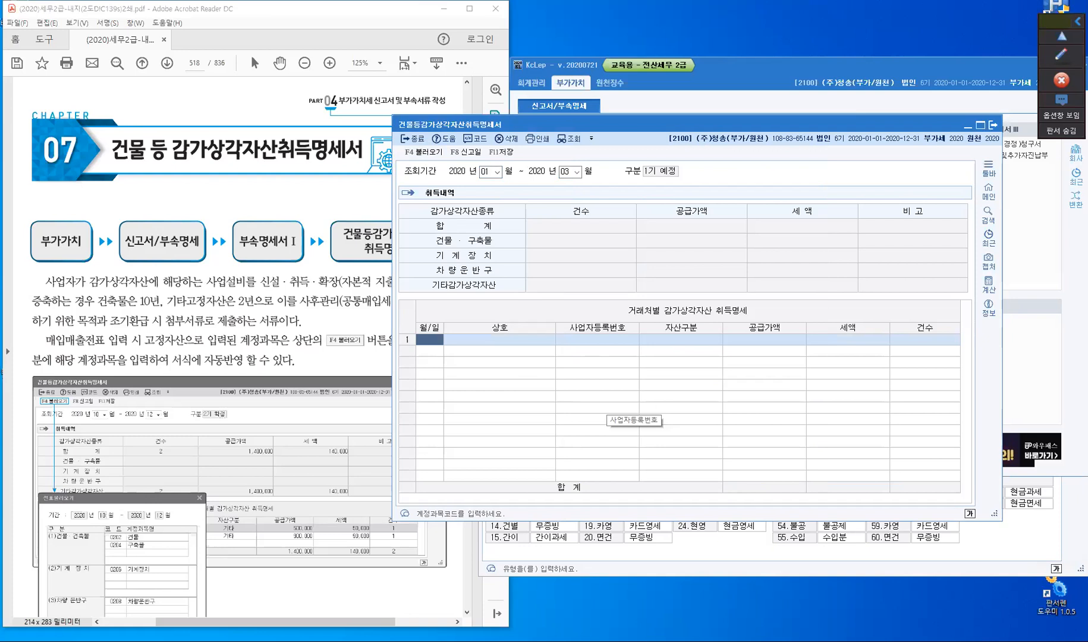
Step: Check the debit account on the 자동차 entry's journal lines, then return to the acquisition statement
key(alt+Tab)
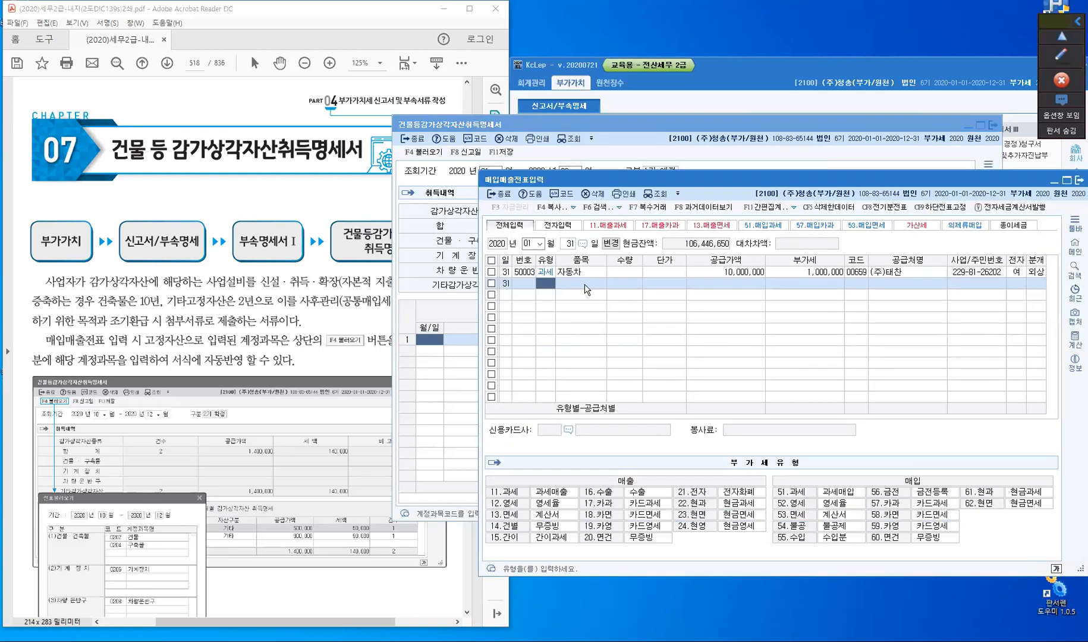
click(621, 272)
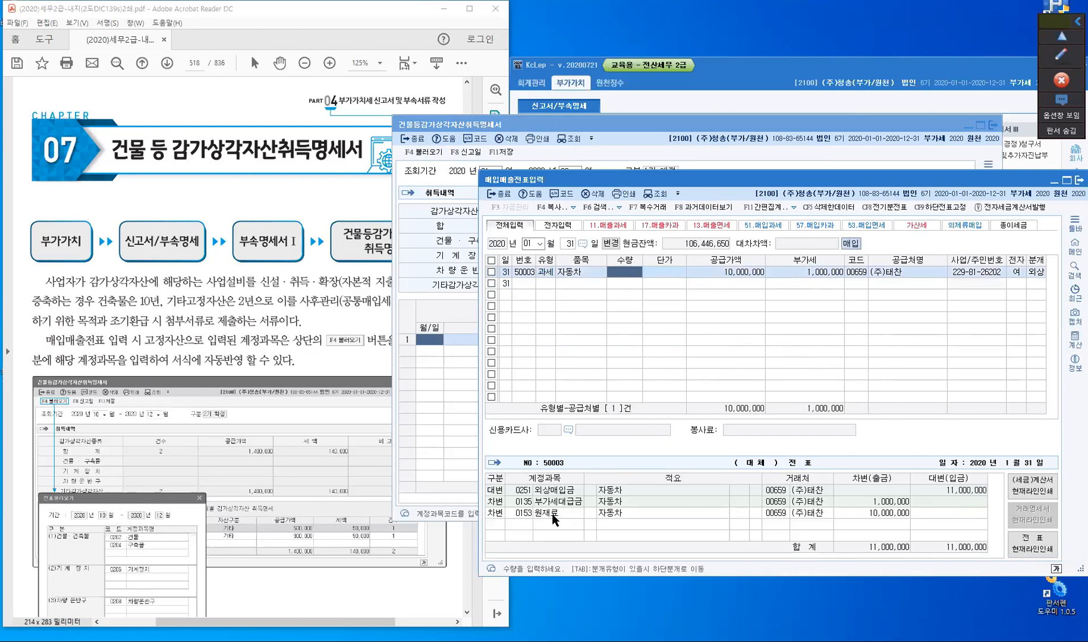
click(552, 514)
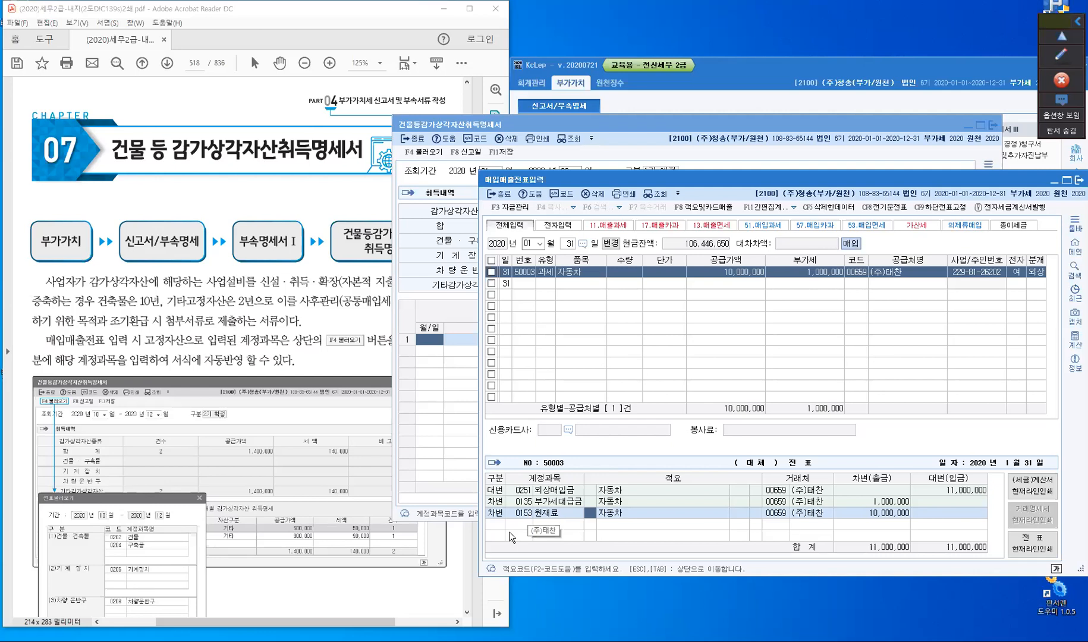
click(429, 348)
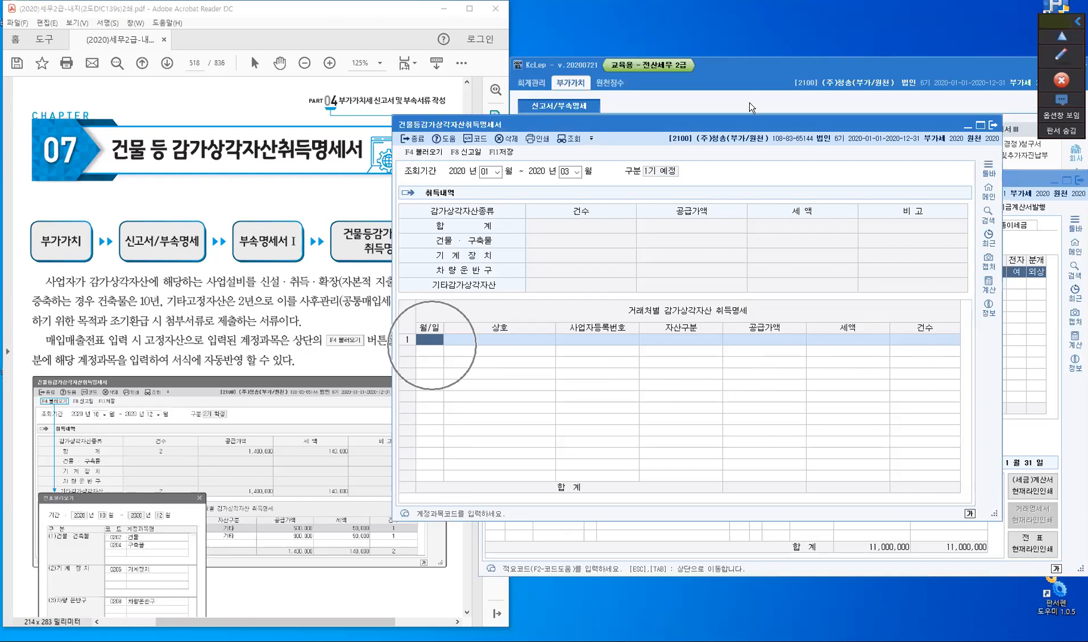
Step: Open the 부가가치세신고서 for January 1 to March 31, 2020 as 1.정기신고 without loading the saved data
click(715, 92)
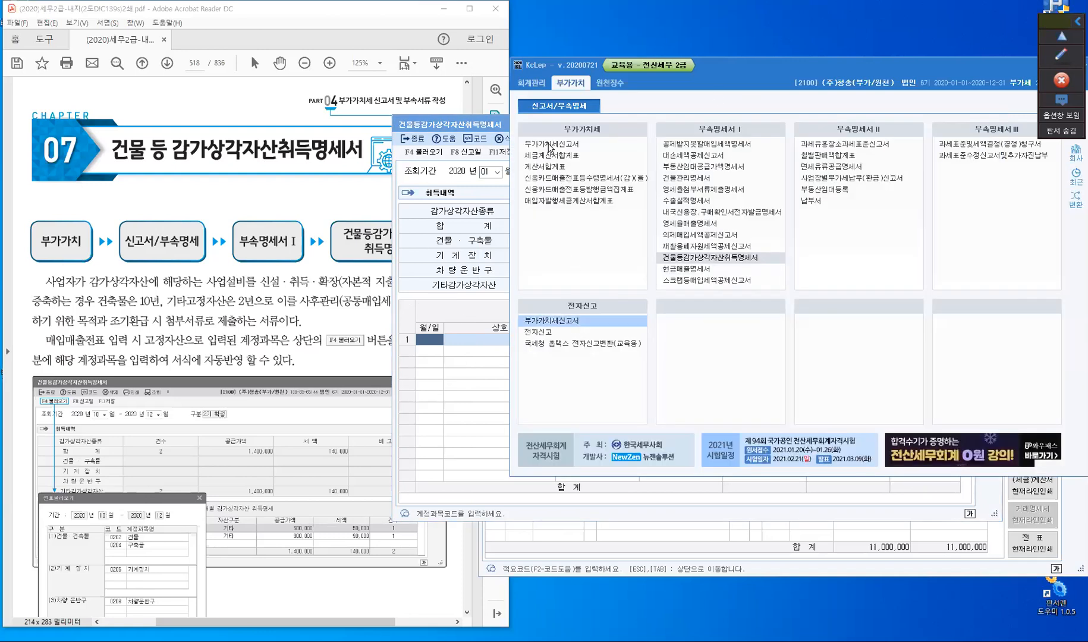
click(551, 145)
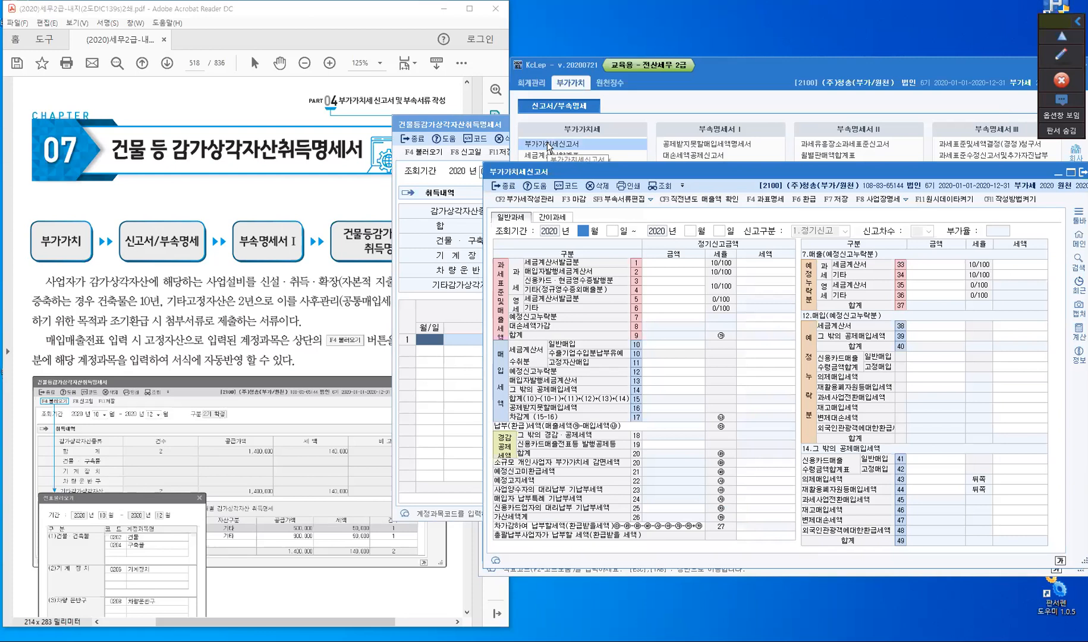
text(10)
key(Return)
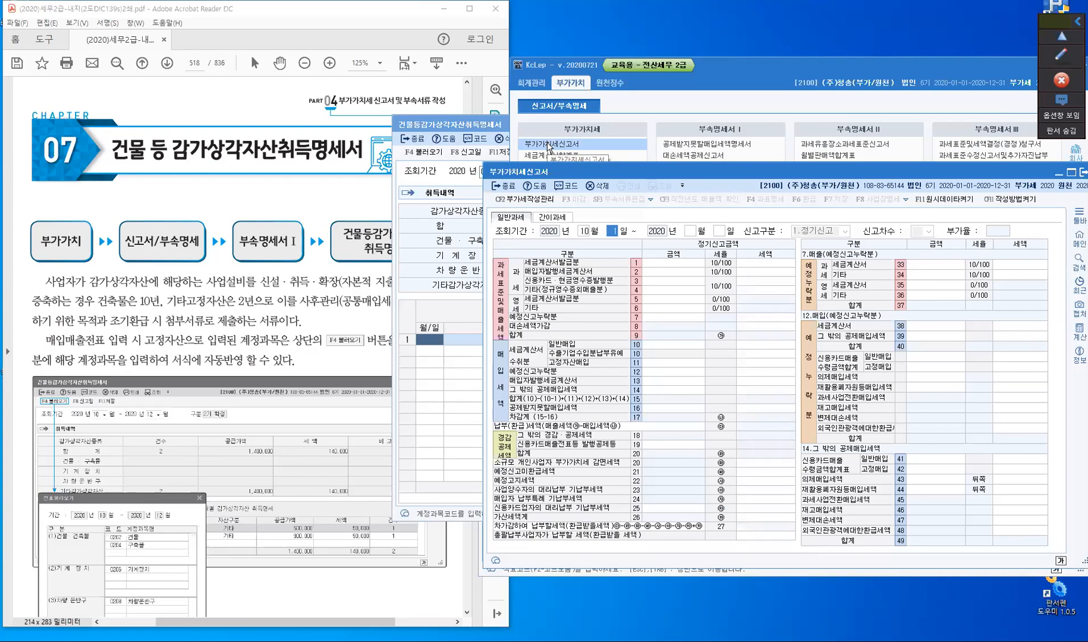
key(Return)
text(3)
key(Return)
key(Return)
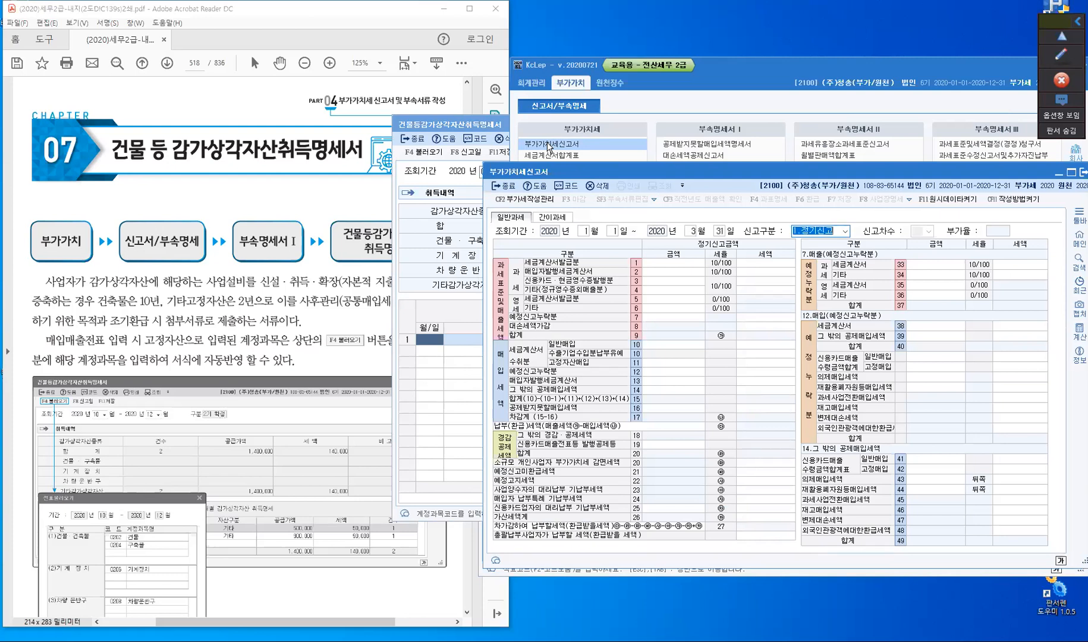
key(Return)
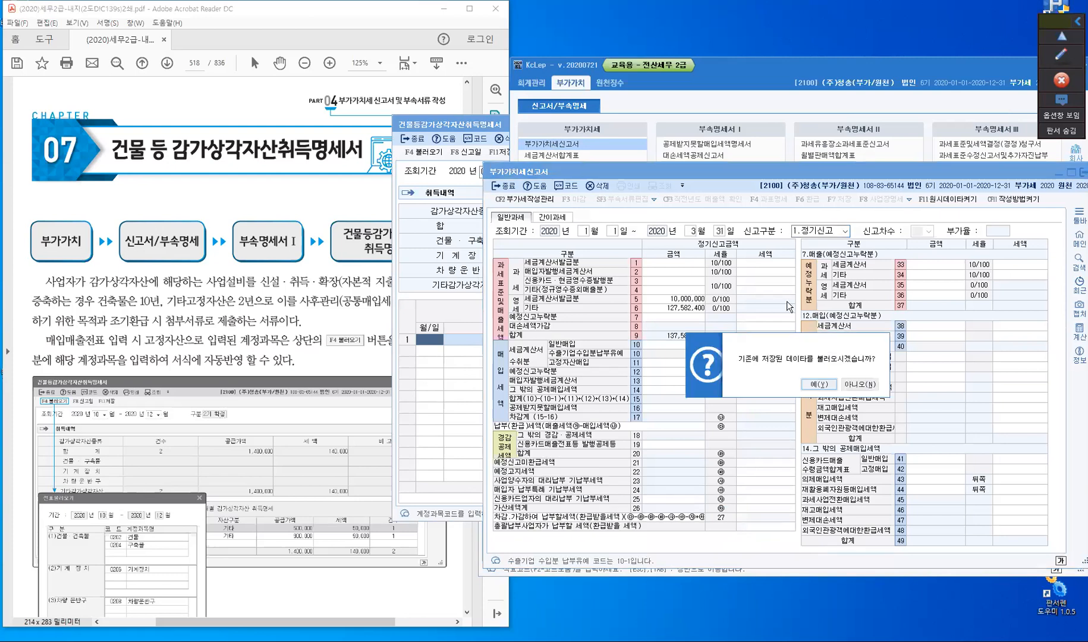
click(861, 386)
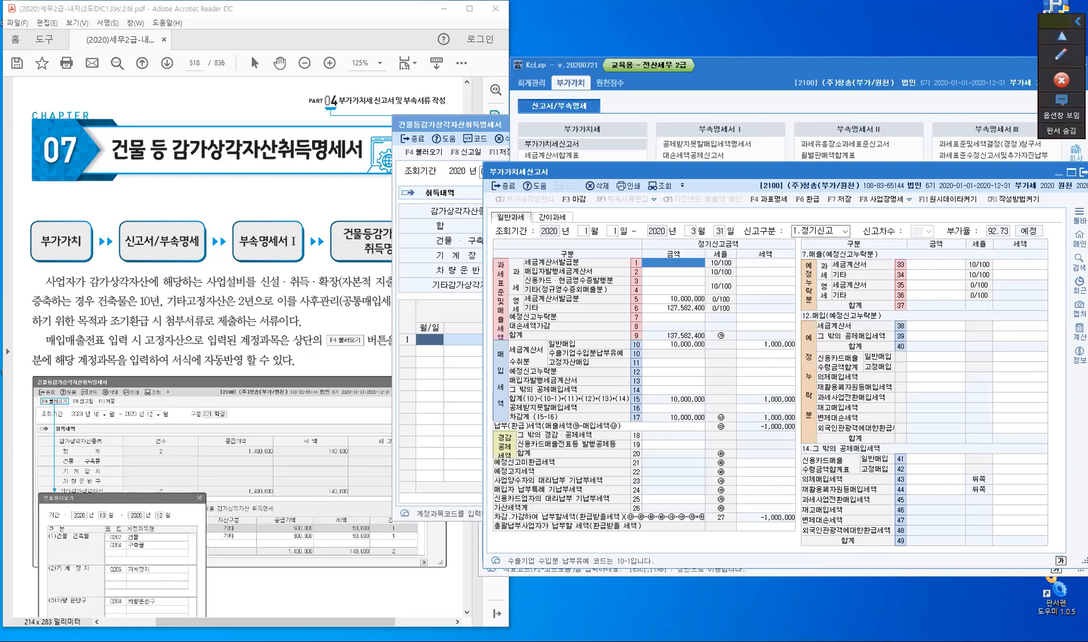
Step: Clear the 부가가치세신고서 and 건물등감가상각자산취득명세서 windows from the screen
click(1060, 176)
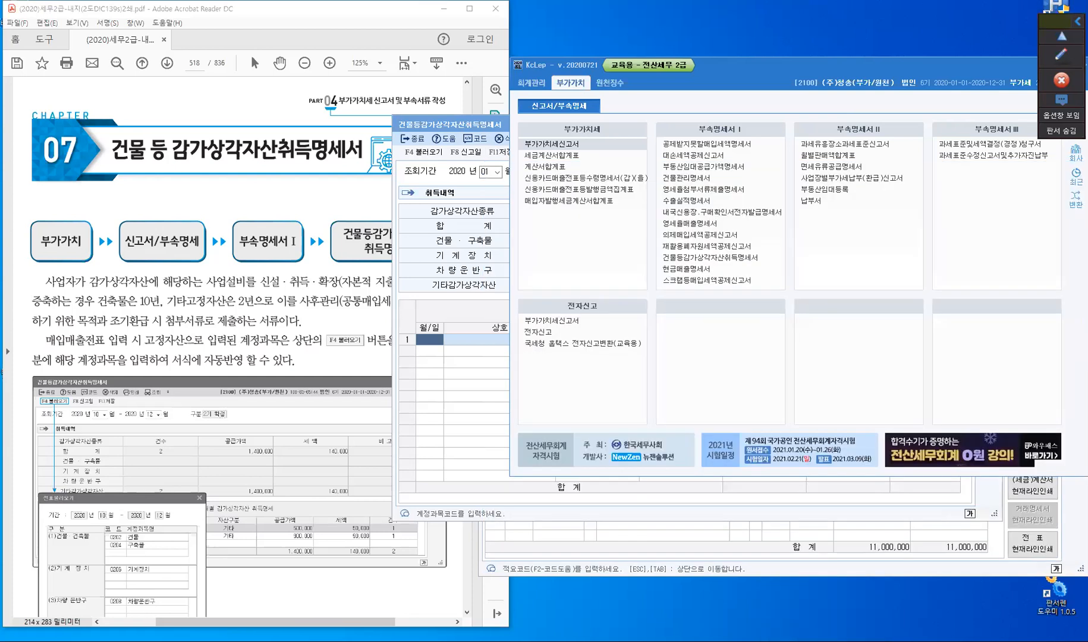
key(alt+Tab)
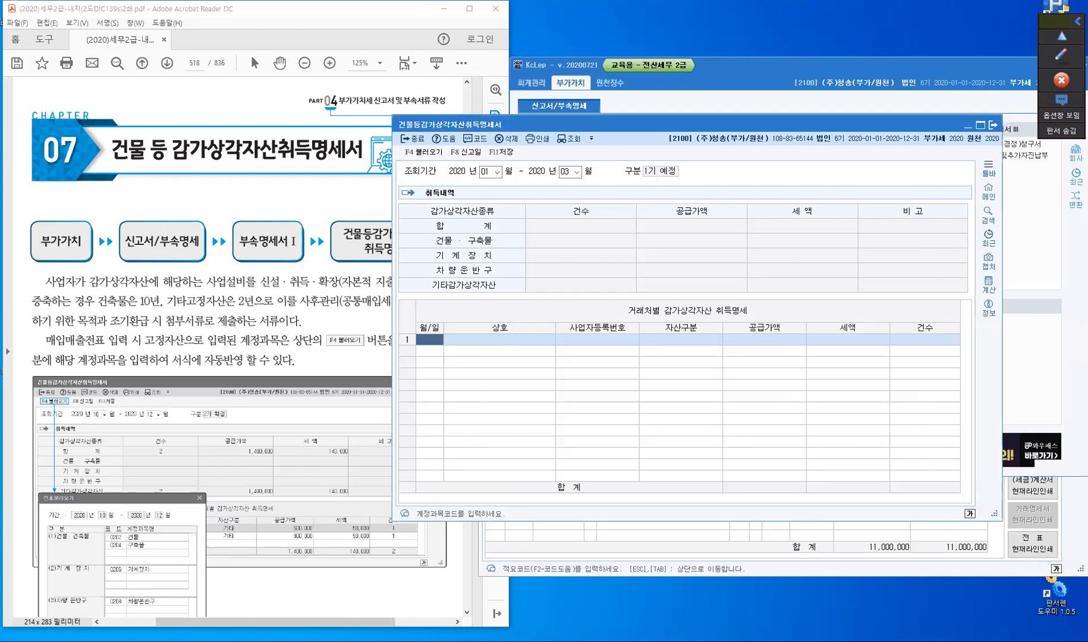
click(966, 126)
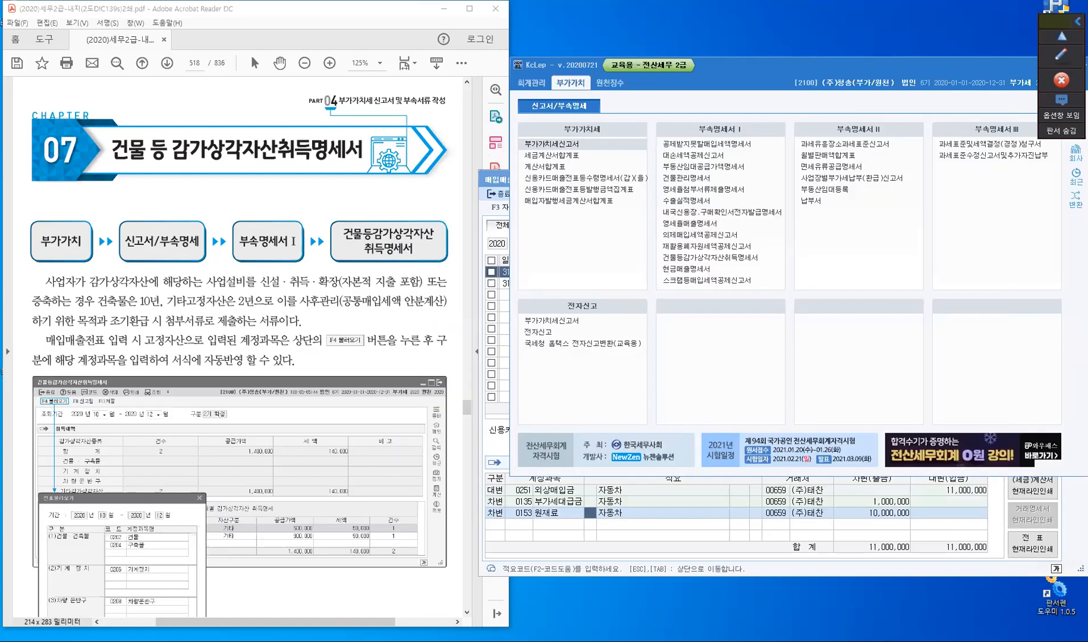
Step: Return to the 매입매출전표입력 window and change the 자동차 voucher's journal type to 3.혼합
click(705, 570)
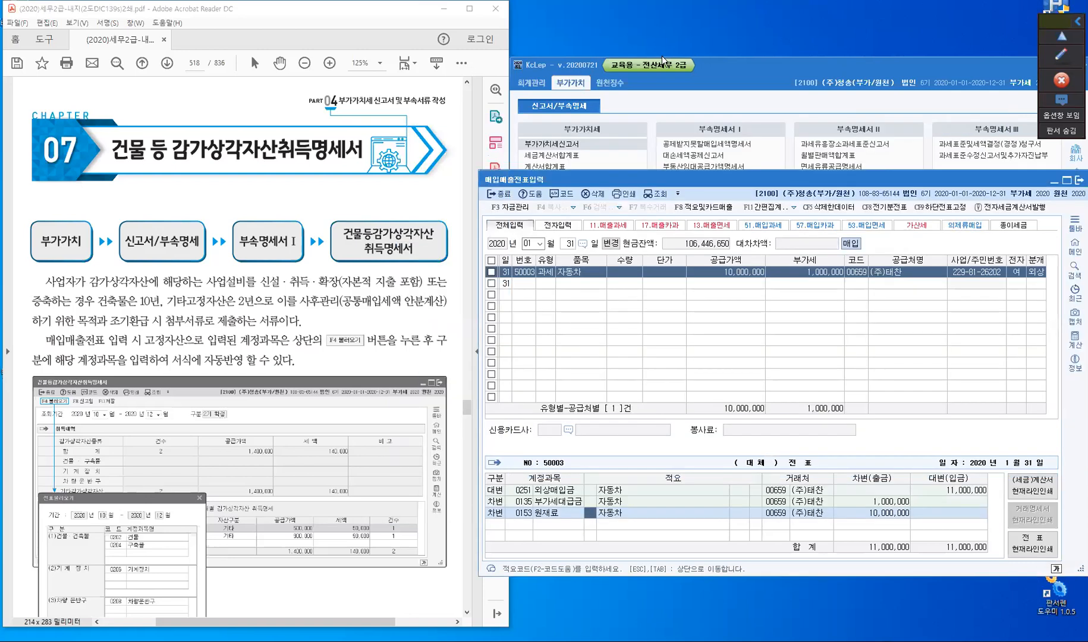
click(591, 271)
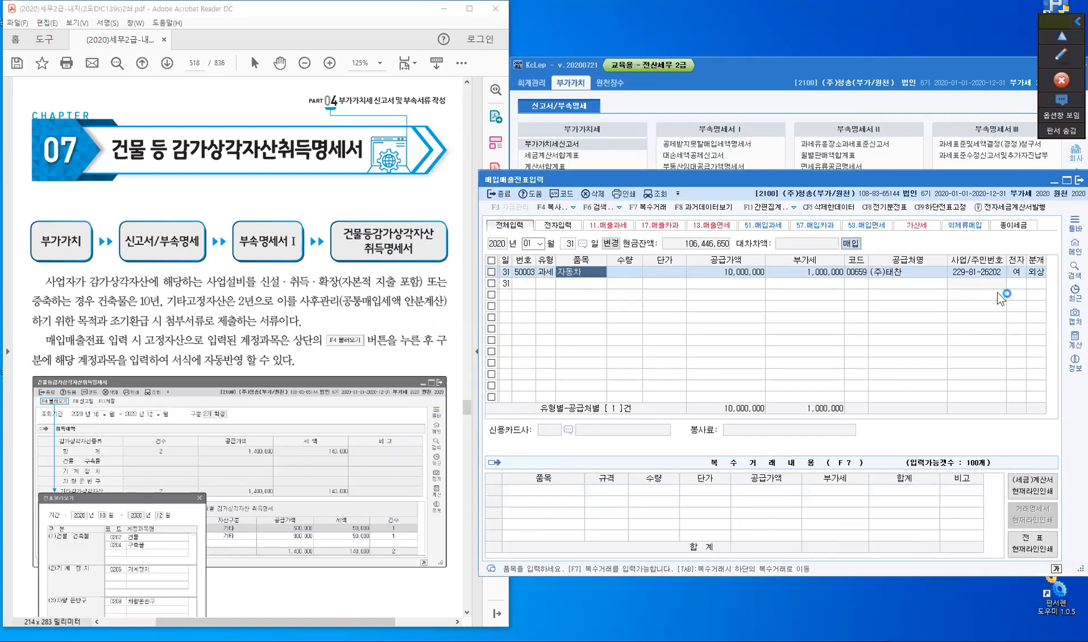
click(1036, 273)
text(3)
key(Return)
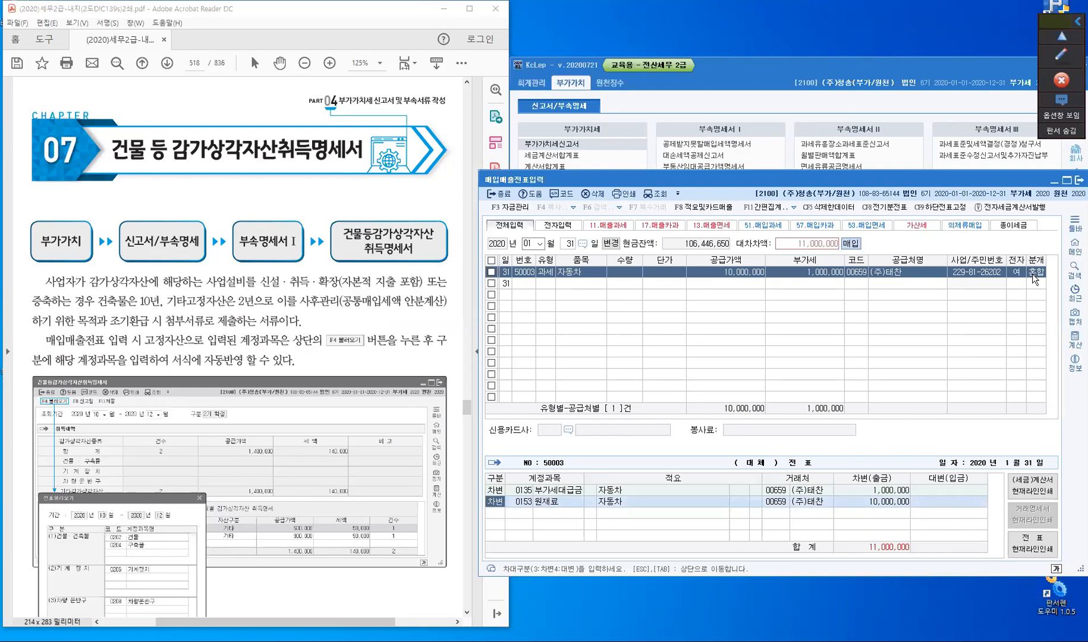
Step: Replace the 원재료 debit account on the 자동차 voucher with 208 차량운반구
key(Return)
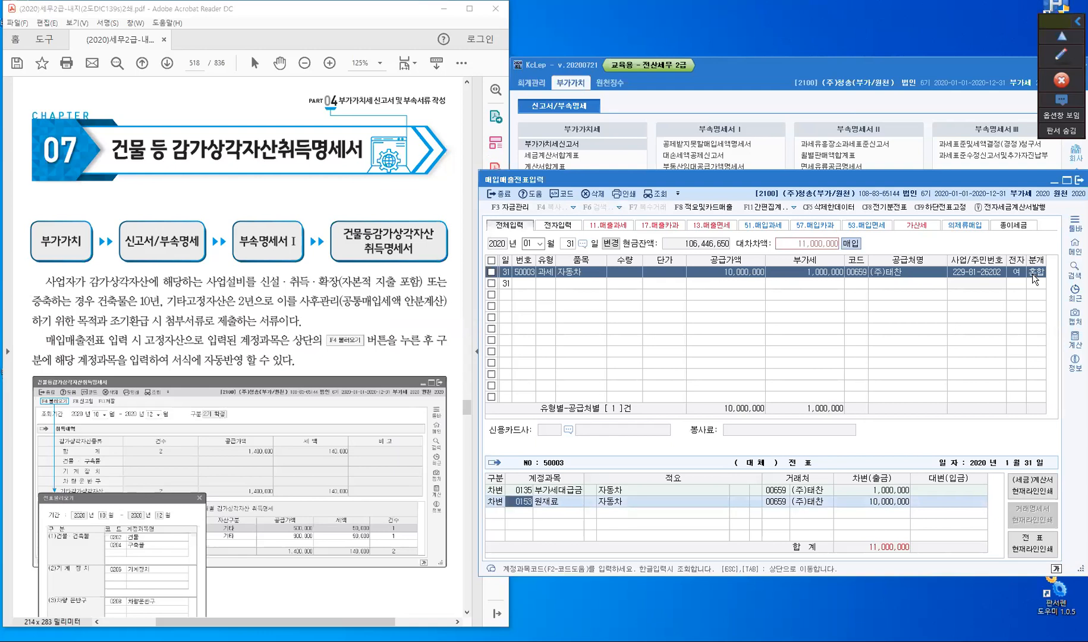
text(208)
key(Return)
key(Return)
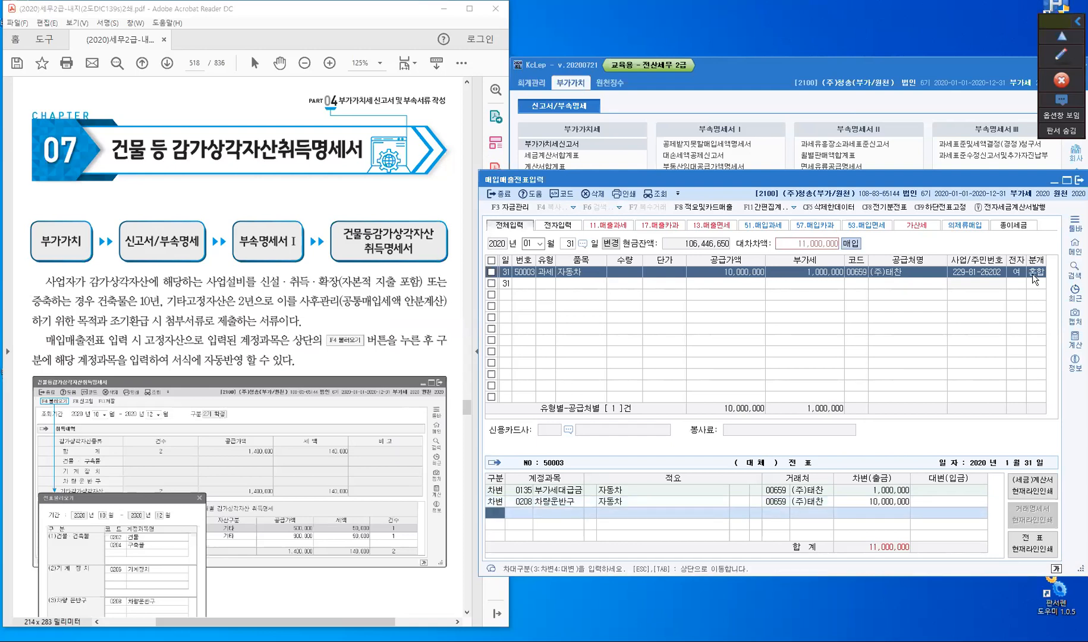
Step: Add a credit line of 11,000,000 to account 253 미지급금, save the voucher and display its journal lines
text(4)
text(25)
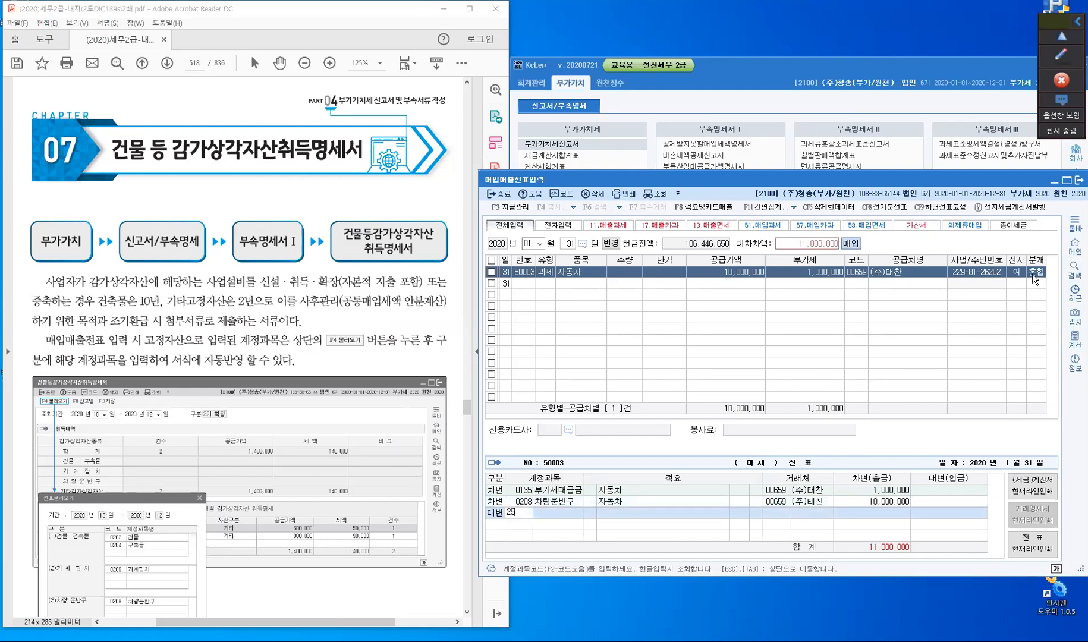
text(3)
key(Return)
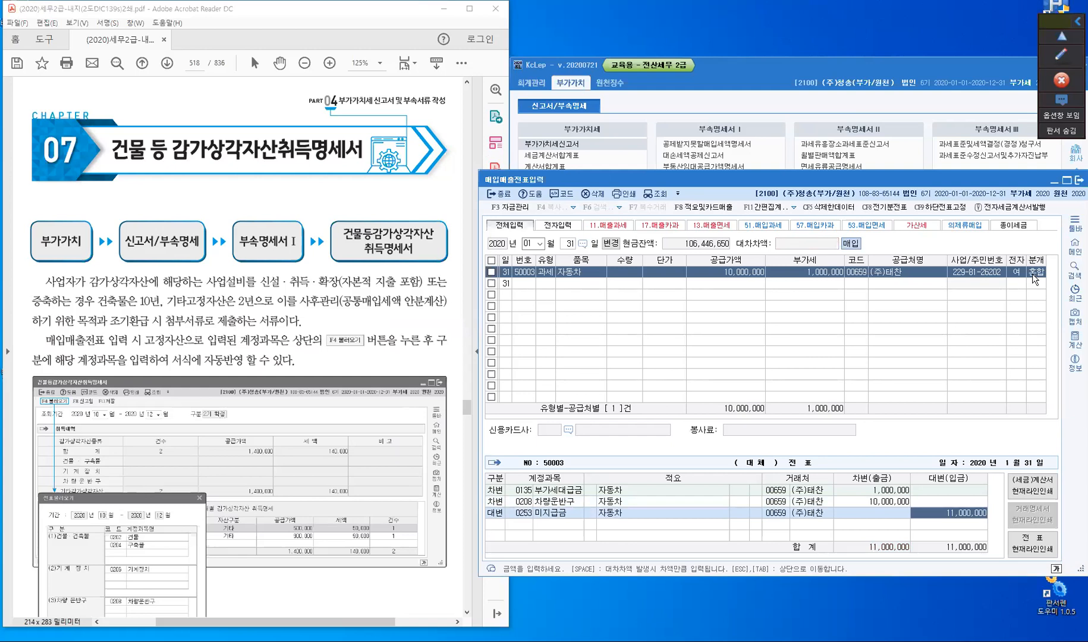
key(Return)
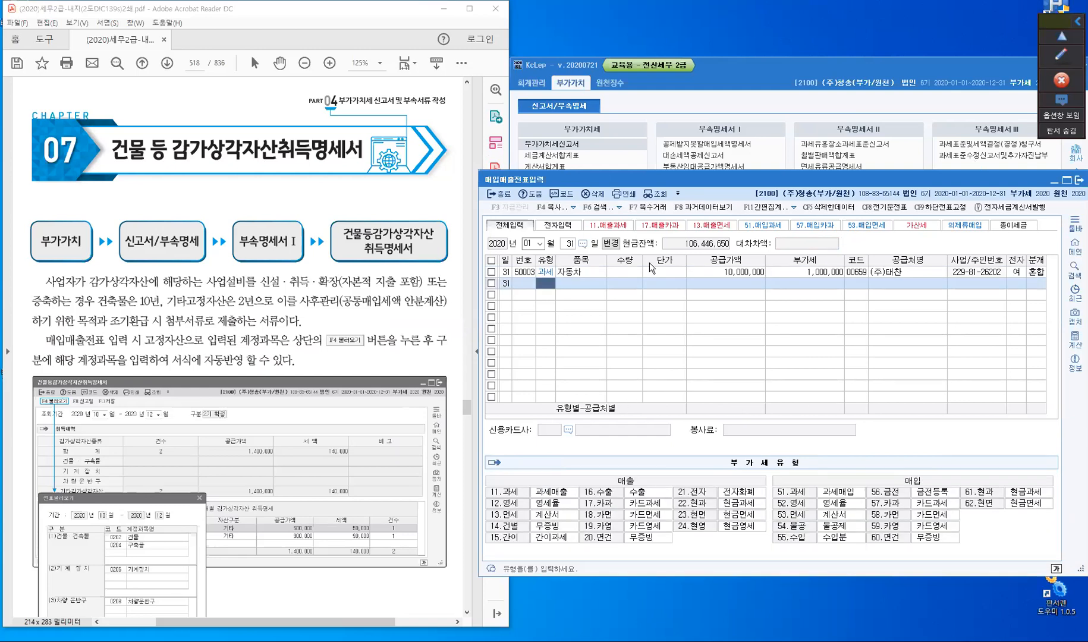
click(632, 272)
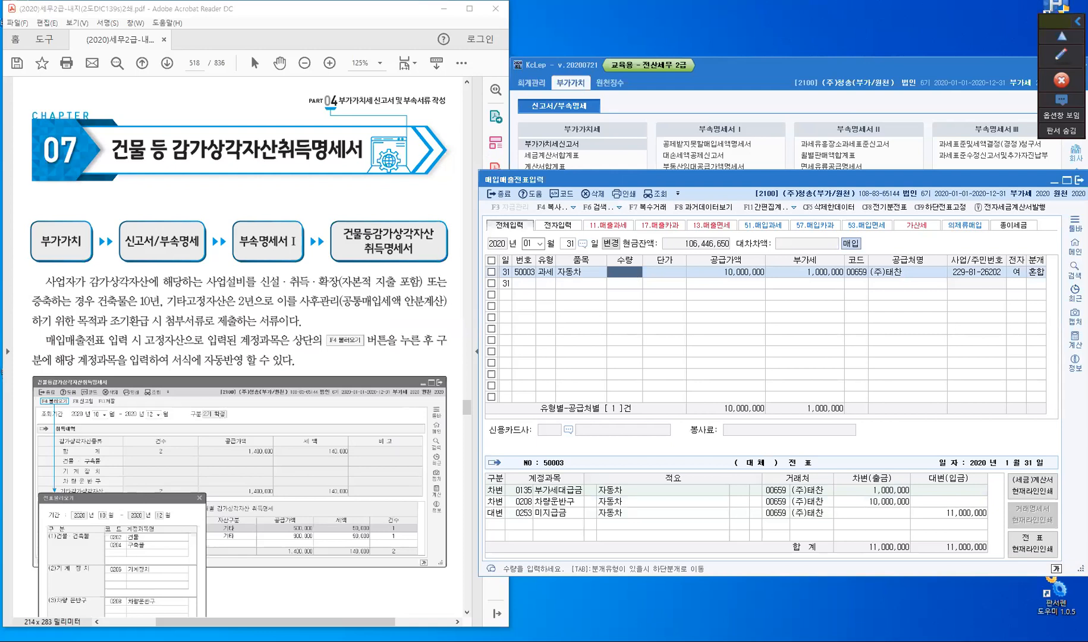
Step: Reload the 건물등감가상각자산취득명세서 from the January to March 2020 vouchers, checking the account code list for 기타감가상각자산 before confirming
mouse_move(820, 641)
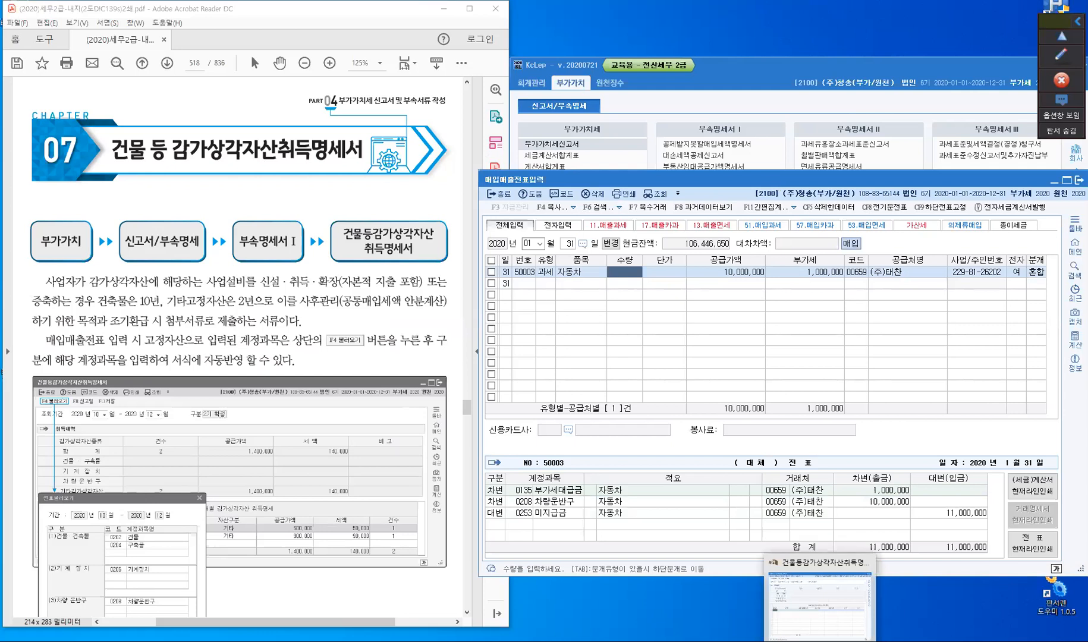
drag(775, 179, 774, 76)
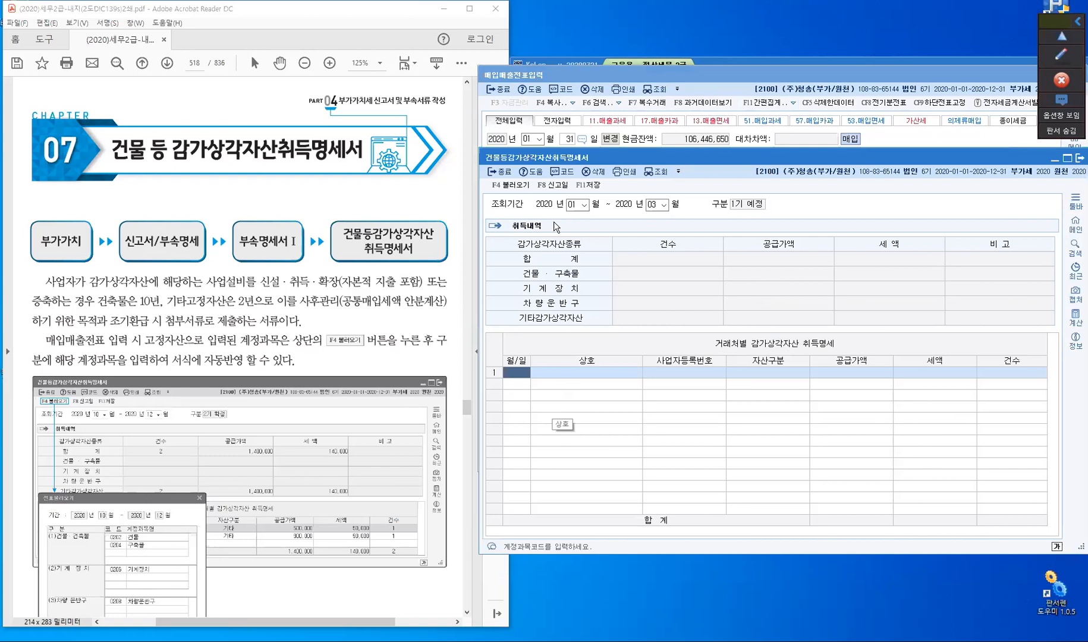
click(515, 186)
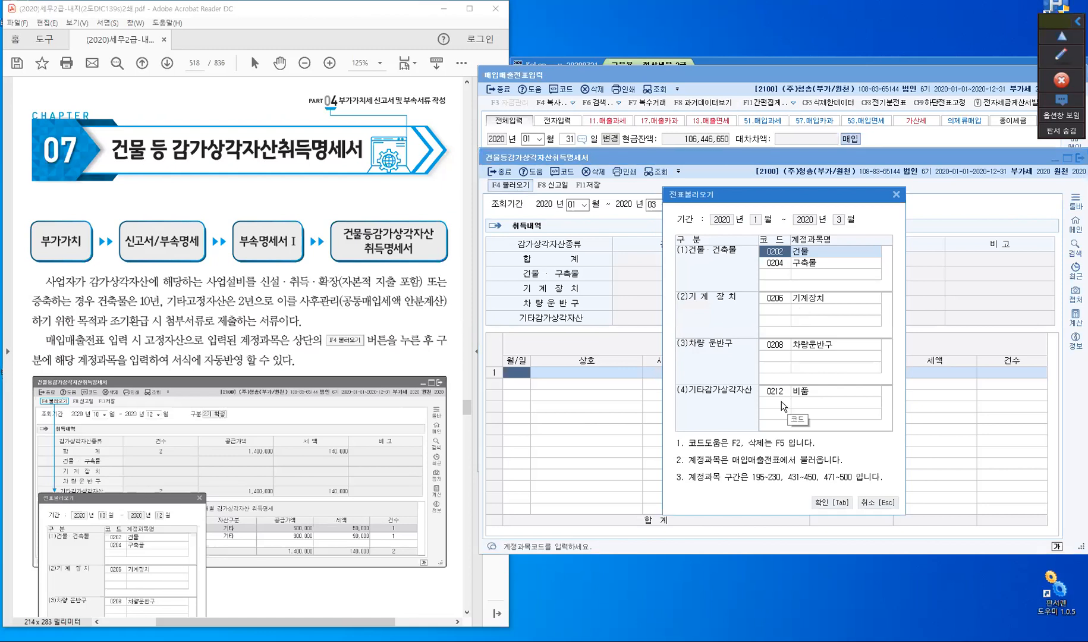
click(783, 405)
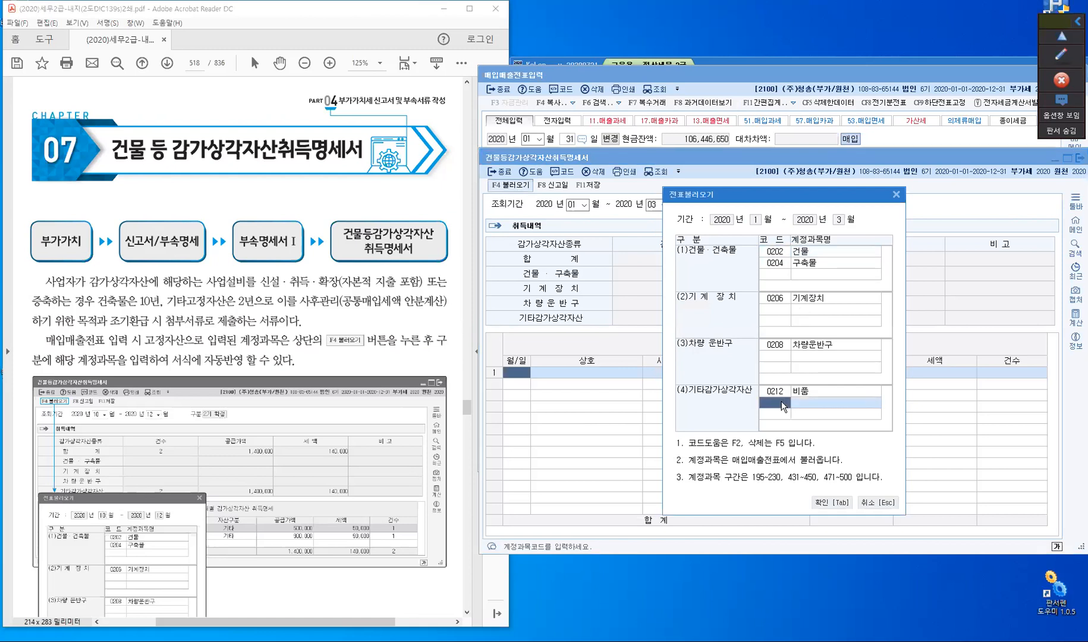
key(F2)
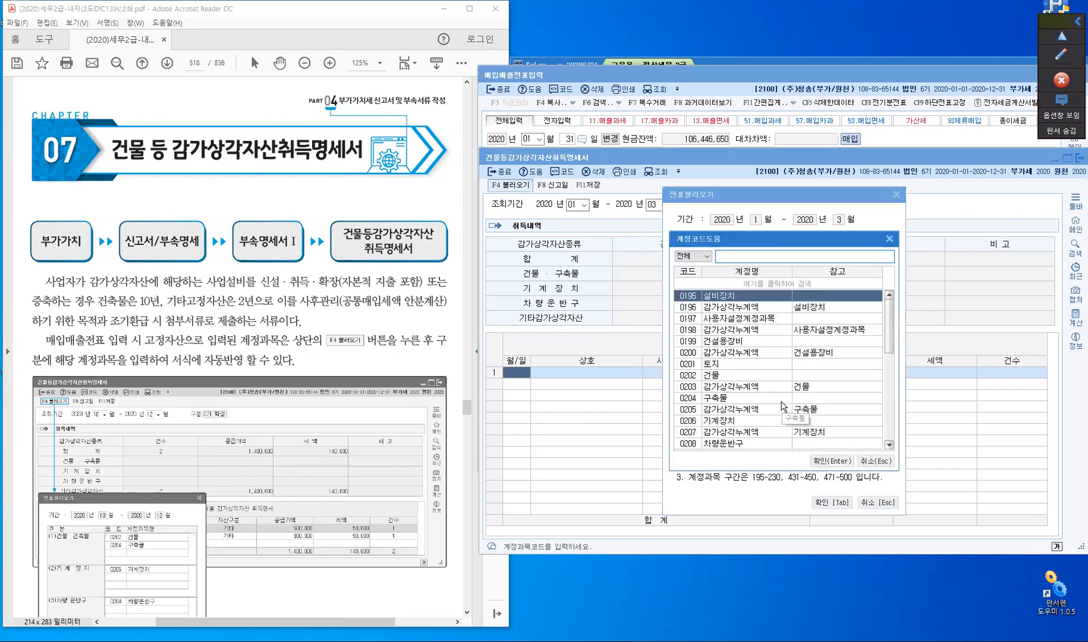
key(Escape)
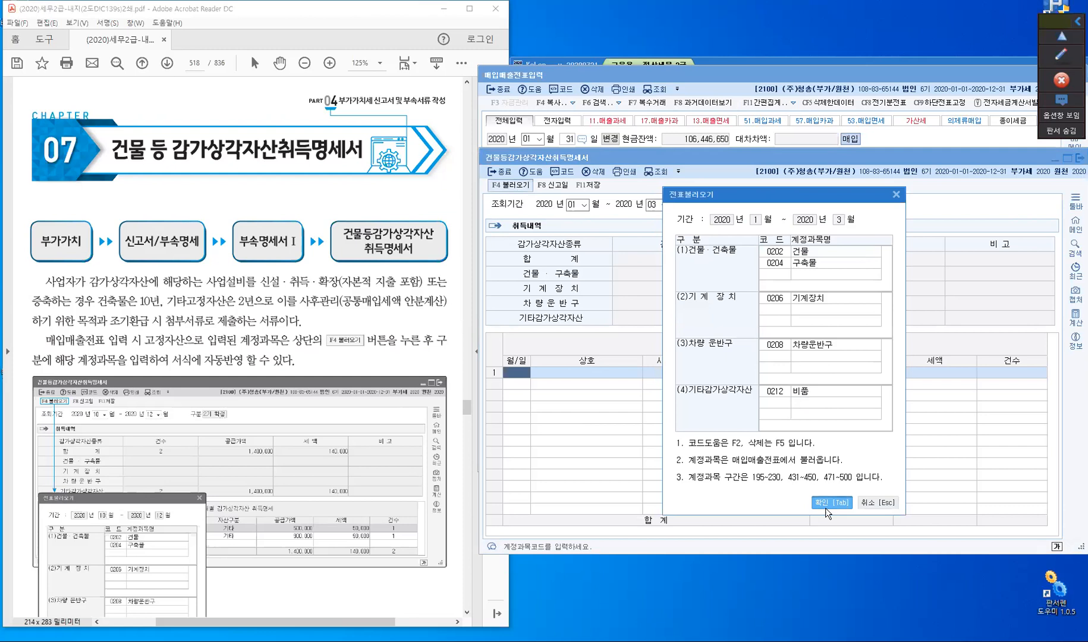
click(828, 503)
click(843, 370)
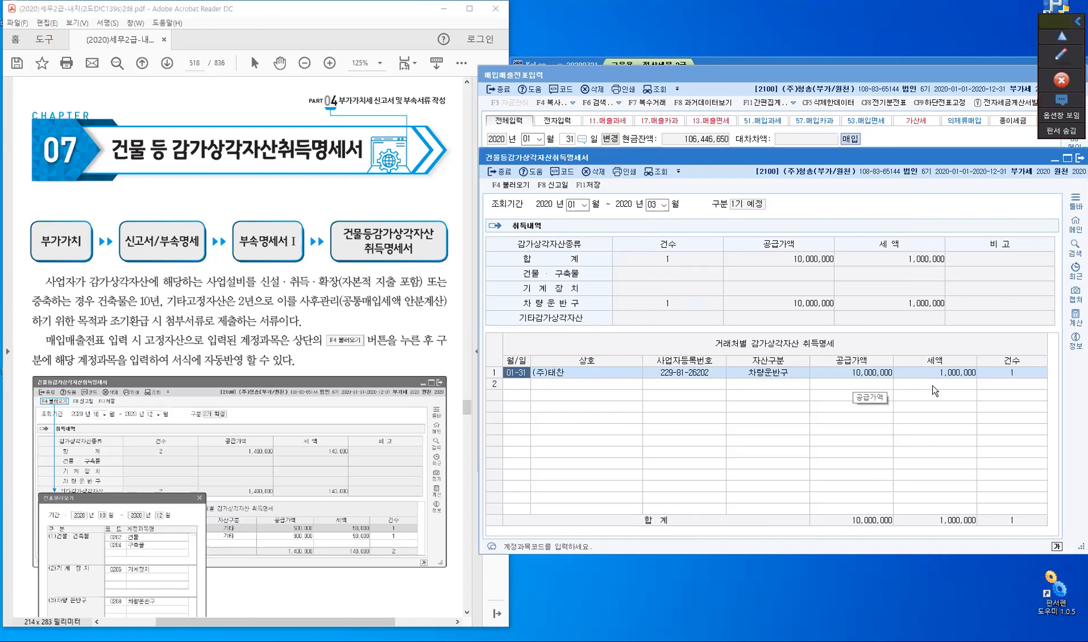
Step: Query the 부가가치세신고서 again for January 1 to March 31, 2020 as 1.정기신고 without loading the saved data
click(509, 185)
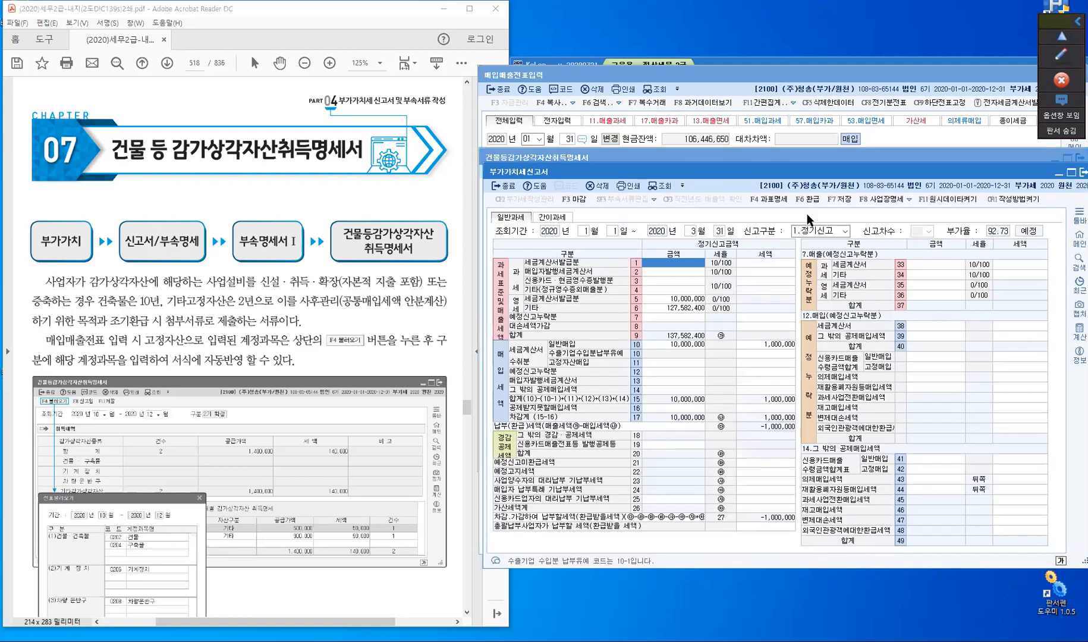
click(666, 238)
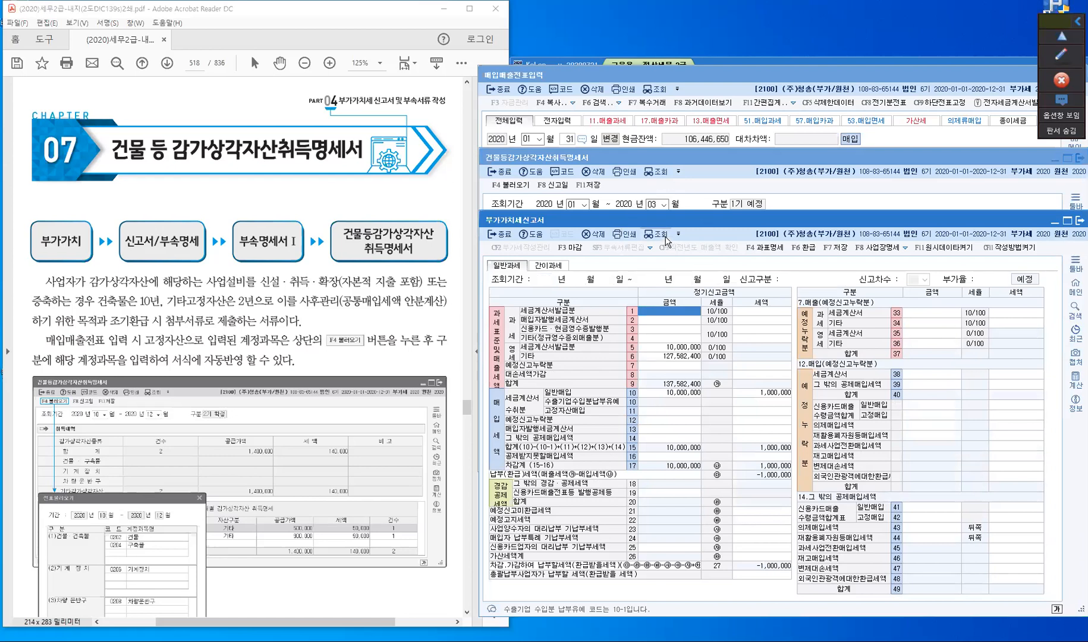
click(872, 433)
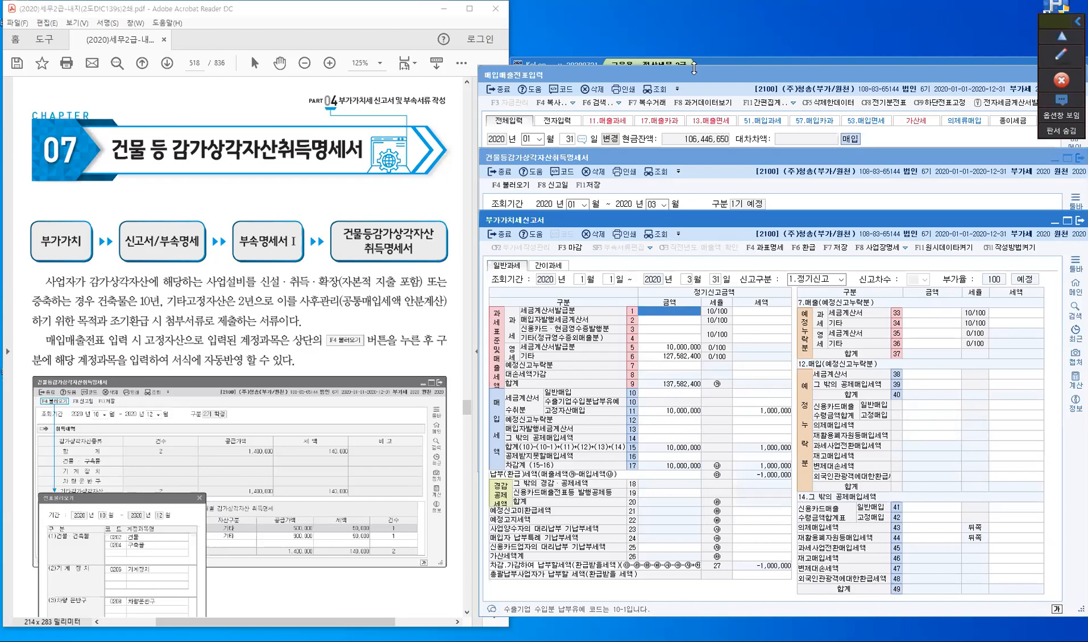
Step: Start a new January 31 purchase voucher of type 54.불공 with the item 자동차
click(673, 132)
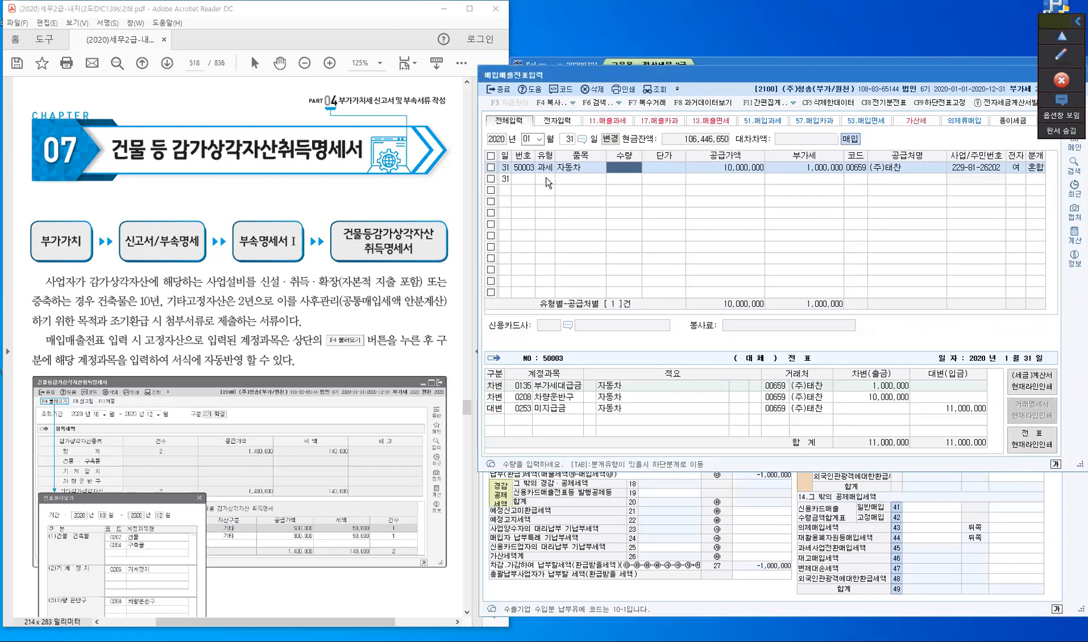
click(546, 178)
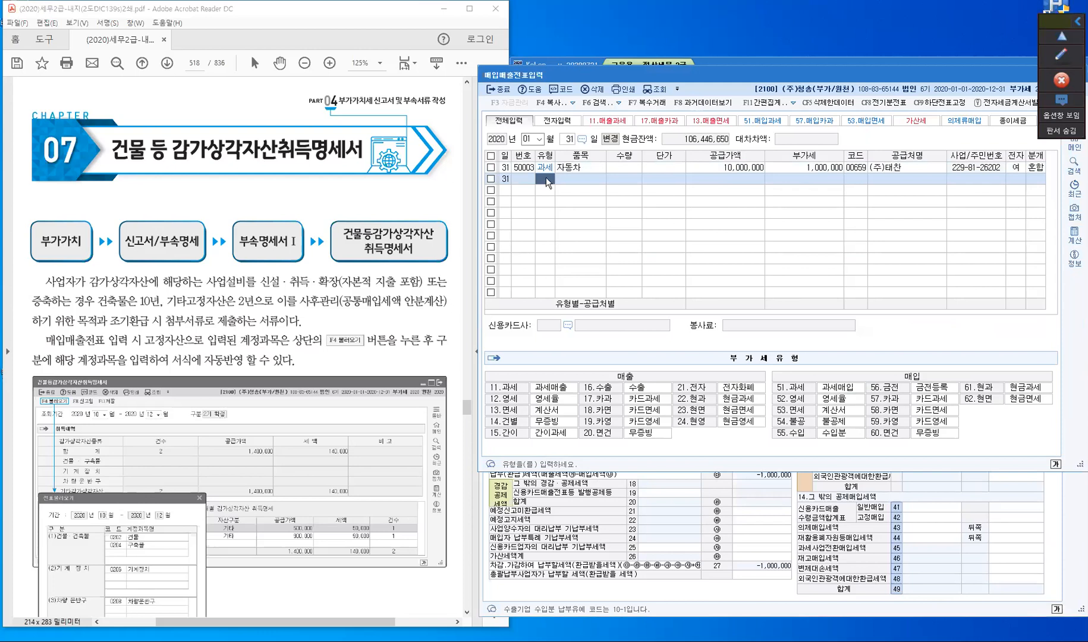
text(54)
key(Return)
key(Return)
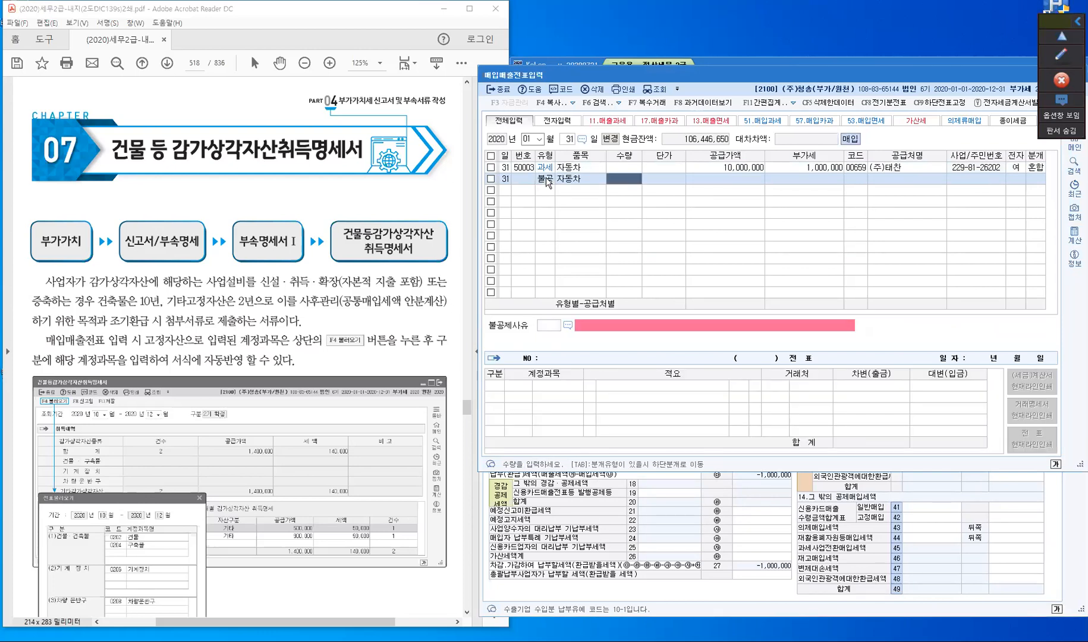
key(Return)
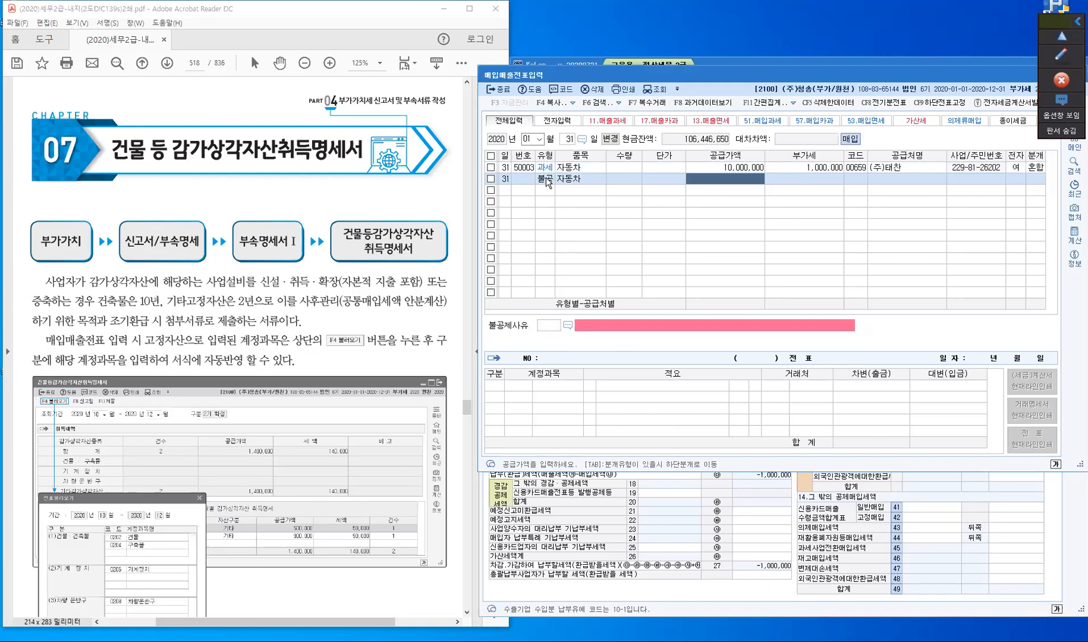
Step: Enter a supply value of 30,000,000, the supplier (주)태찬 and electronic invoice 여 on the 불공 voucher
text(30000000)
key(Return)
key(Return)
key(Return)
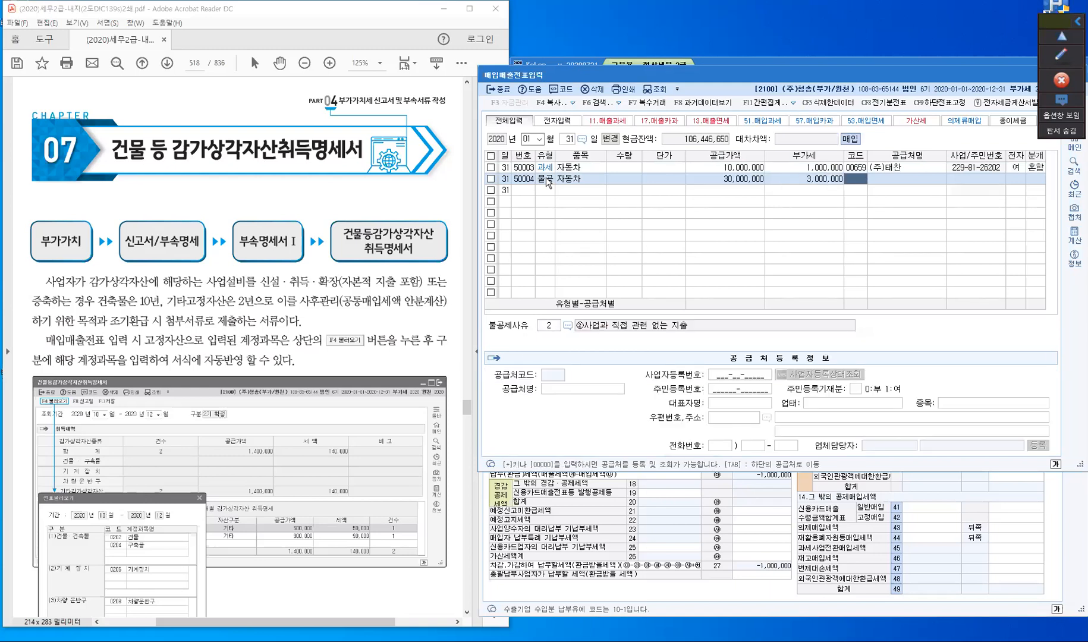
key(Return)
key(Return)
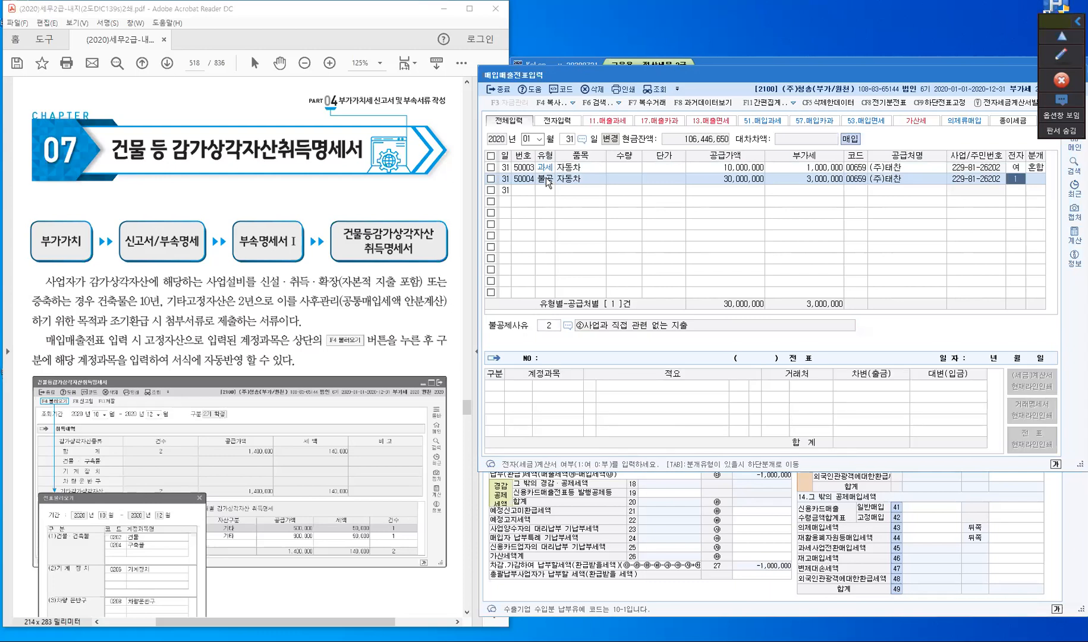
text(1)
key(Return)
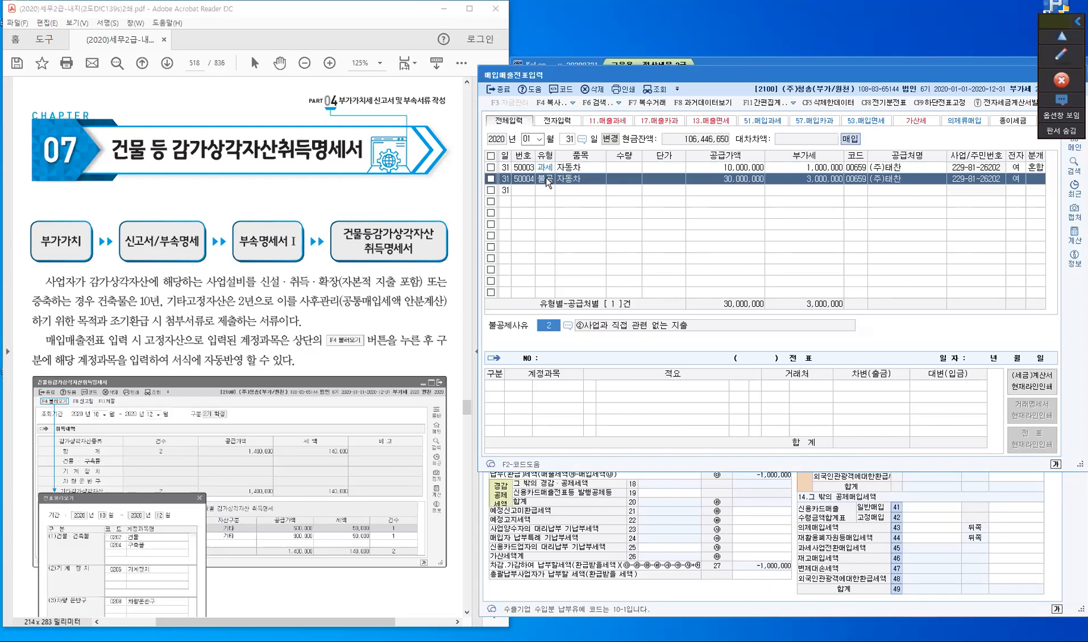
Step: Set the voucher's 불공제사유 to 3, 비영업용 소형승용자동차 구입·유지 및 임차
key(F2)
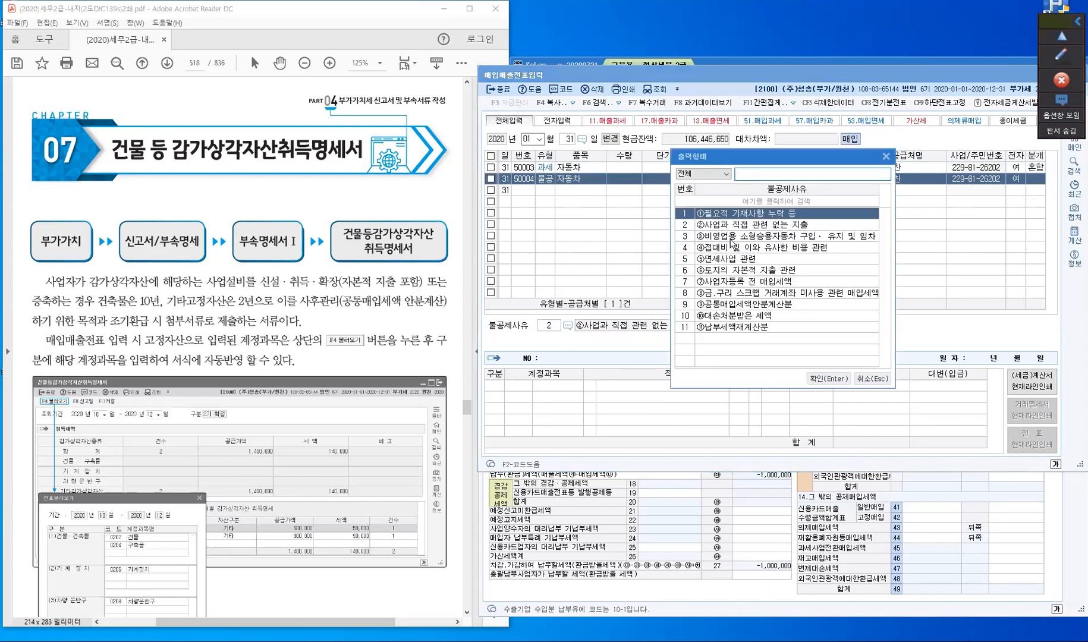
click(731, 236)
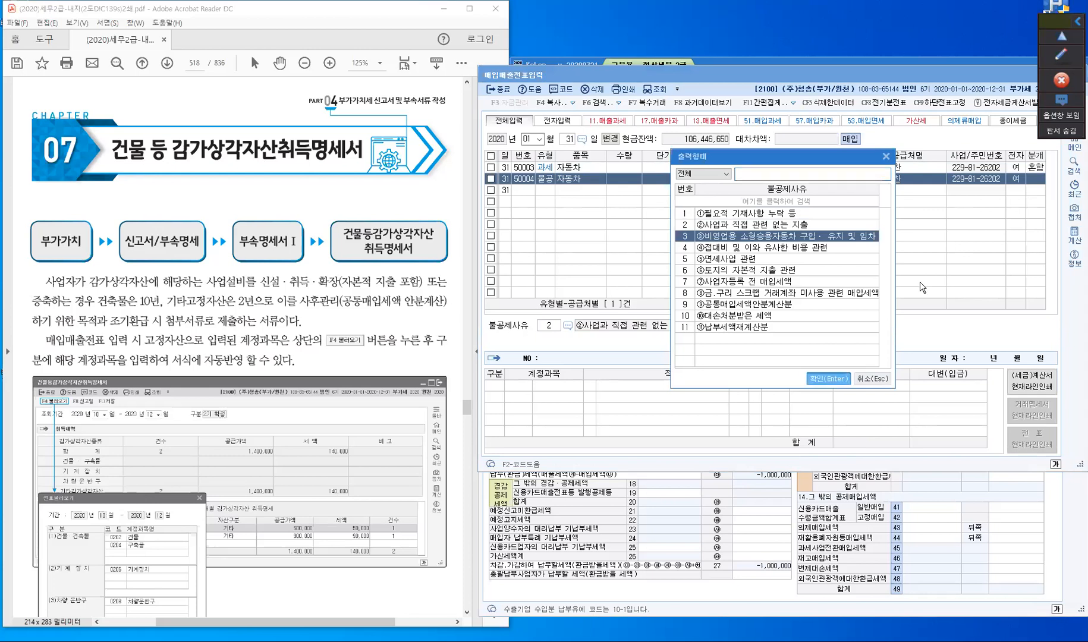
key(Escape)
text(3)
key(Return)
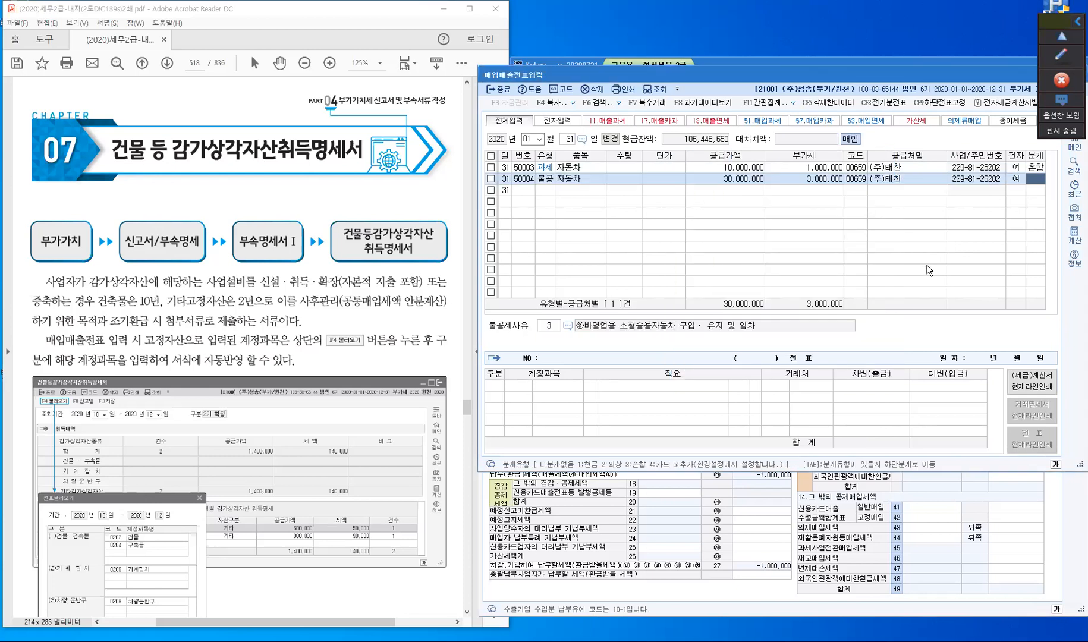
Step: Set the 불공 voucher's journal type to 혼합 and its debit account to 208 차량운반구
key(Return)
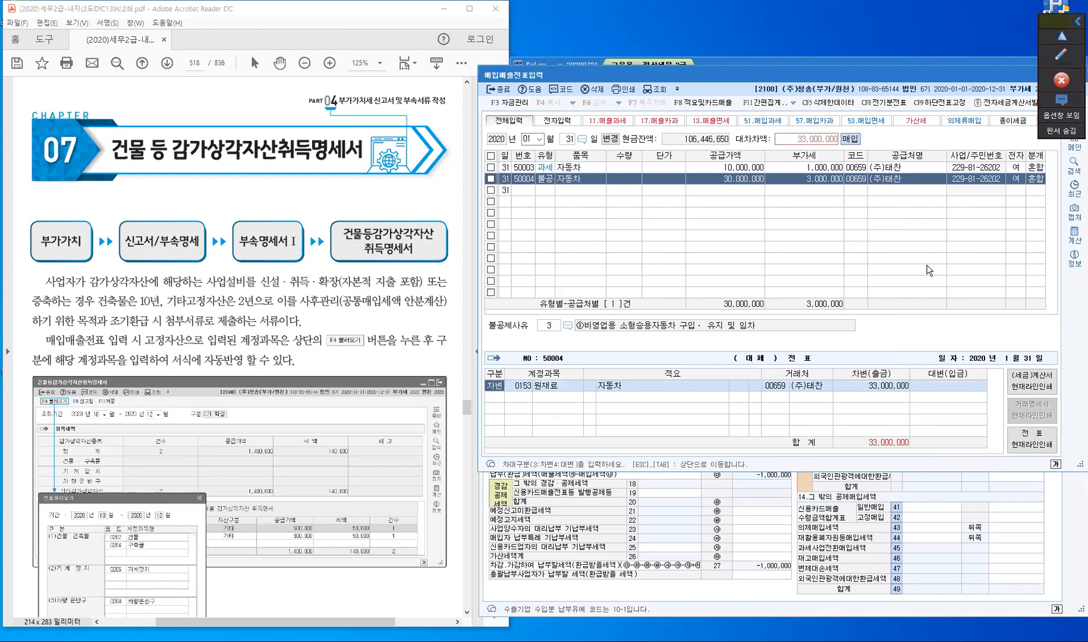
text(208)
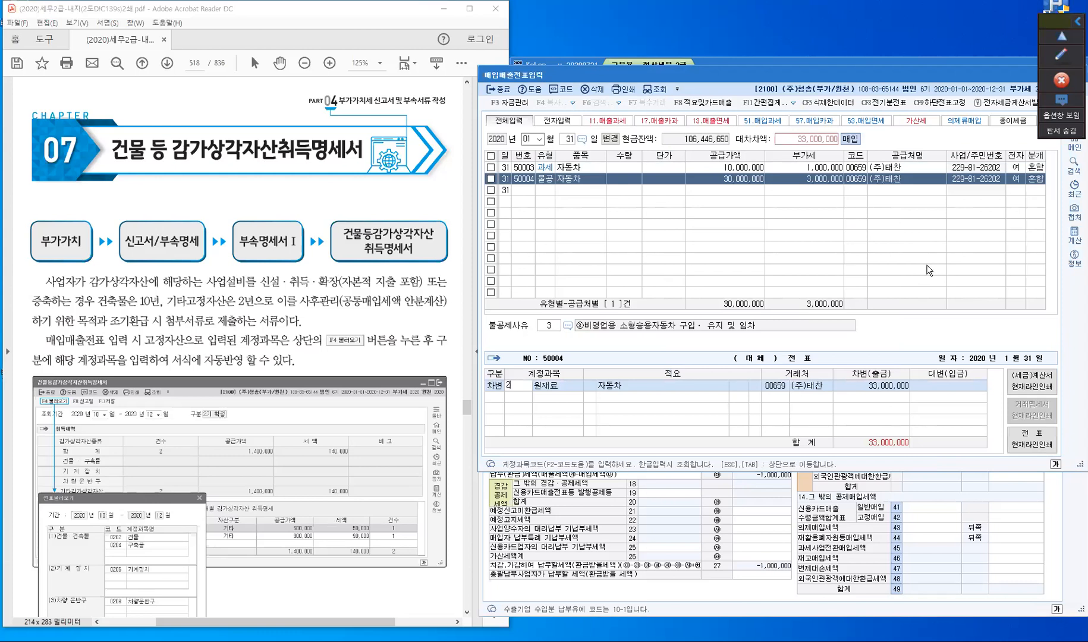
key(Return)
key(Return)
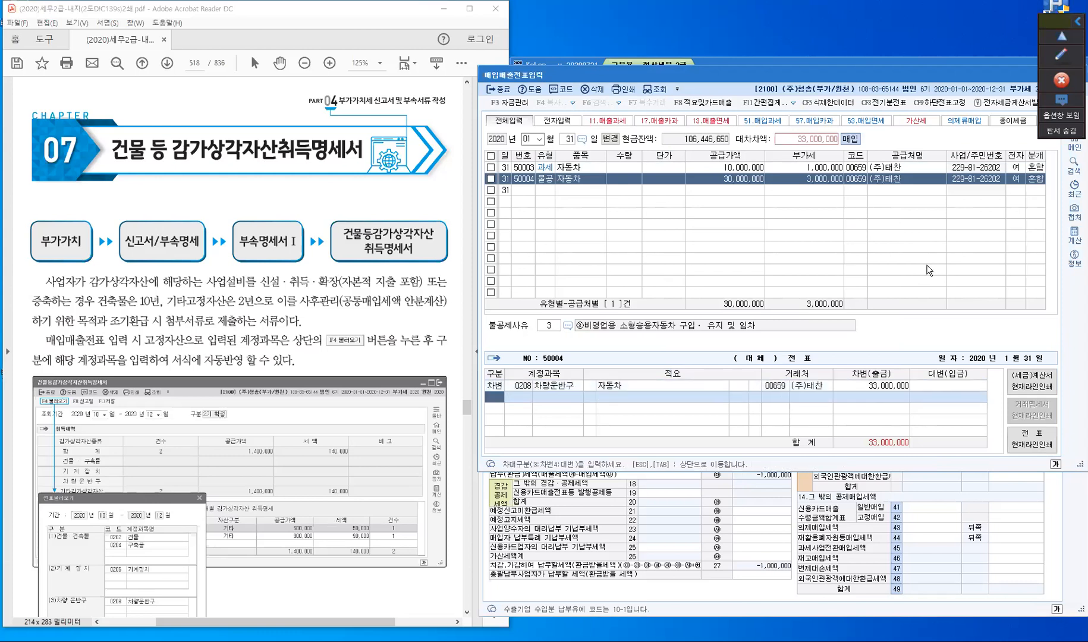
Step: Add a credit line of 33,000,000 to account 253 미지급금 and save the 불공 voucher
text(4)
key(Return)
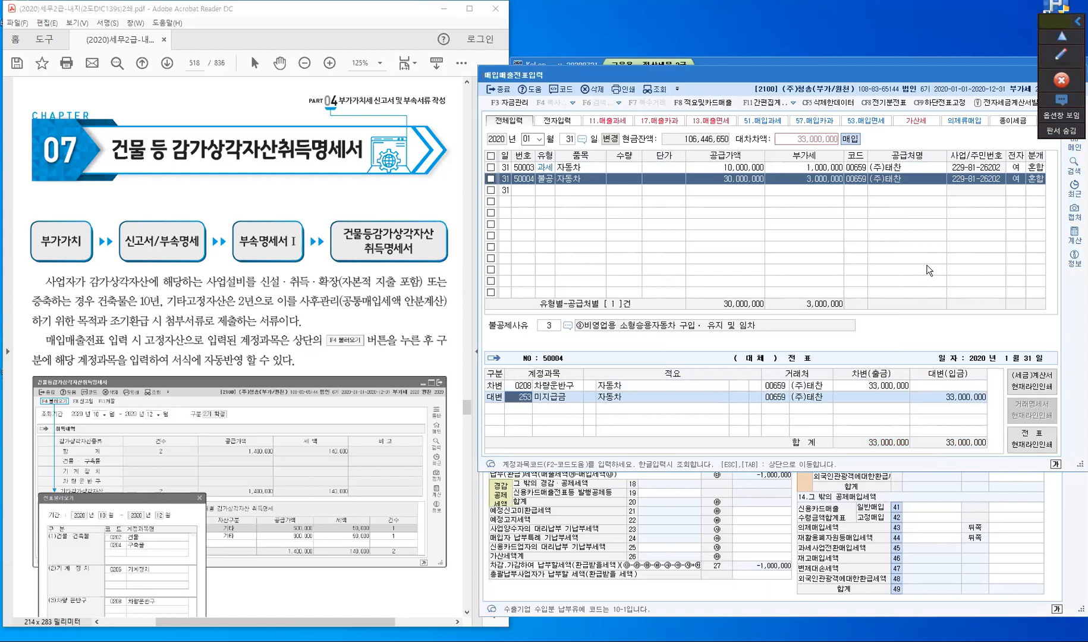
key(Return)
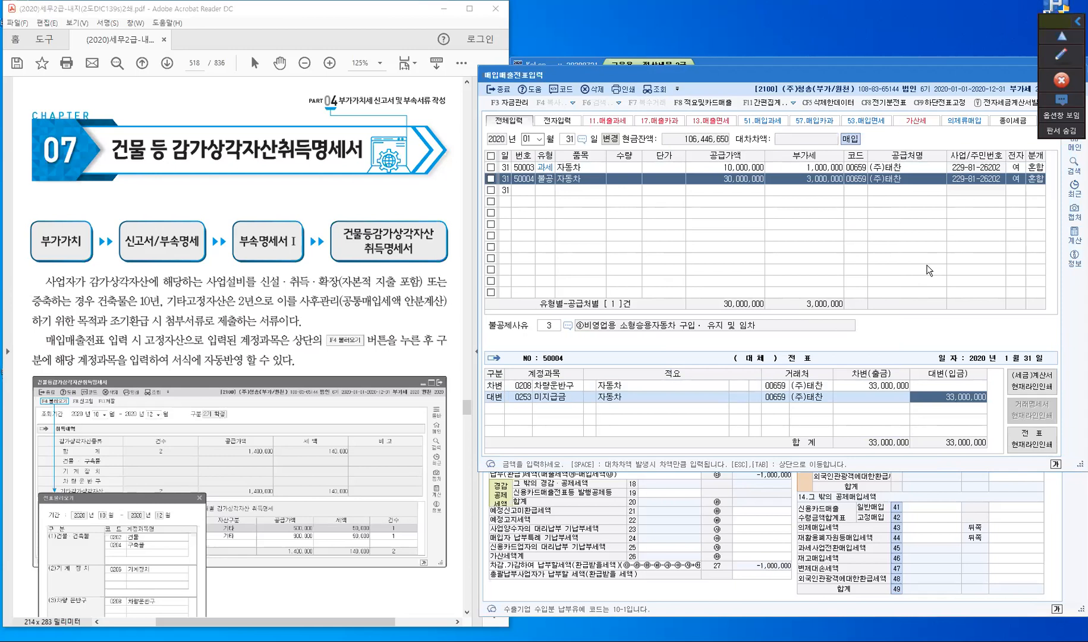
key(Return)
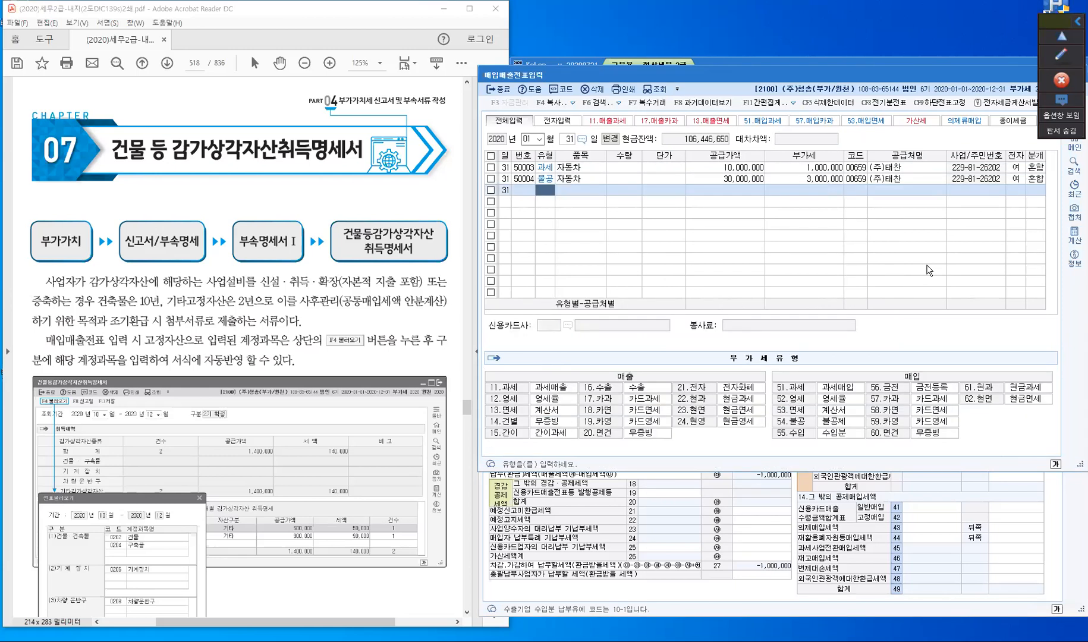
Step: Reload the January–March 2020 vouchers into the 건물등감가상각자산취득명세서 and select the 30,000,000 vehicle entry
click(624, 179)
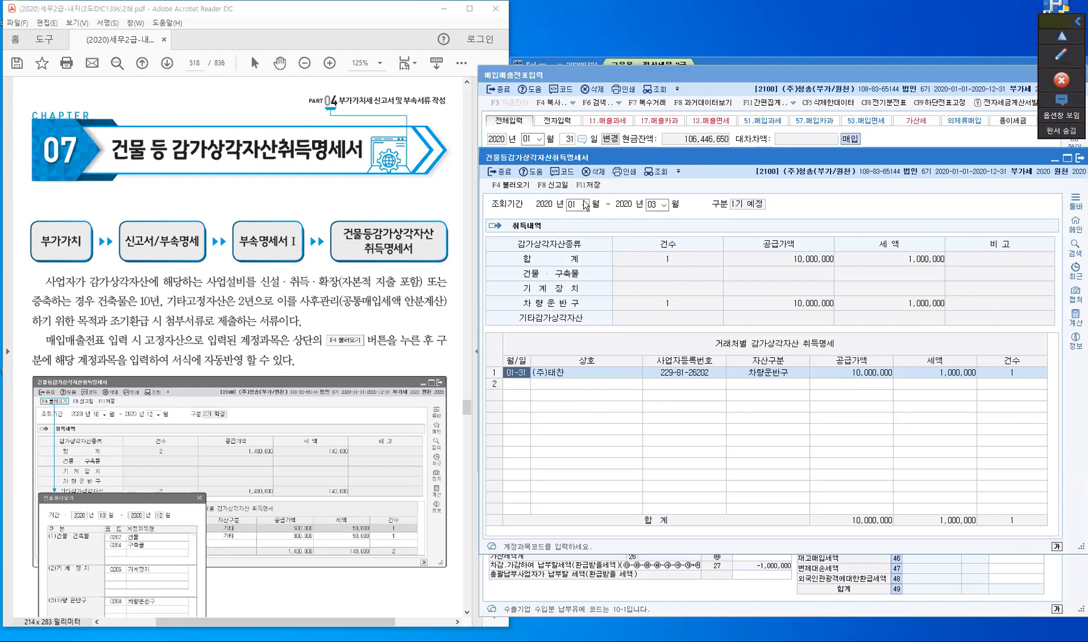
click(512, 186)
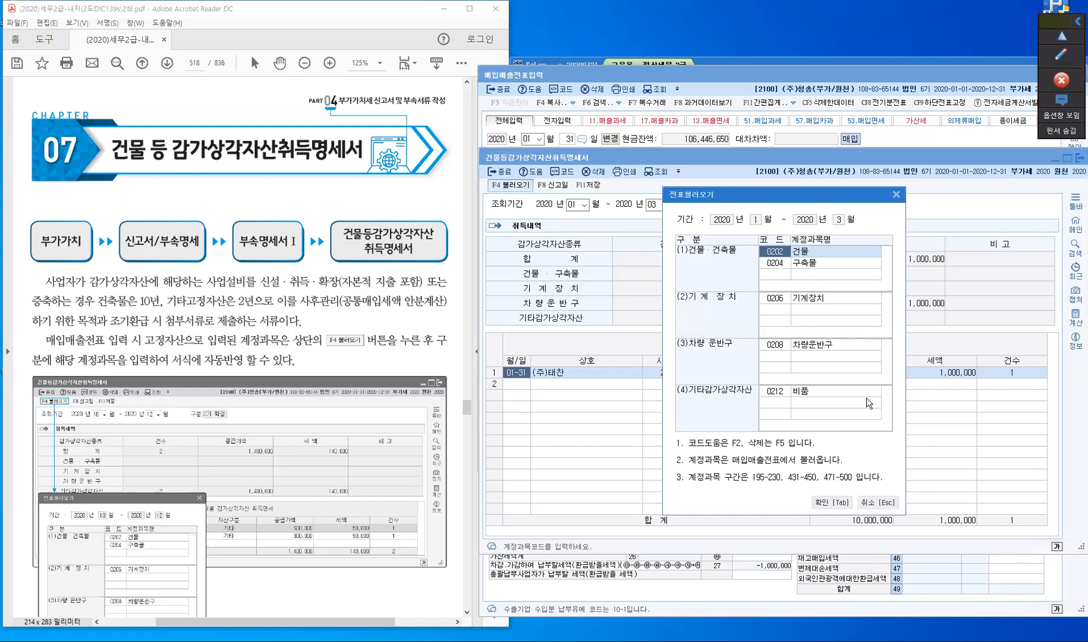
click(837, 503)
click(842, 371)
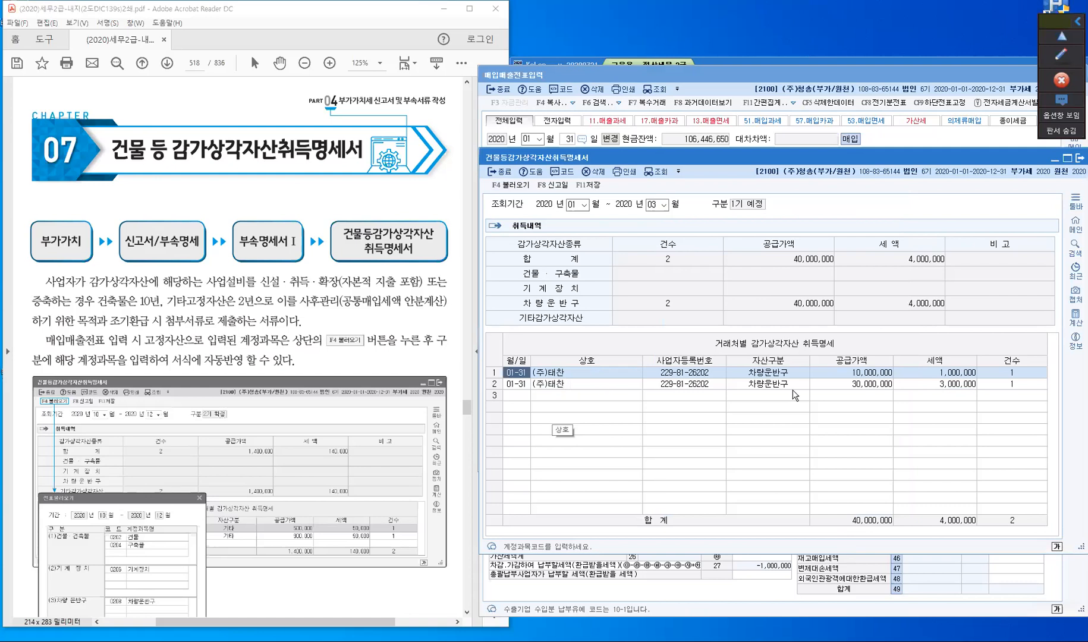
click(865, 385)
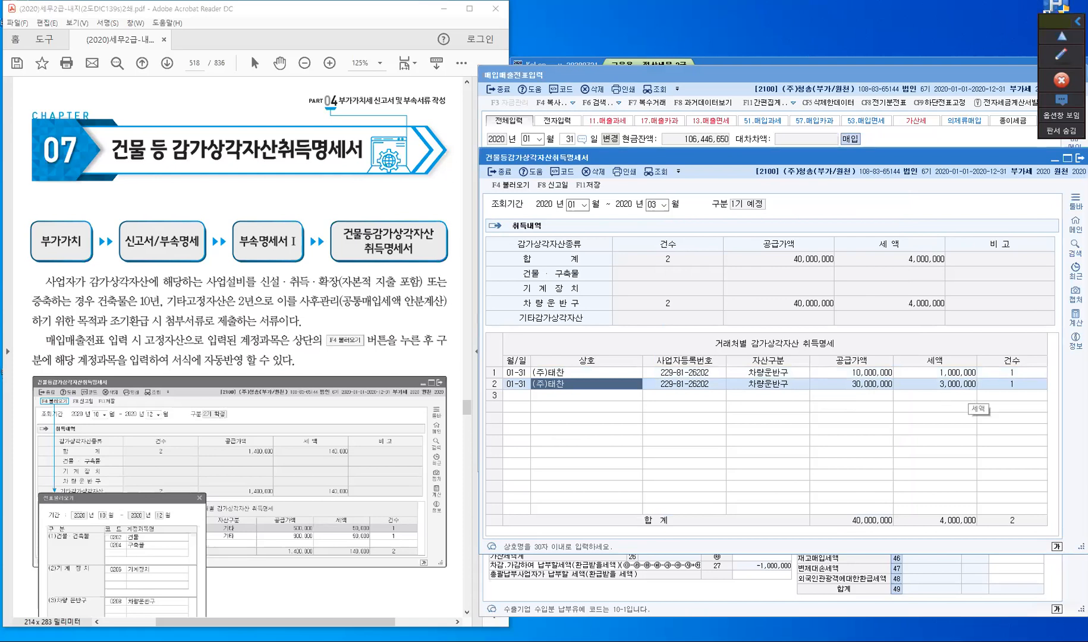
Step: Refresh the 부가가치세신고서 without loading saved data and check its 고정자산매입 and 공제받지못할매입세액 lines
click(690, 592)
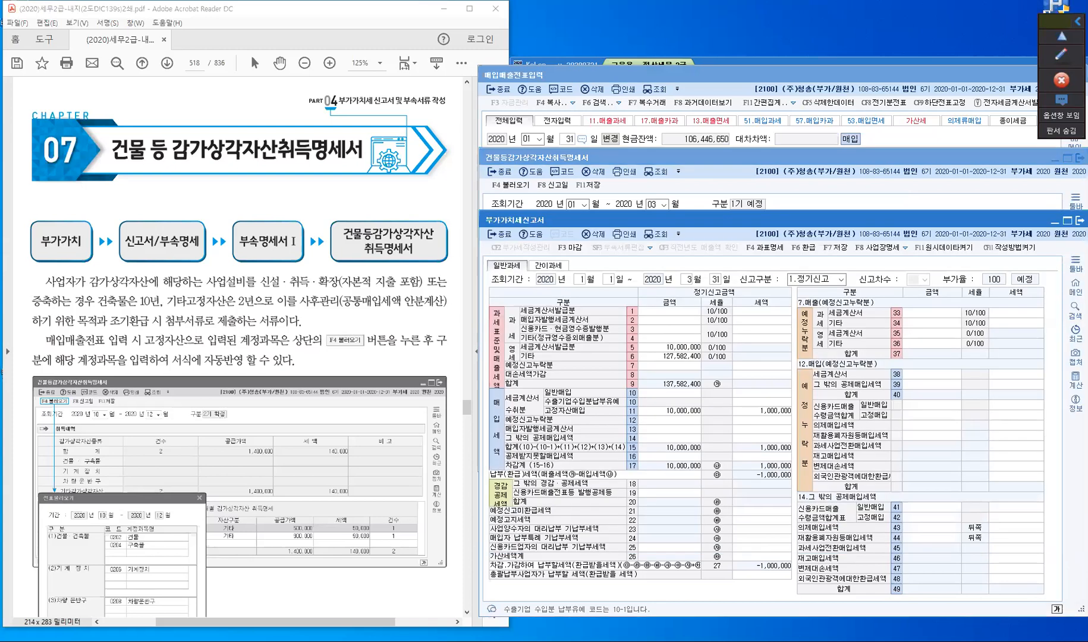
click(670, 268)
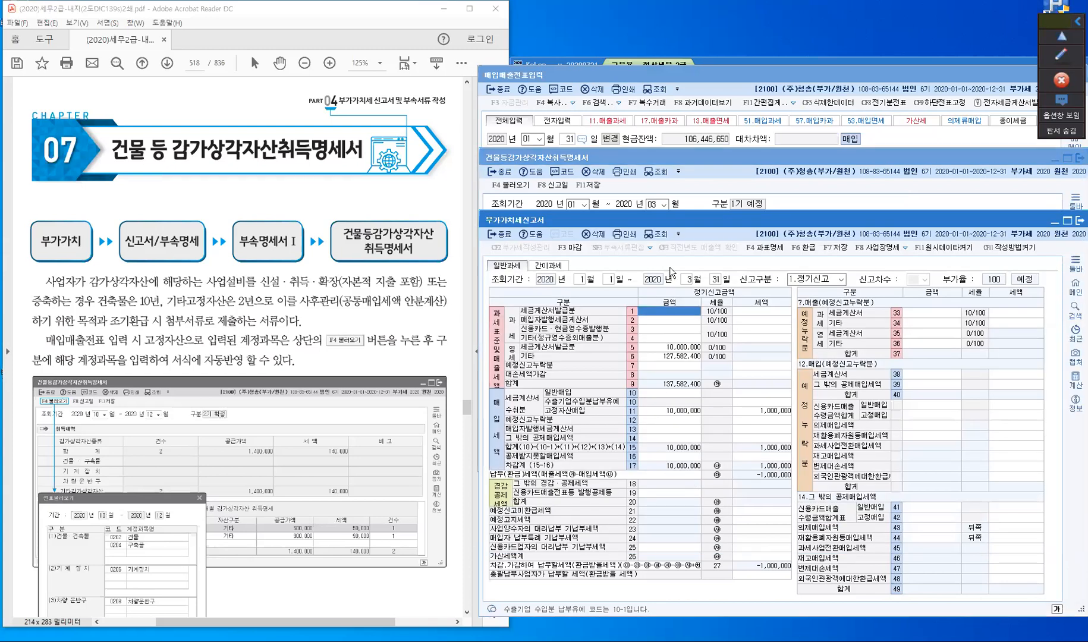
click(661, 236)
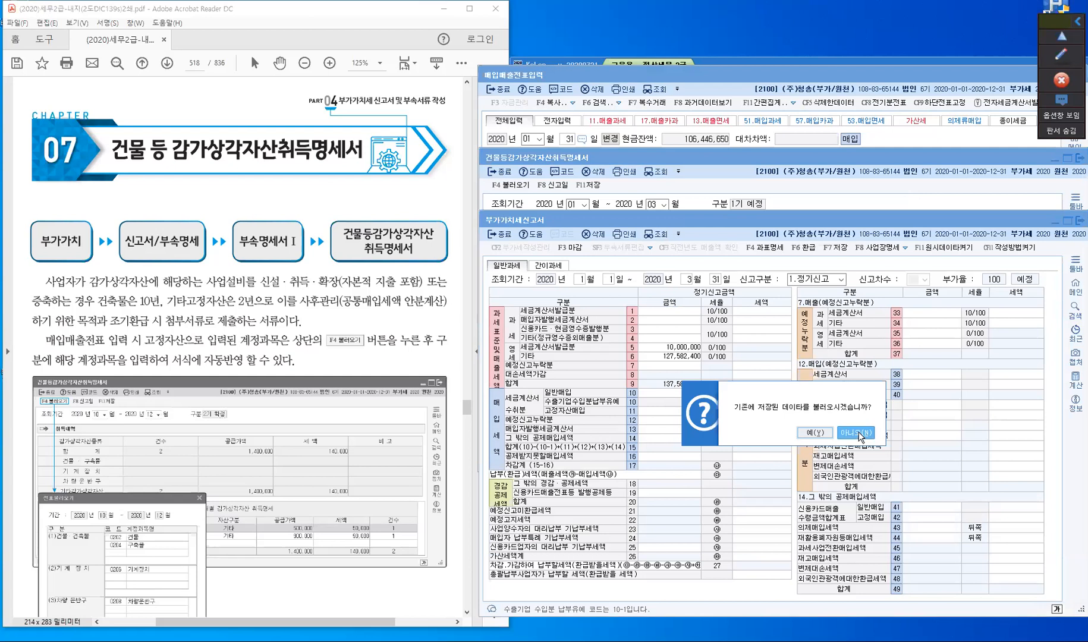
key(Return)
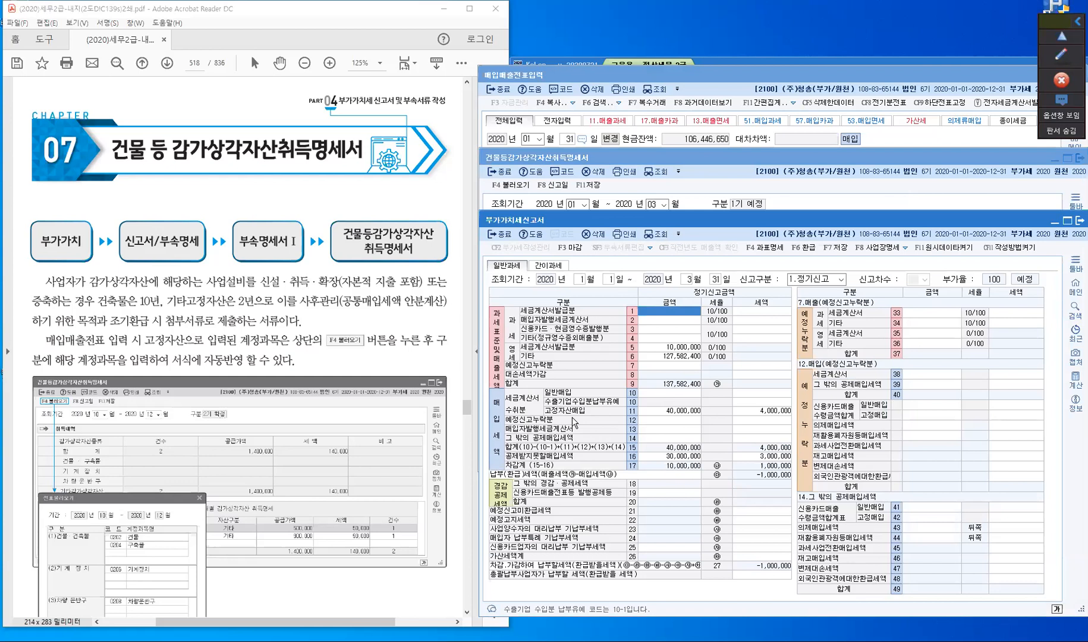
click(641, 412)
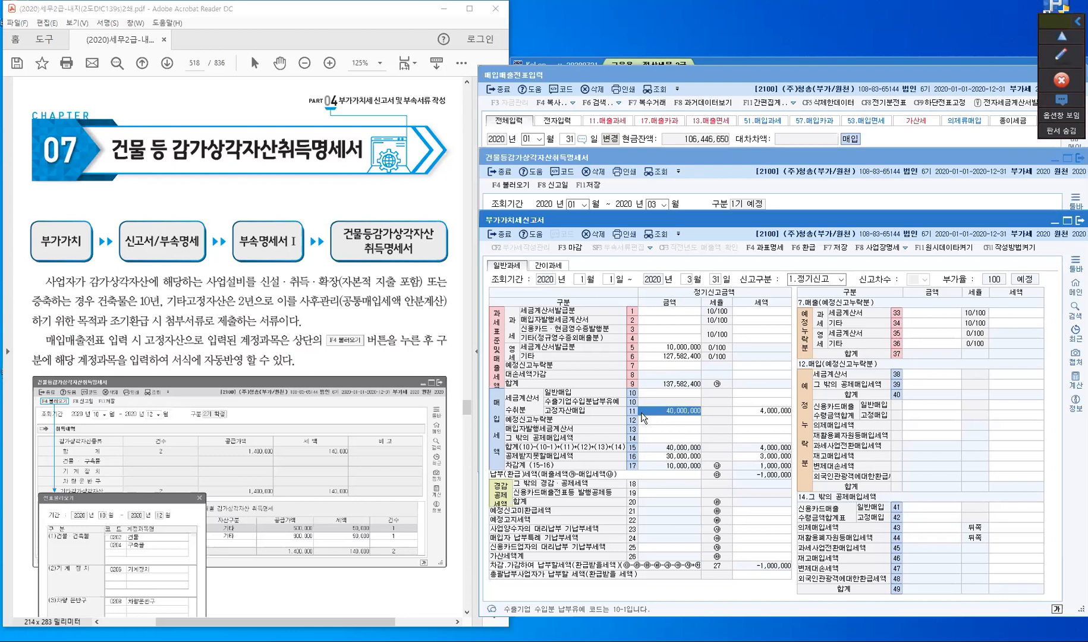
click(660, 455)
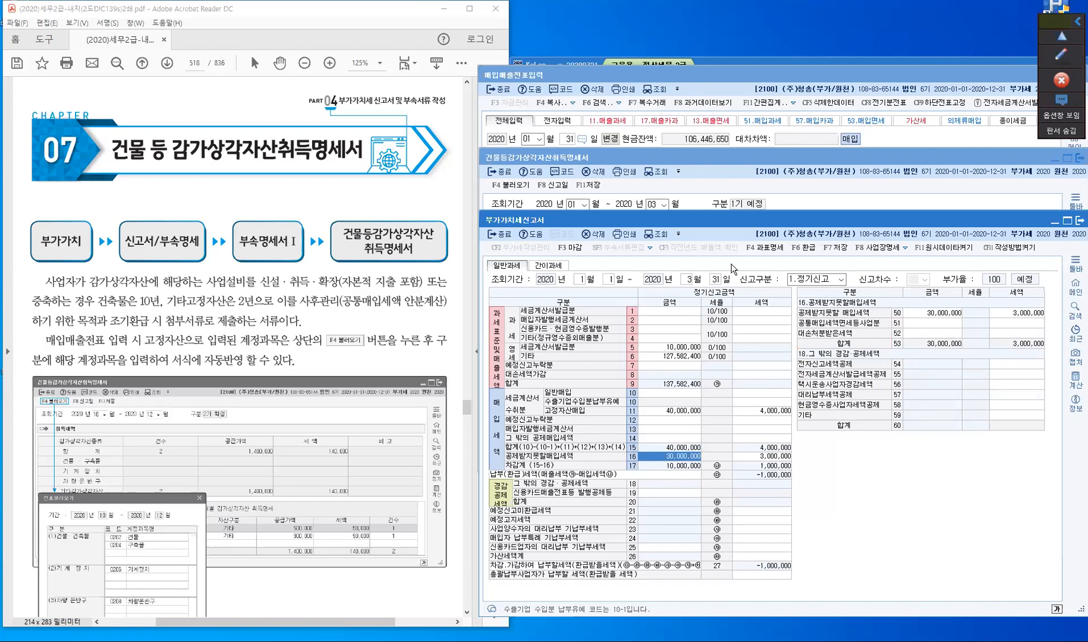
Step: Start a new January 31 purchase voucher of type 57 카과 with the item 자동차
click(694, 81)
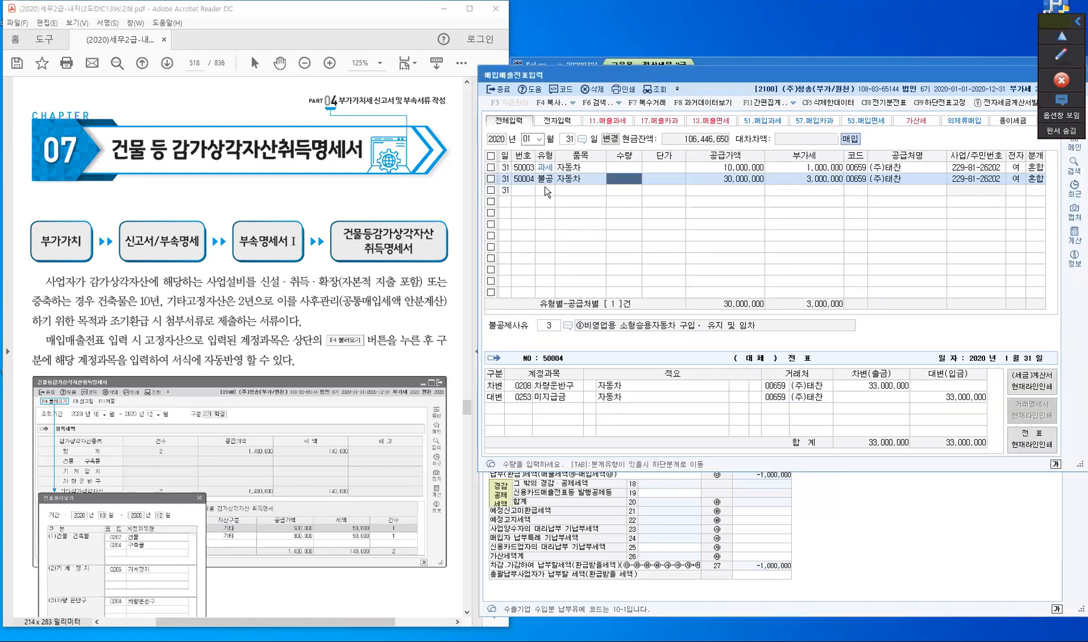
click(545, 190)
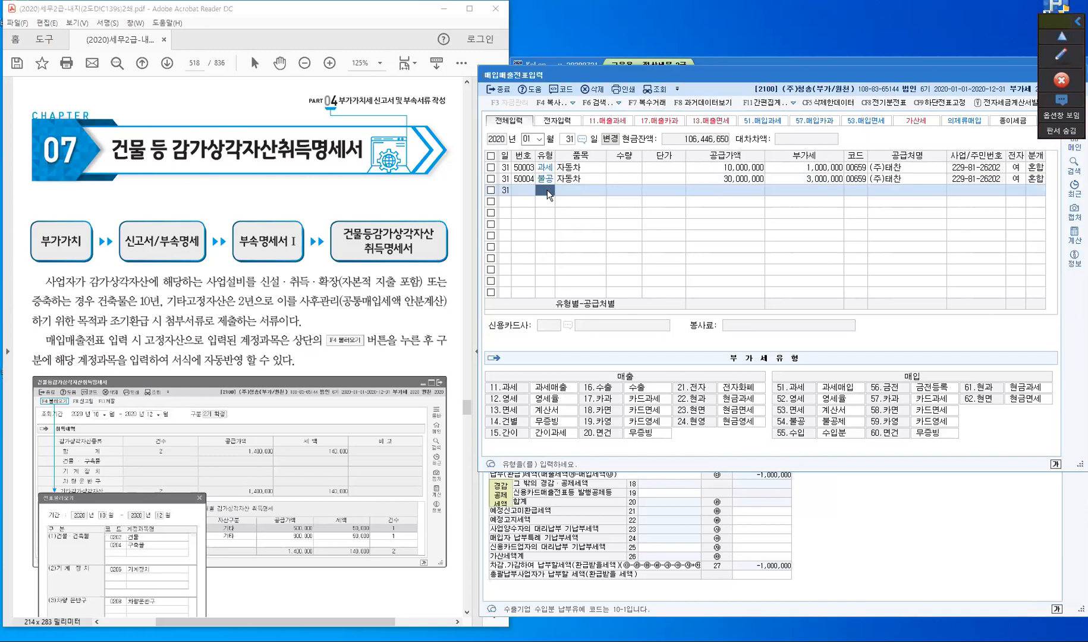
text(7)
key(Return)
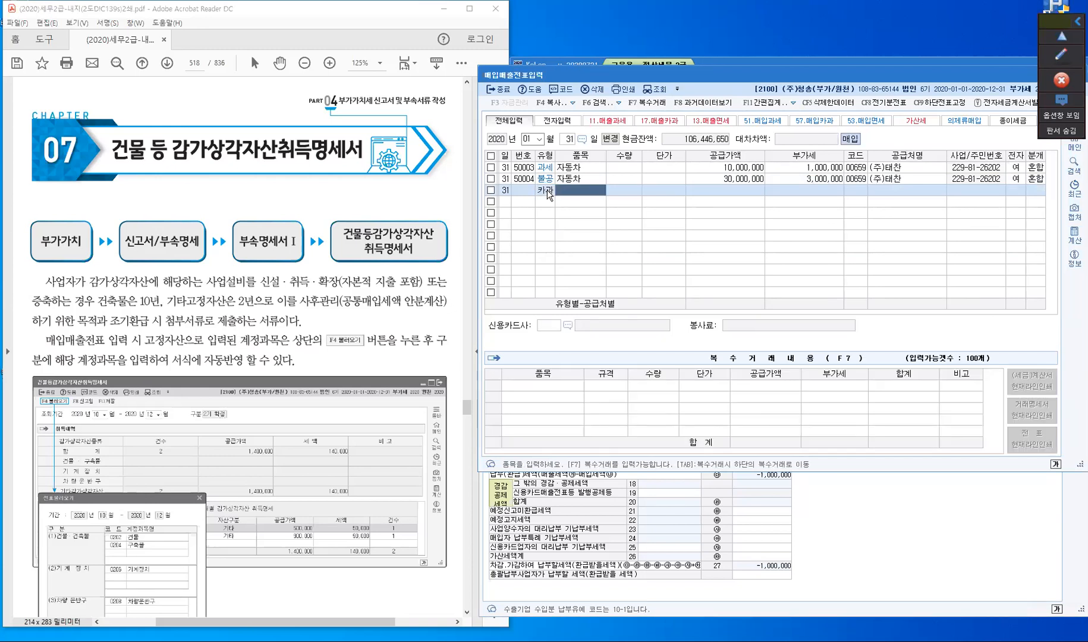
key(Return)
key(Return)
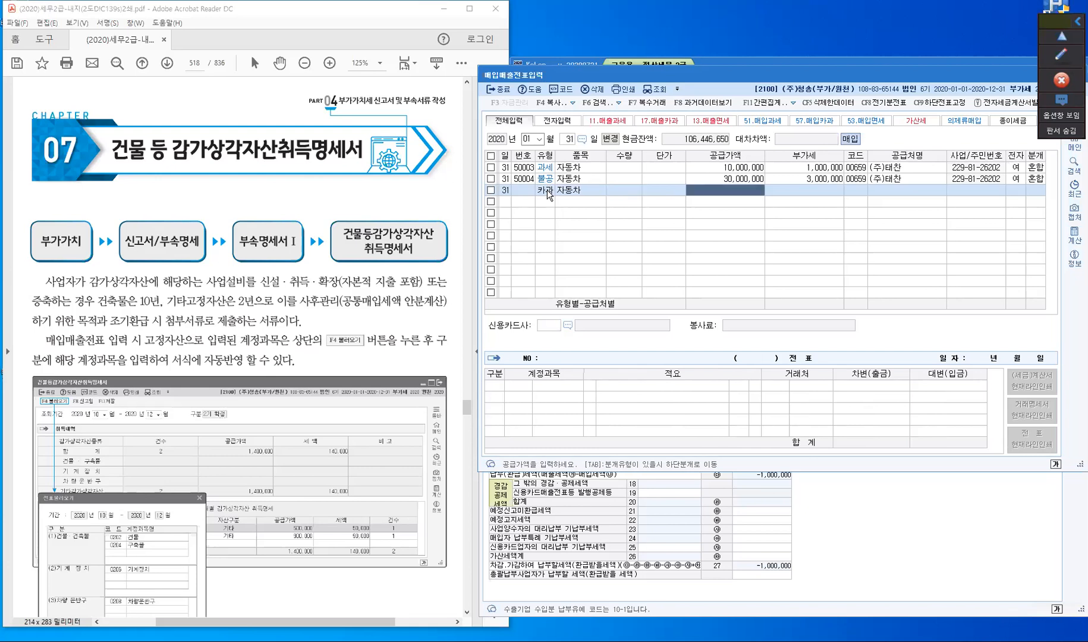
Step: Enter a VAT-inclusive amount of 10,000,000 and the supplier (주)태찬 on the 카과 voucher
text(10000000)
key(Return)
key(Return)
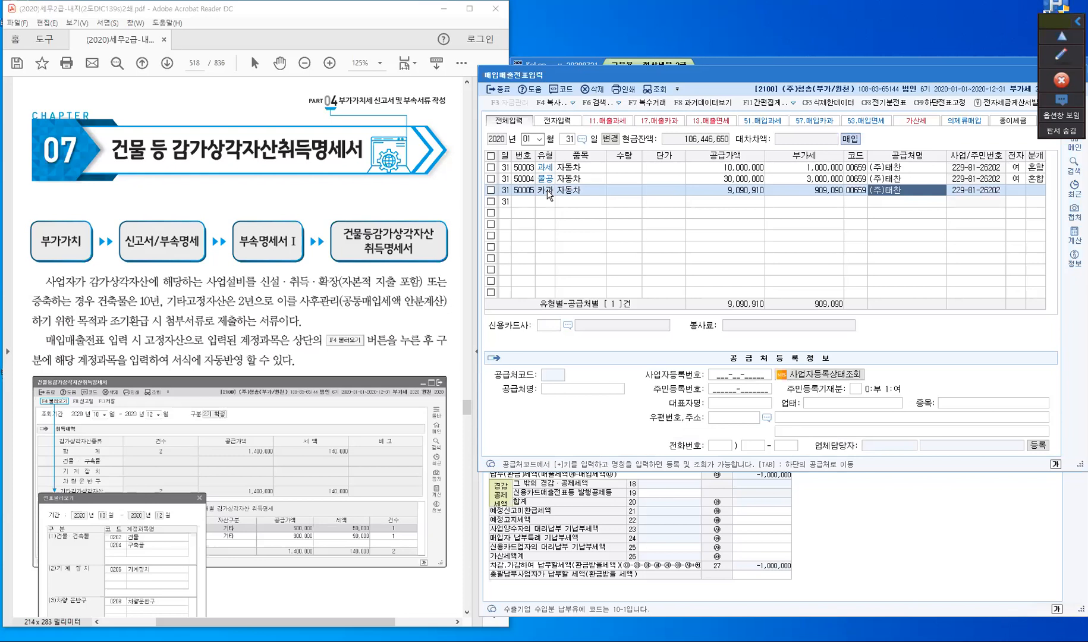
key(Return)
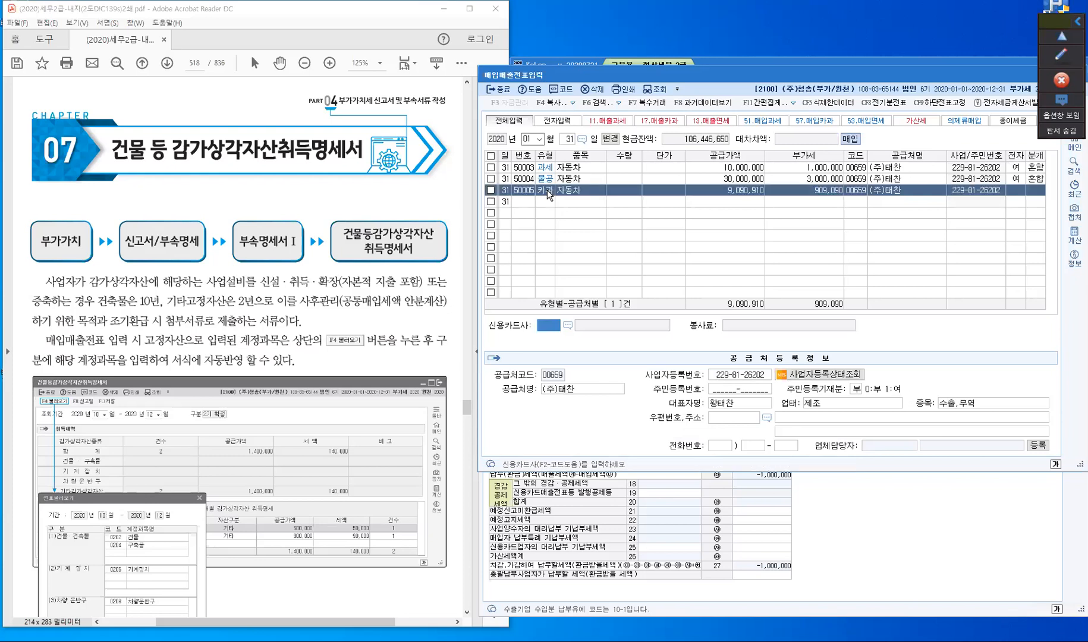
Step: Set the 카과 voucher's card company to 현대카드 and its journal type to 4, 카드
key(F2)
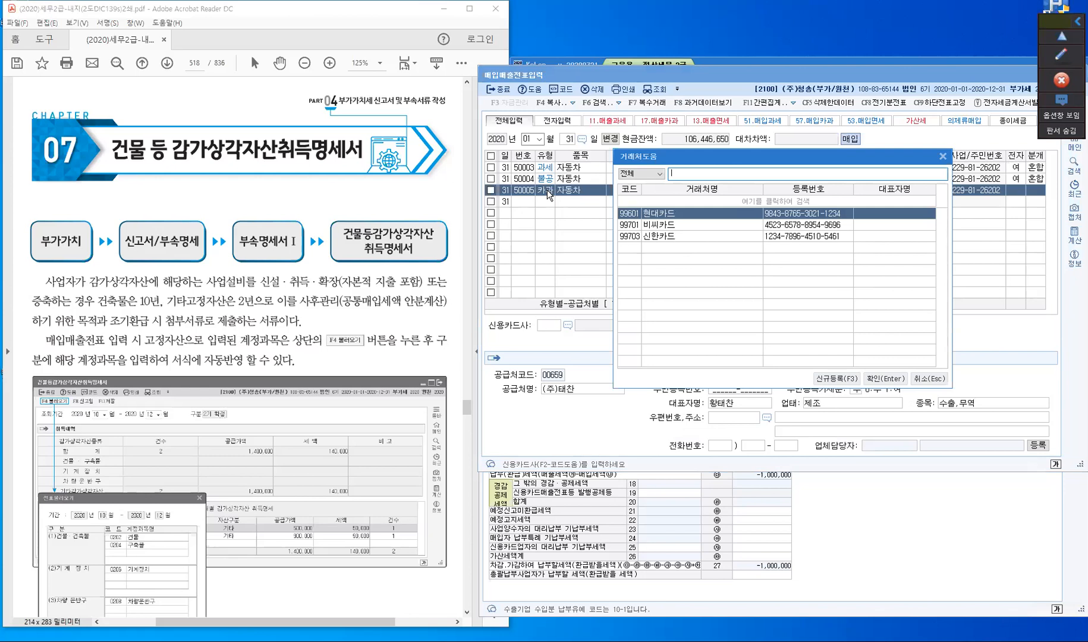
key(Escape)
key(Return)
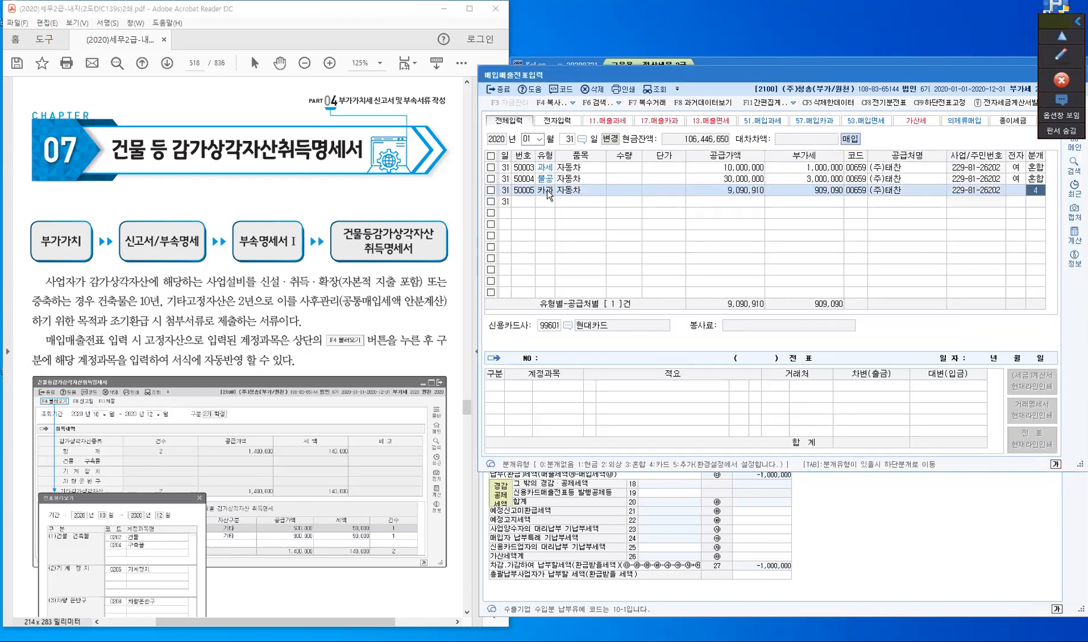
text(4)
key(Return)
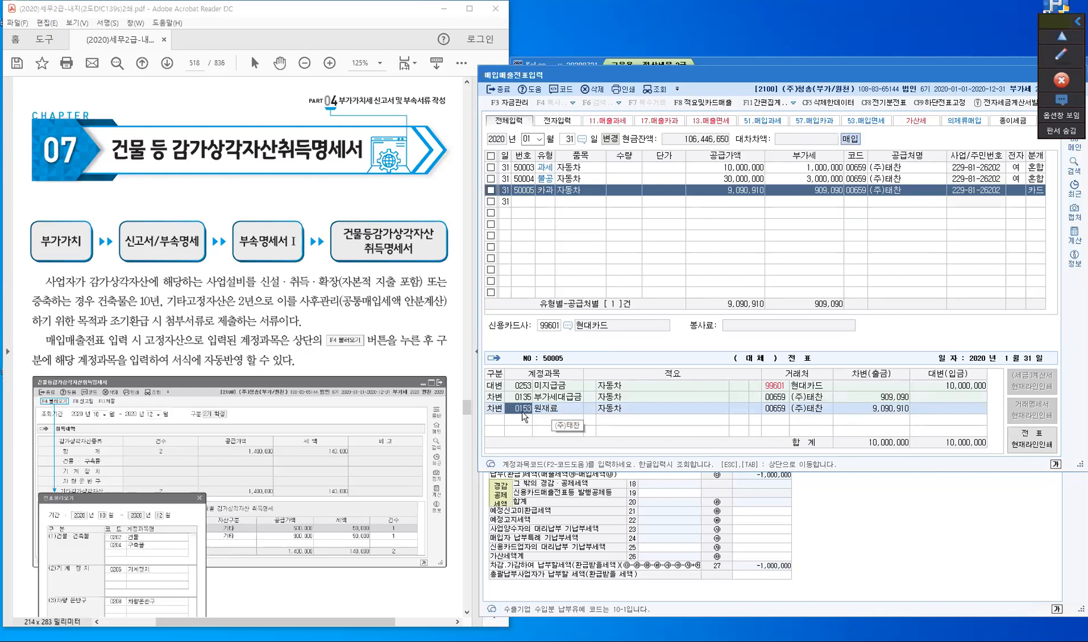
Step: Set the debit account of the 원재료 line to 208 차량운반구, save the 카과 voucher and reopen its entry
text(208)
key(Return)
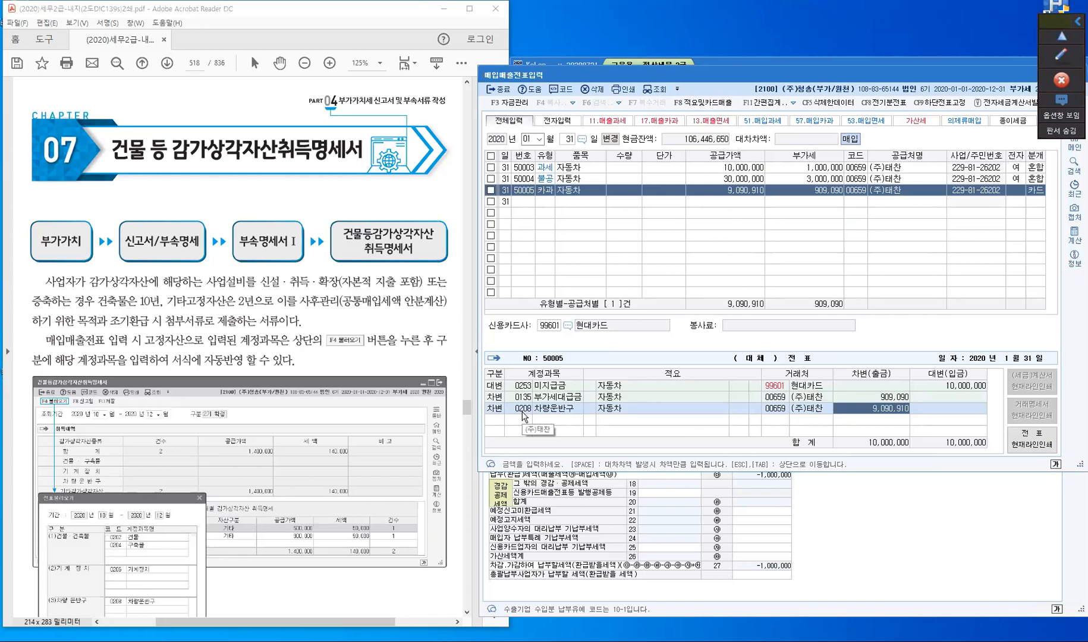
key(Return)
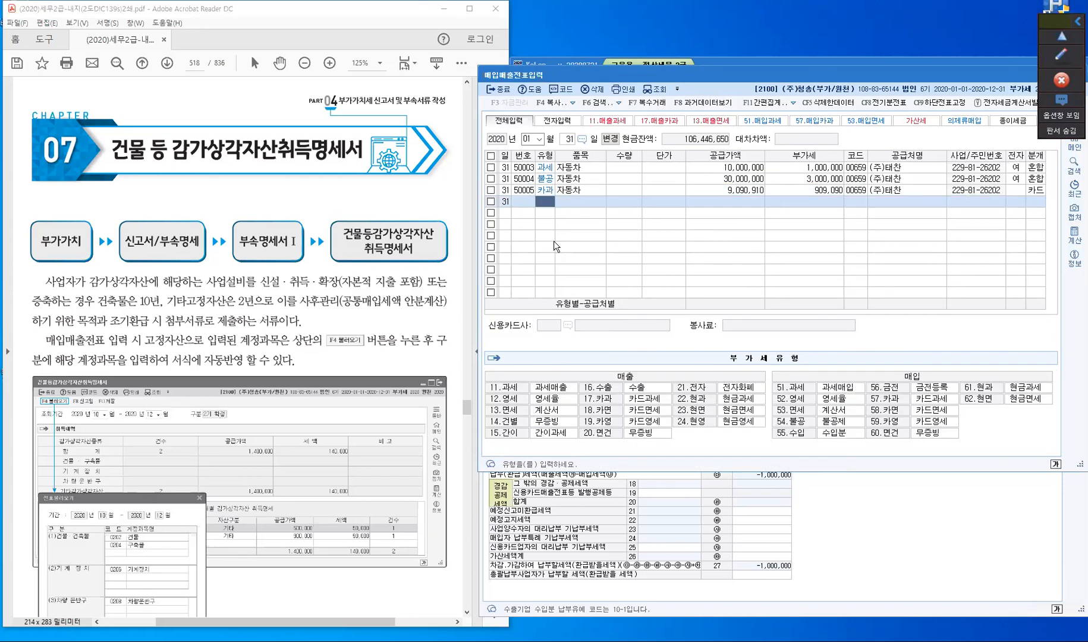
click(616, 192)
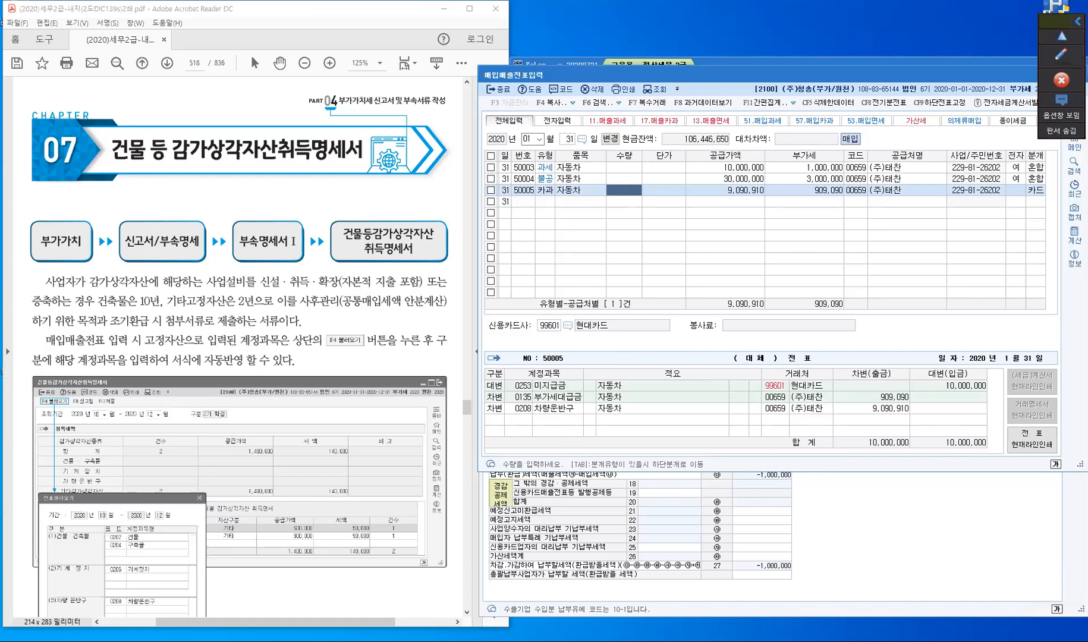
Step: Reload the January–March vouchers into the 건물등감가상각자산취득명세서 and select the card-purchased vehicle entry
click(504, 639)
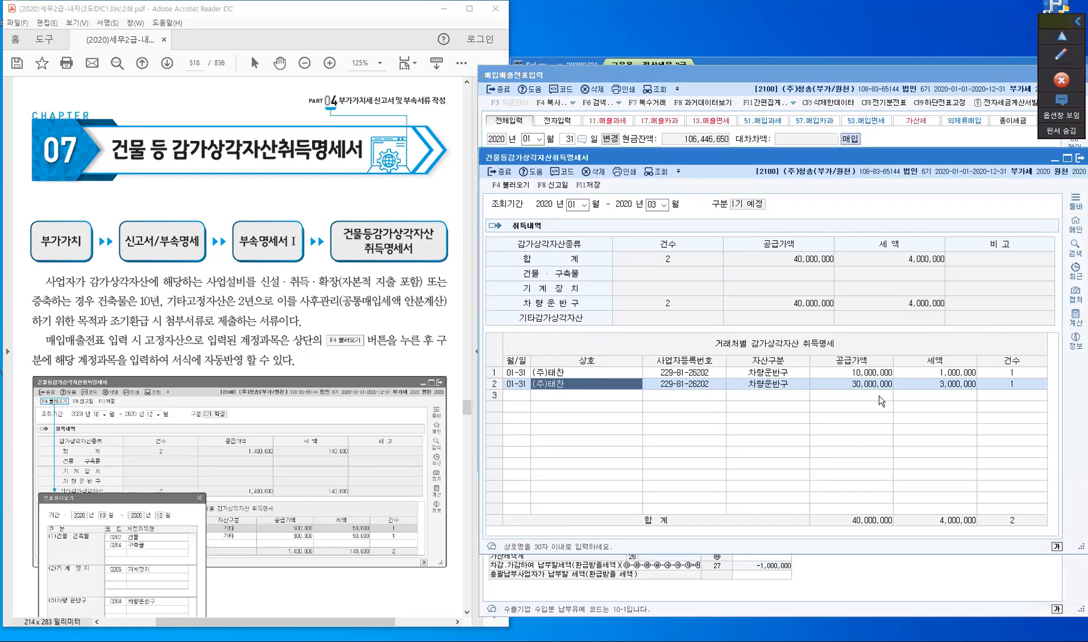
click(512, 186)
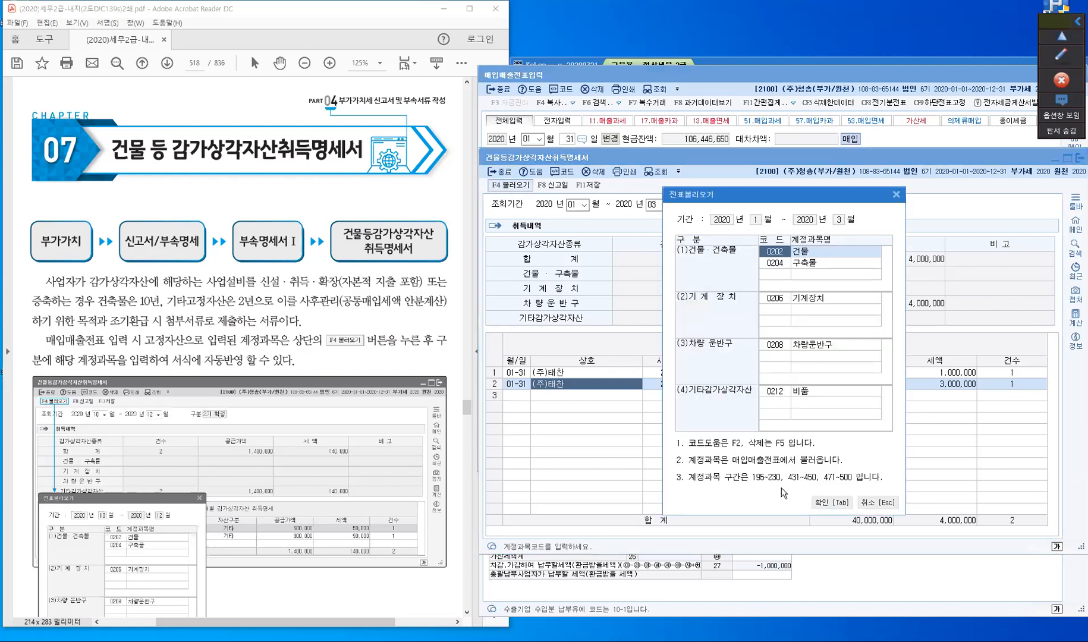
click(831, 505)
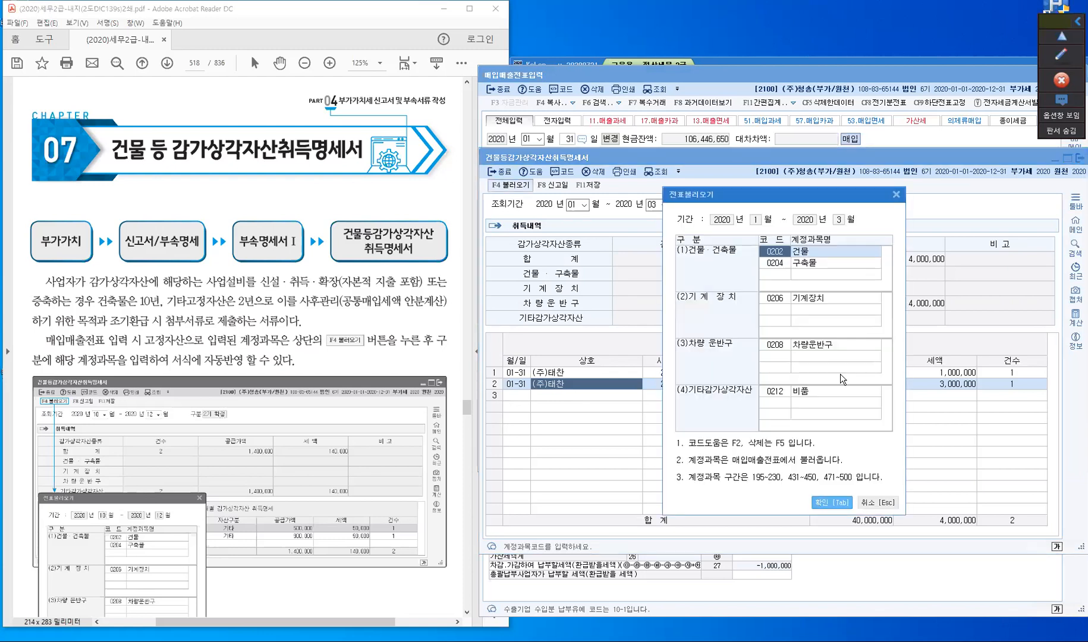
key(Return)
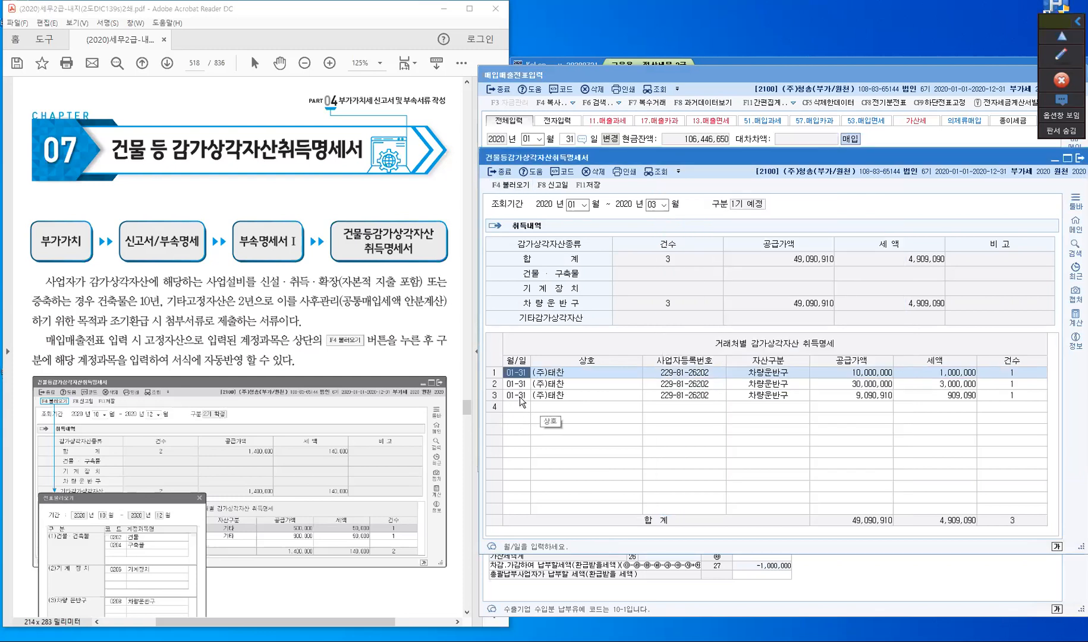
click(521, 397)
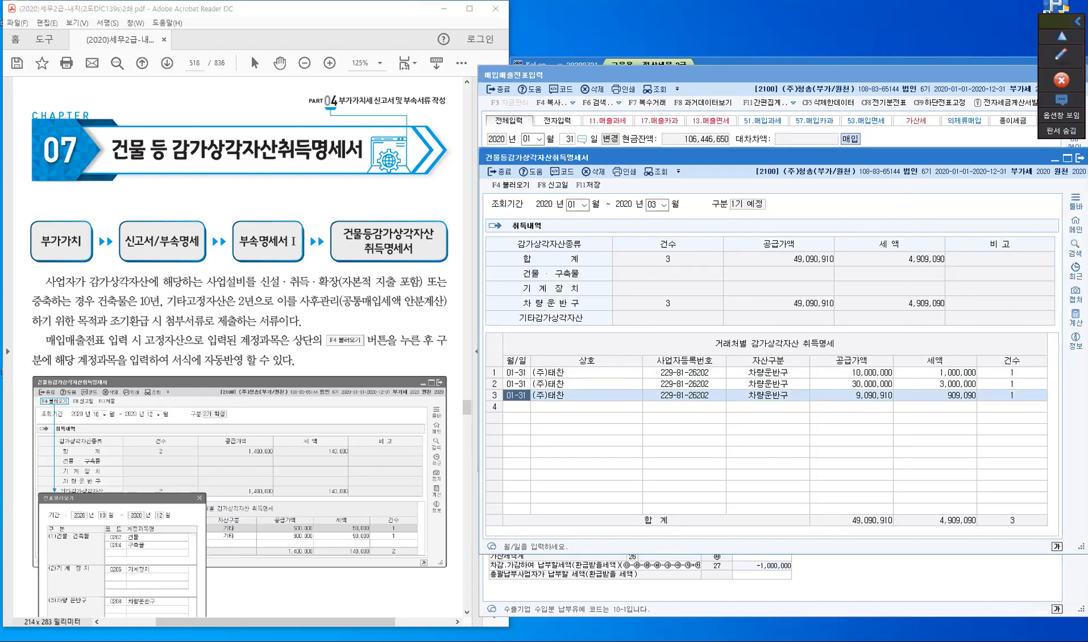
Step: Refresh the 부가가치세신고서 without saved data and check the 그 밖의 공제매입세액 line and its 고정매입 card detail
click(821, 584)
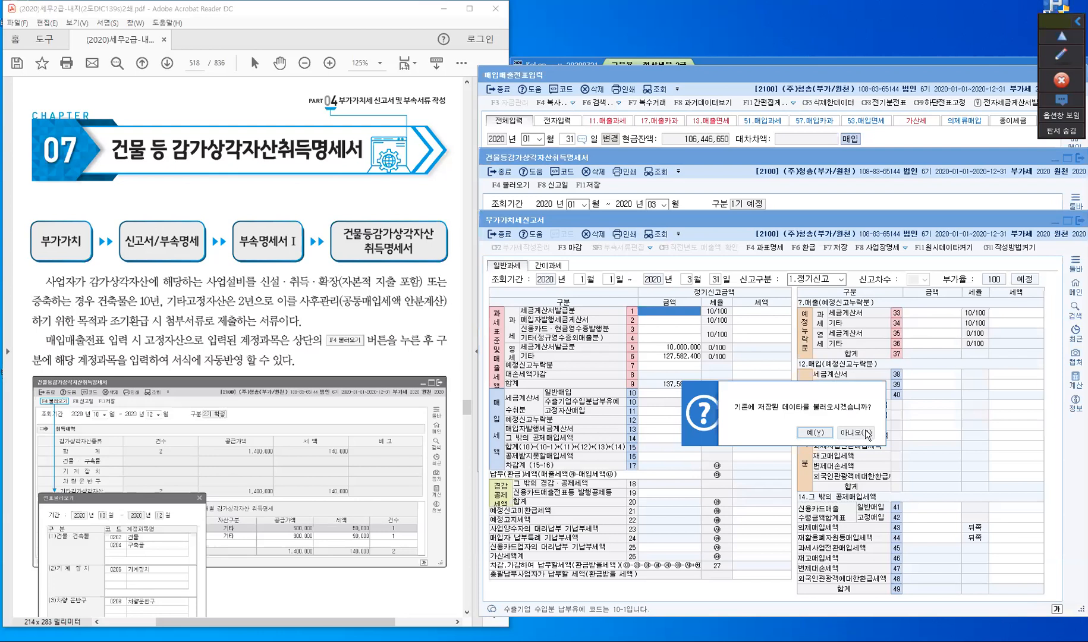
click(868, 433)
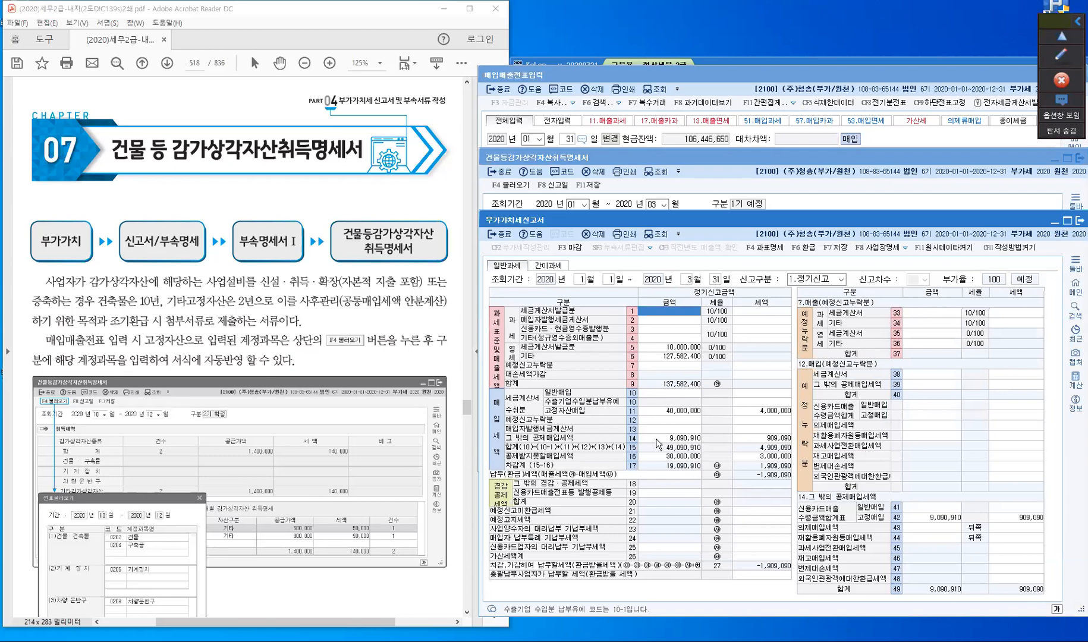
click(560, 442)
key(ctrl)
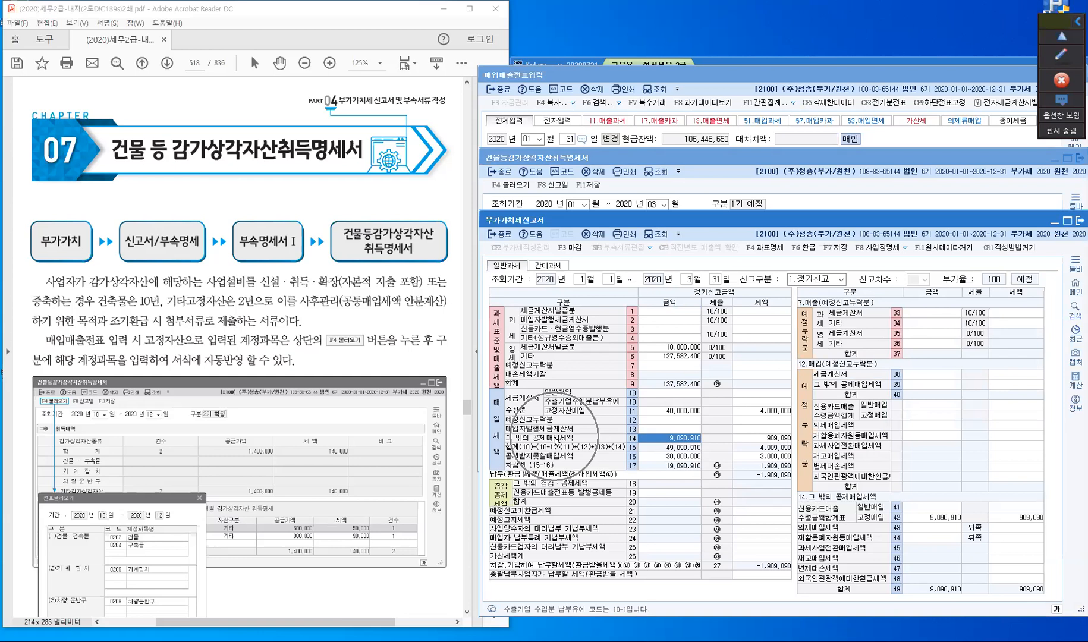
key(ctrl)
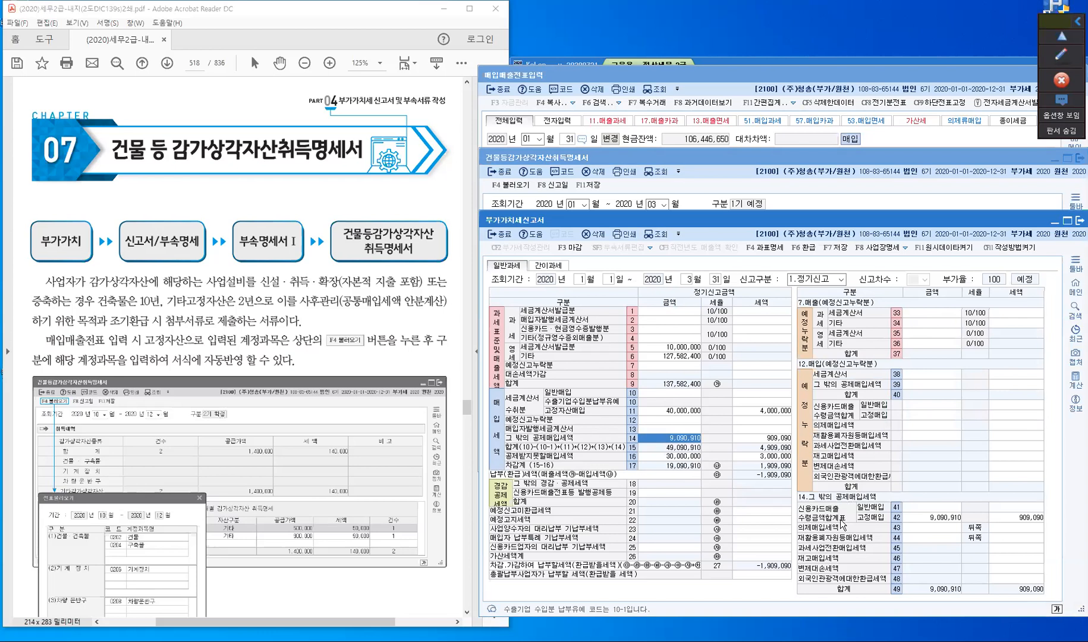
click(924, 519)
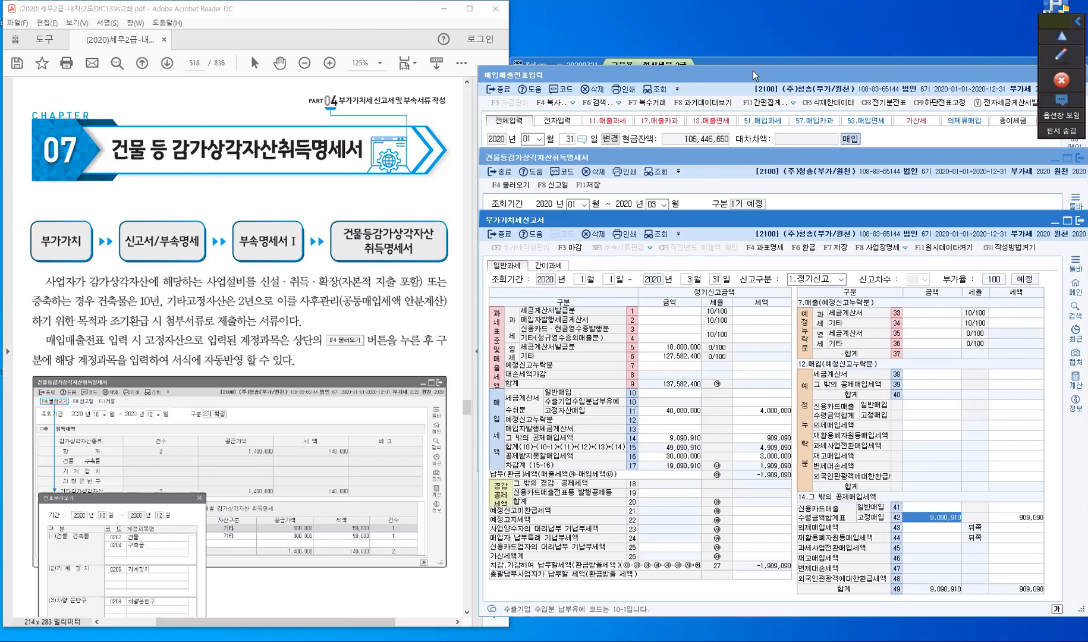
Step: Delete all three 자동차 purchase vouchers dated January 31 and close 매입매출전표입력
click(542, 112)
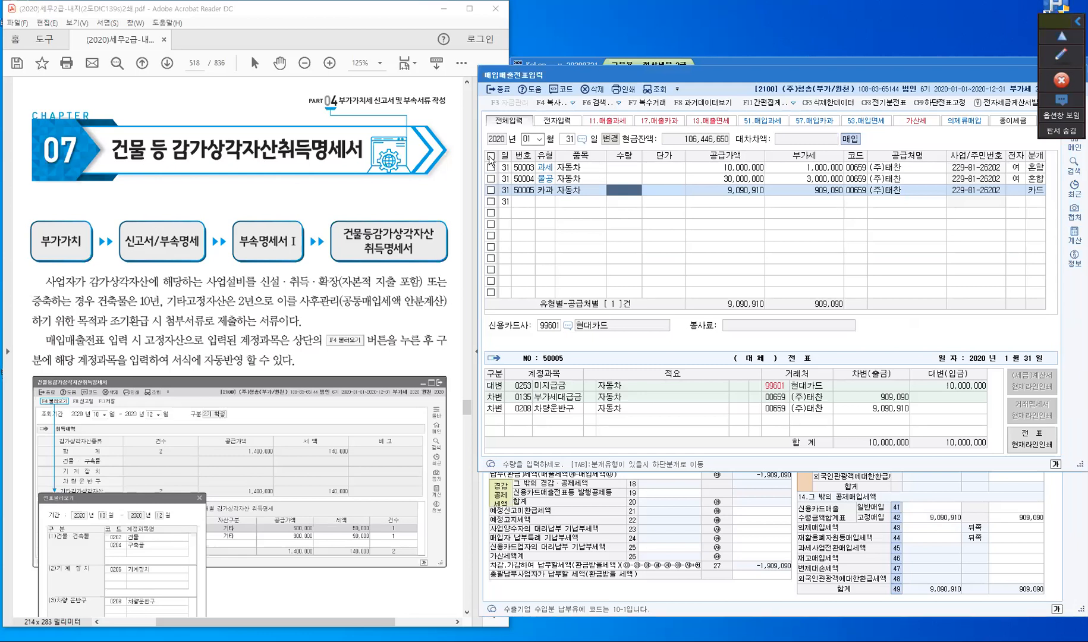
click(491, 157)
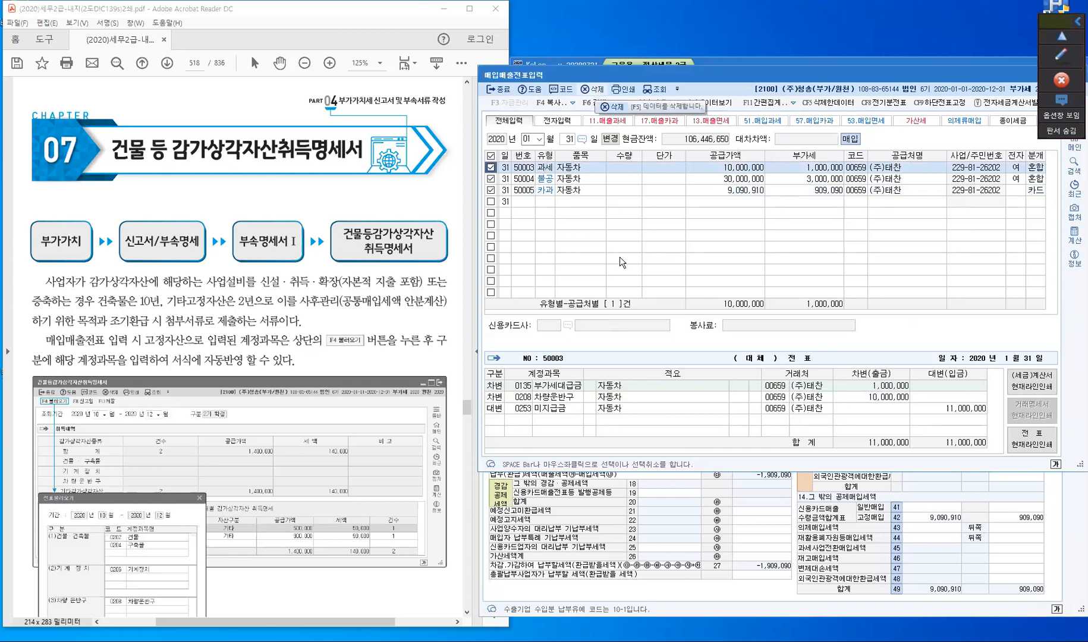
key(F5)
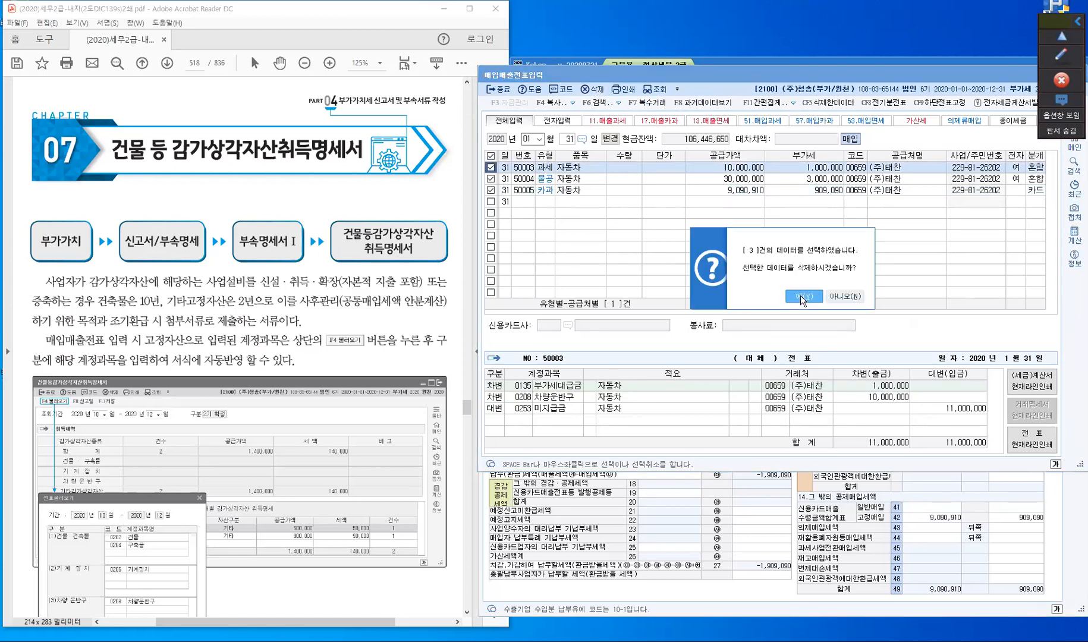
click(803, 297)
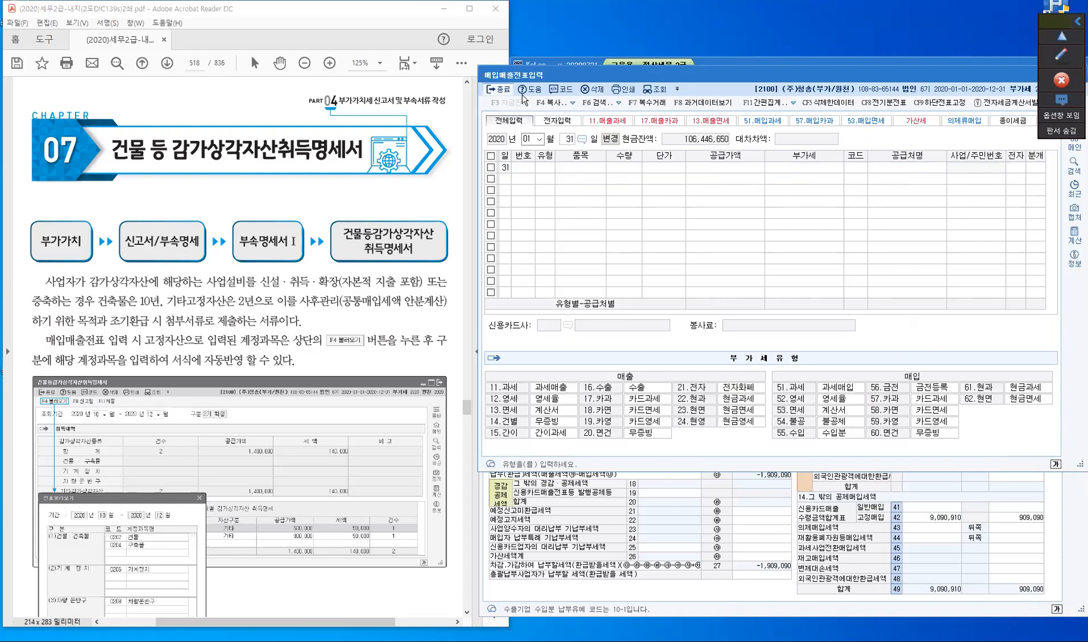
click(507, 86)
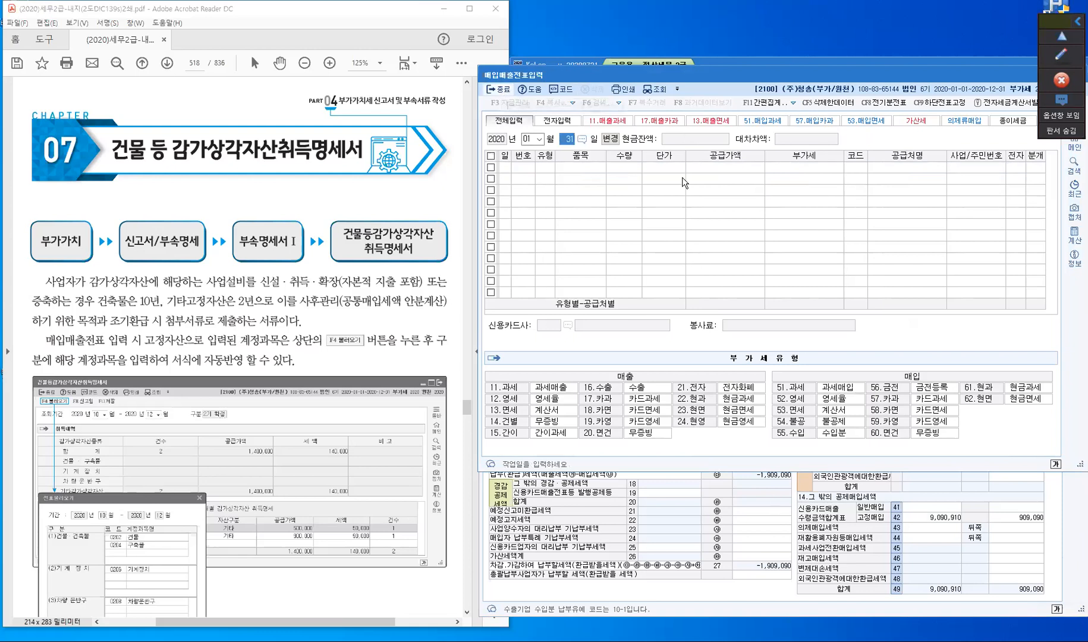
key(Escape)
Step: Reload the January–March vouchers into the 건물등감가상각자산취득명세서, save the statement and close it
click(690, 161)
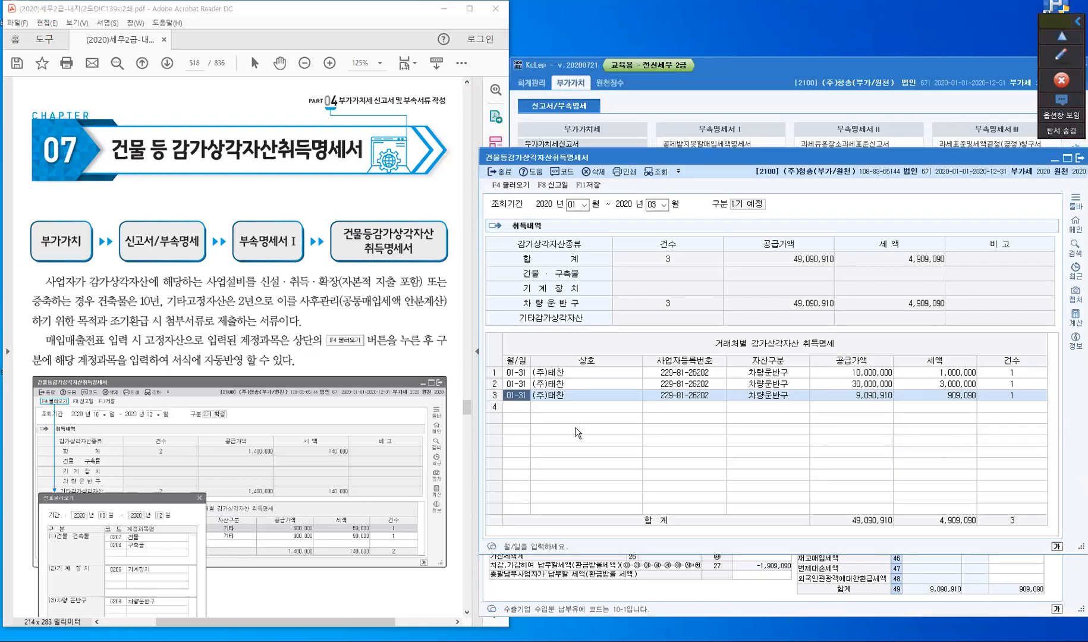
click(513, 186)
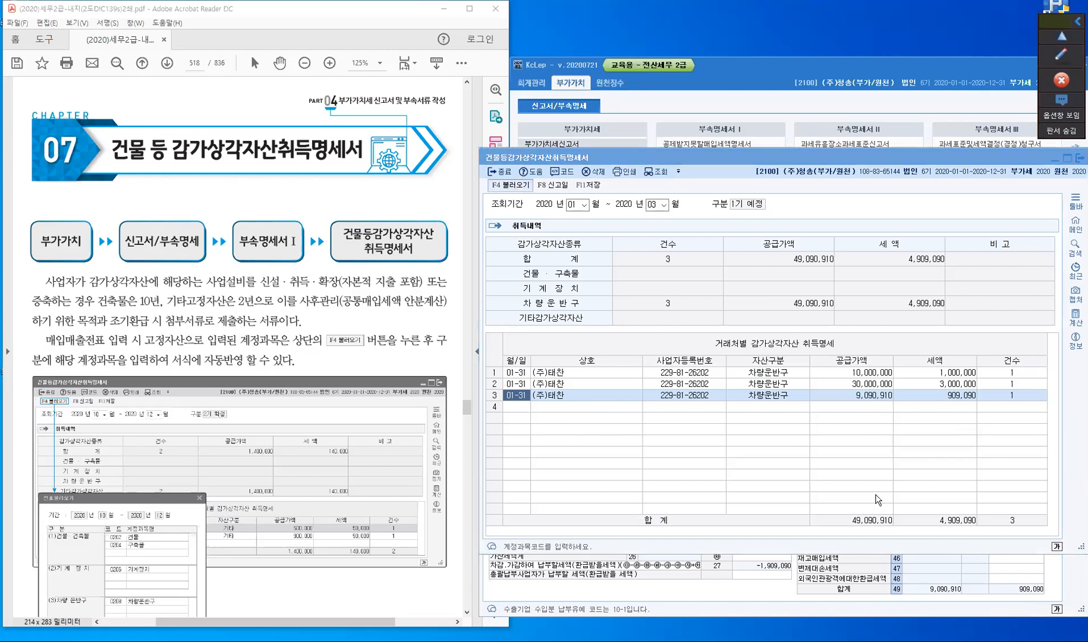
click(835, 508)
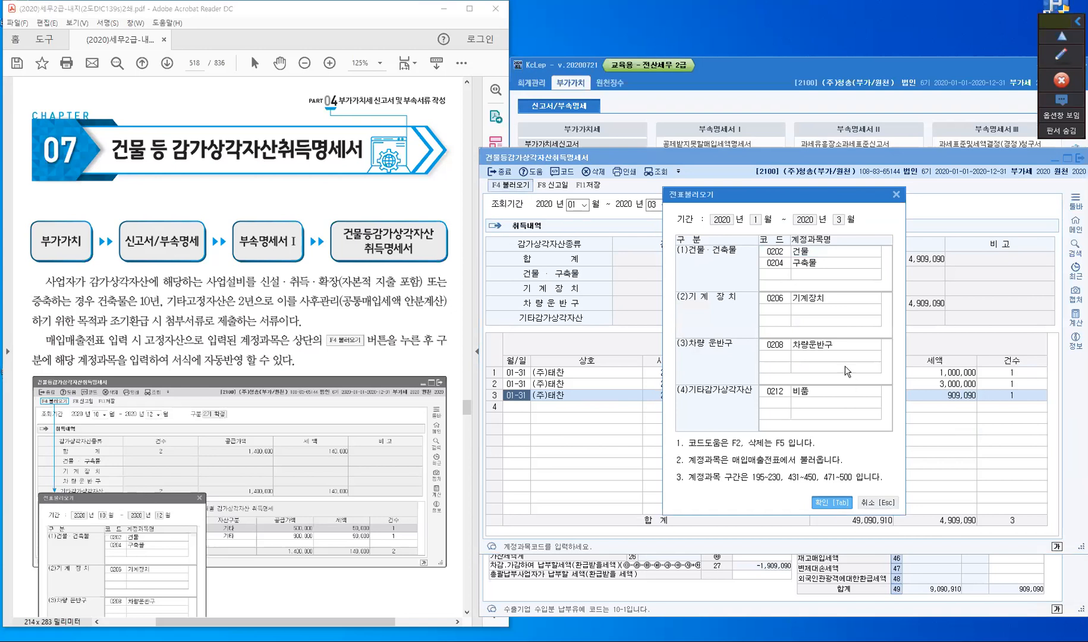
click(842, 371)
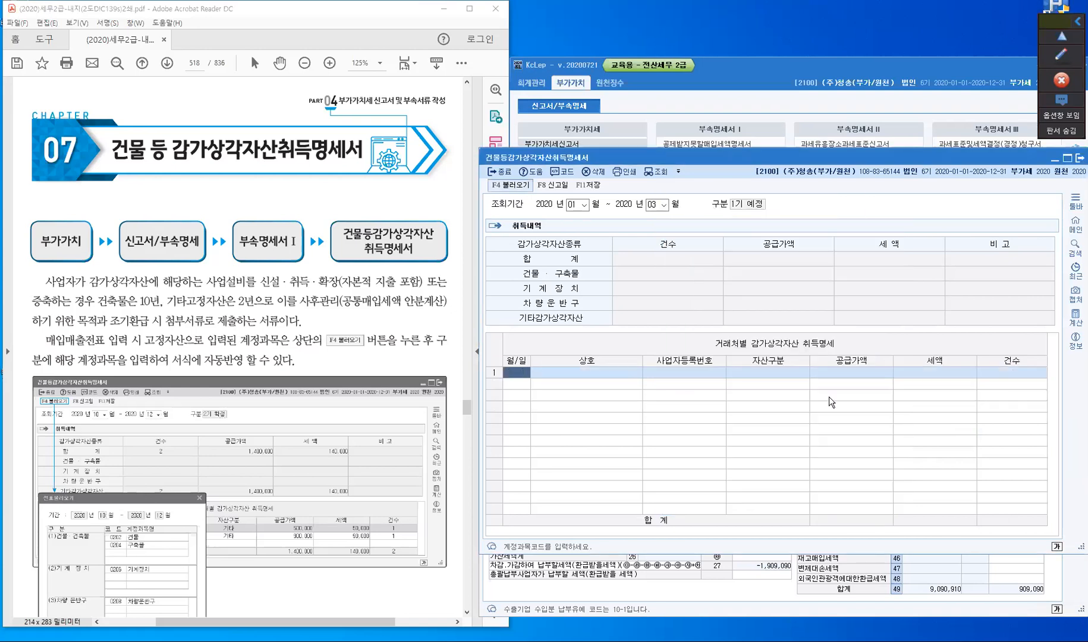
click(586, 185)
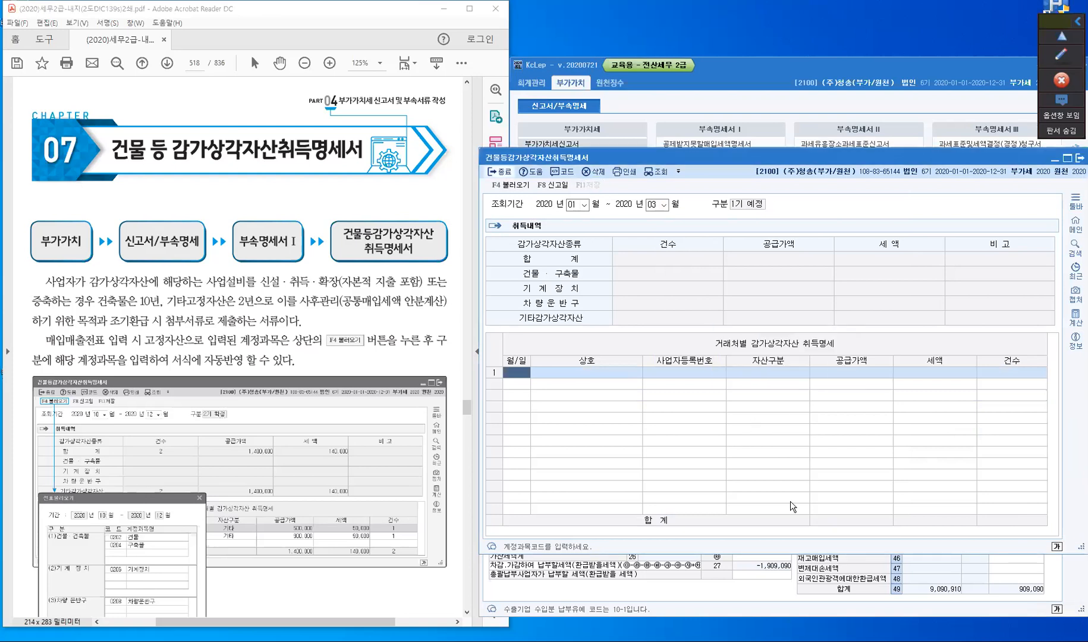
key(Escape)
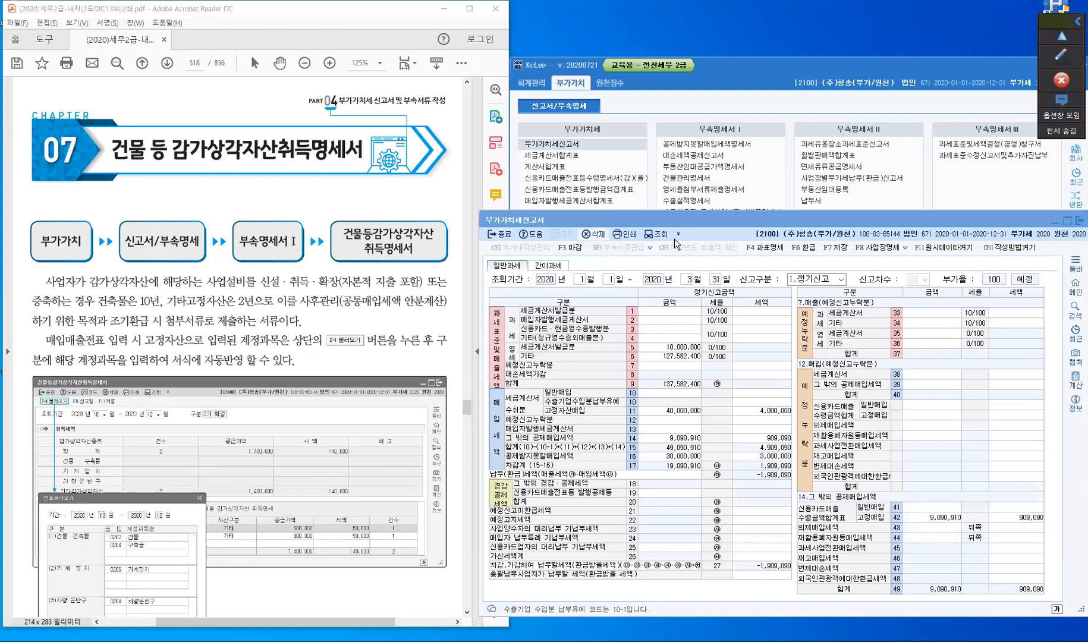
Step: Close the 부가가치세신고서 without saving its data
click(755, 446)
click(502, 235)
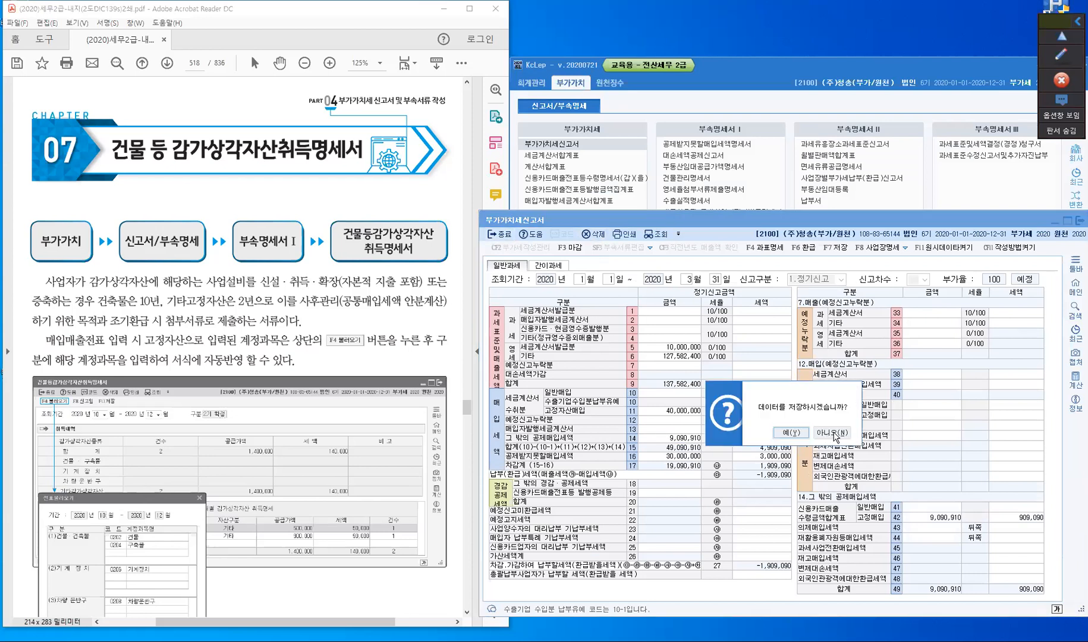
click(834, 433)
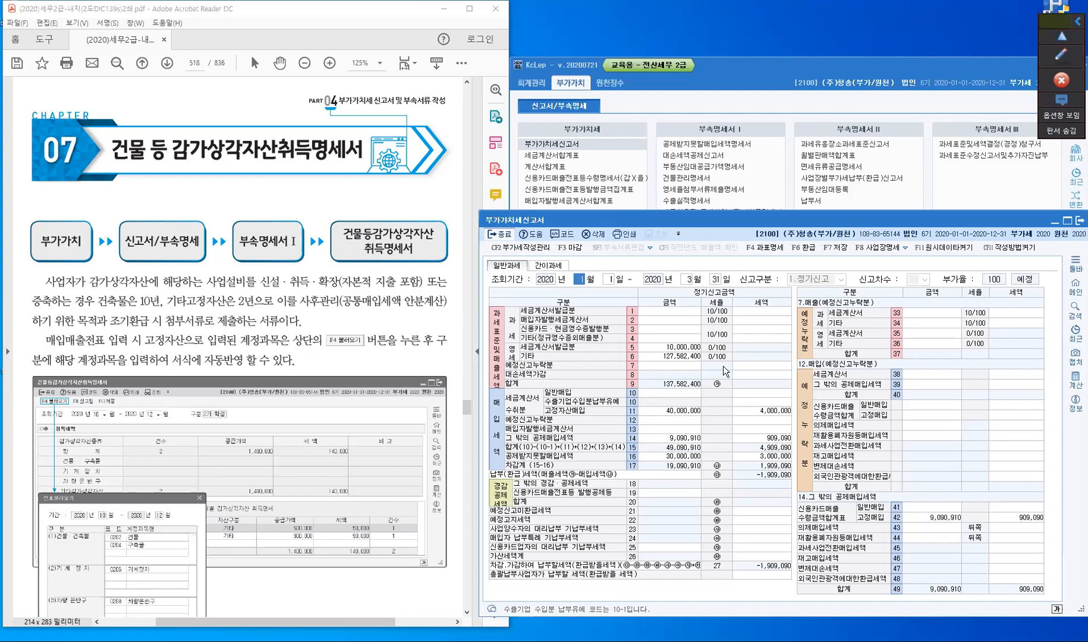
key(Escape)
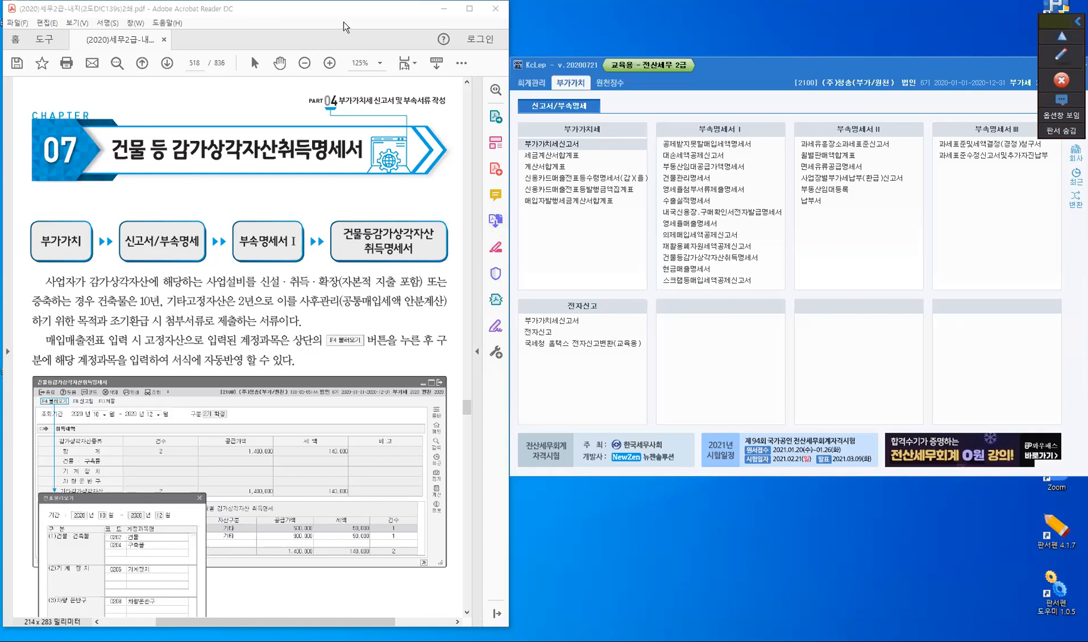
Step: Switch to the Hangul exercise document and draw a blue rectangle around [건물등감가상각자산취득명세서] in the question
key(alt+Tab)
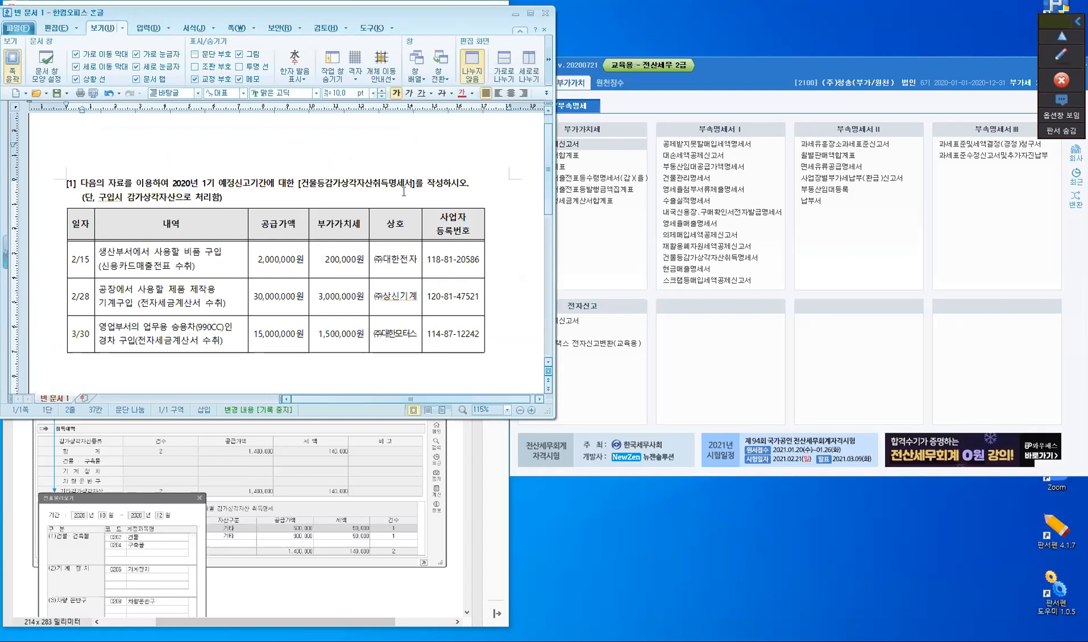
click(442, 188)
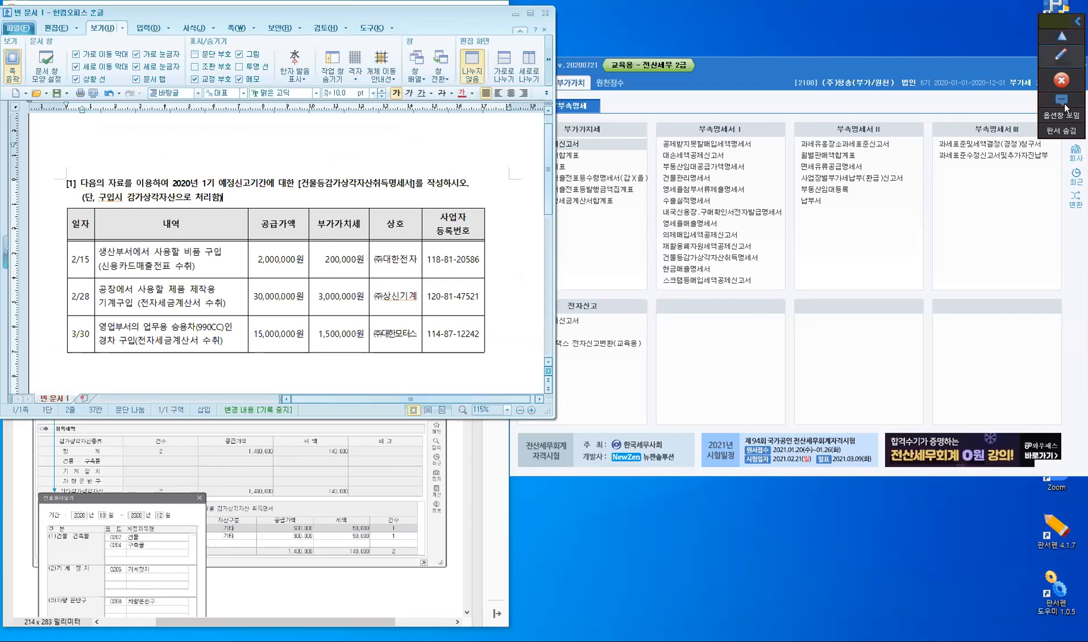
click(1063, 54)
click(1065, 107)
mouse_move(291, 169)
mouse_down()
mouse_move(291, 195)
mouse_move(425, 203)
mouse_up()
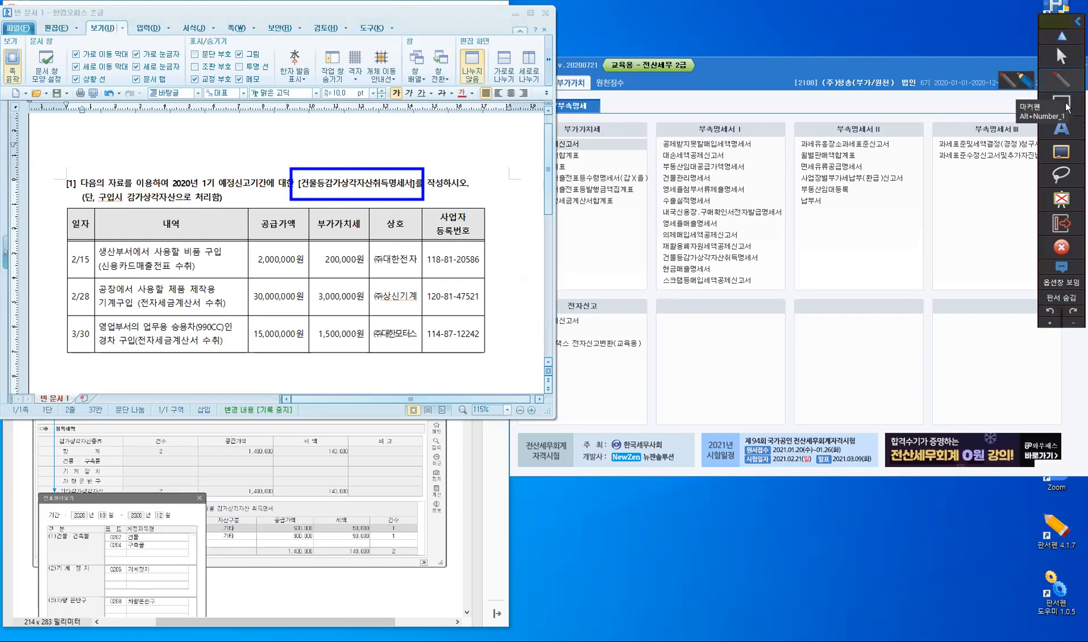
Step: Mark 비품 with red pen strokes and underline 신용카드매출전표 in the 2/15 row
mouse_move(1067, 105)
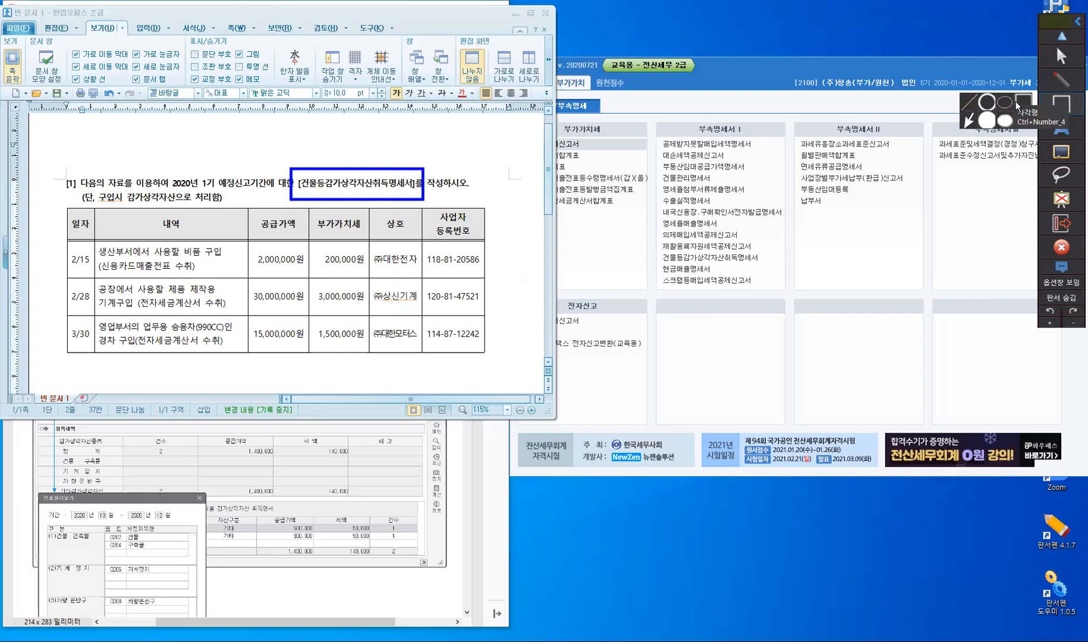
click(1064, 84)
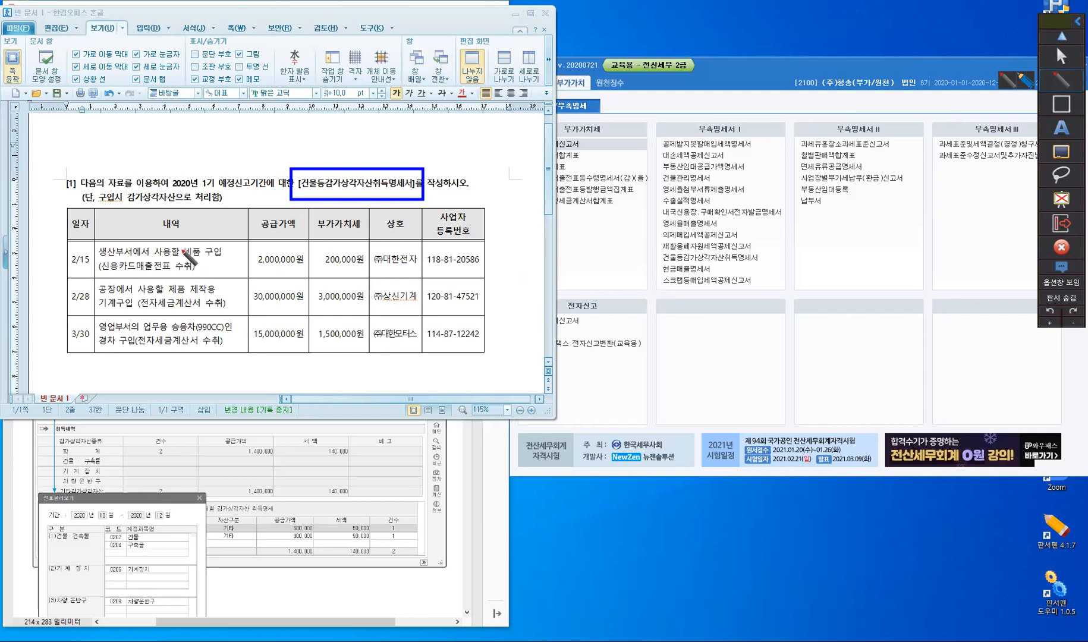
drag(183, 242, 200, 248)
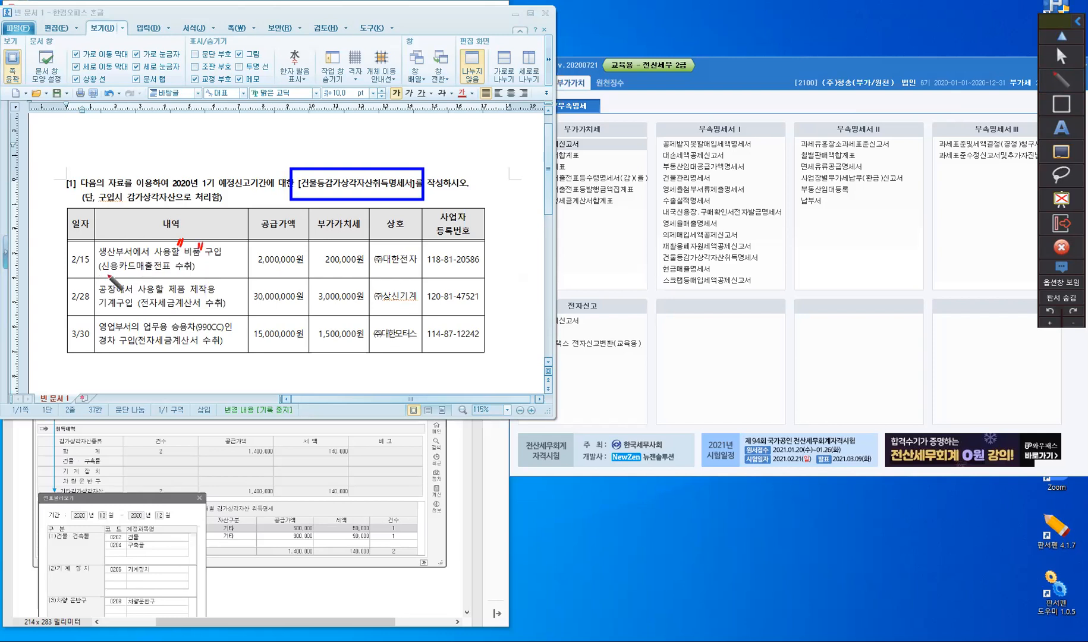
drag(101, 271, 165, 271)
Step: Draw a red leader from the blue rectangle and handwrite the notes 세·계 and 신용등 above it
drag(355, 174, 374, 148)
mouse_move(386, 141)
mouse_down()
mouse_move(383, 152)
mouse_move(394, 145)
mouse_up()
drag(395, 140, 401, 151)
drag(405, 143, 405, 145)
drag(408, 140, 409, 147)
drag(413, 142, 418, 143)
drag(419, 138, 423, 148)
drag(385, 113, 379, 129)
drag(383, 122, 391, 127)
drag(396, 112, 396, 126)
drag(390, 124, 405, 122)
drag(407, 114, 416, 121)
drag(411, 121, 417, 130)
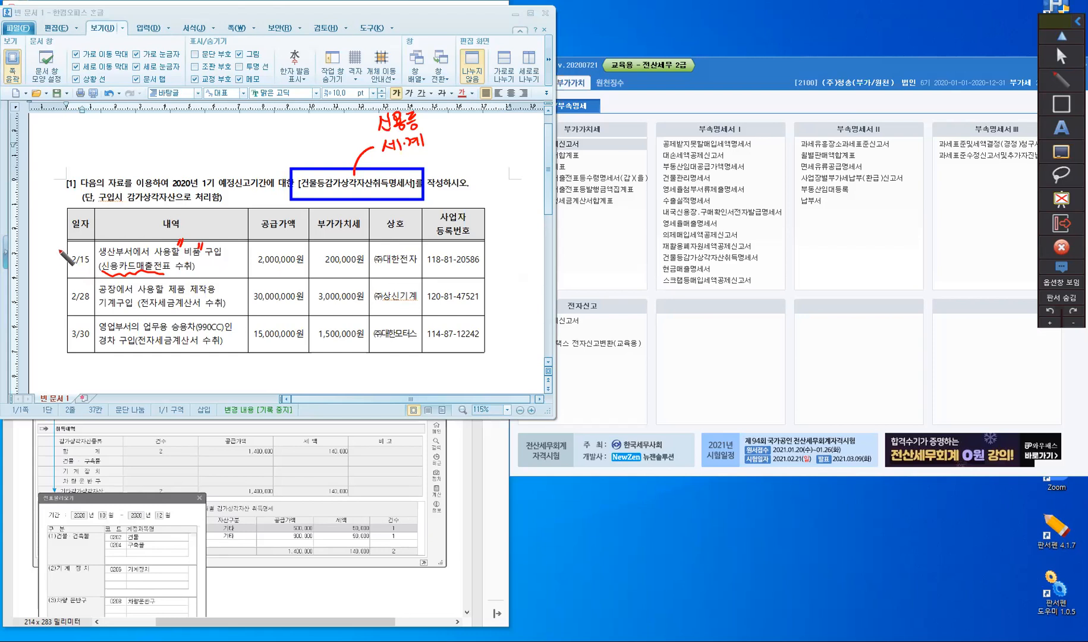
Step: Draw red circles beside the 2/15 and 2/28 rows, and mark 기계 and 전자세금계산서 in the 2/28 row
drag(53, 252, 63, 252)
drag(95, 297, 117, 303)
drag(142, 307, 198, 308)
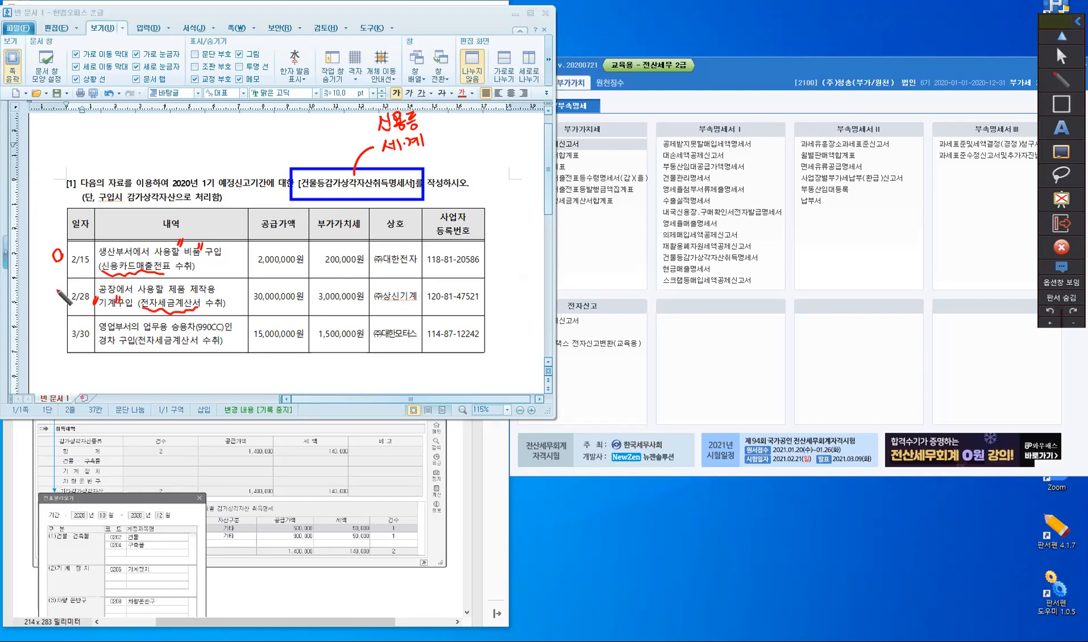
click(61, 296)
drag(58, 289, 57, 290)
Step: Underline 전자세금계산서 in the 3/30 row, draw a red circle beside that row and leave drawing mode
drag(140, 346, 198, 347)
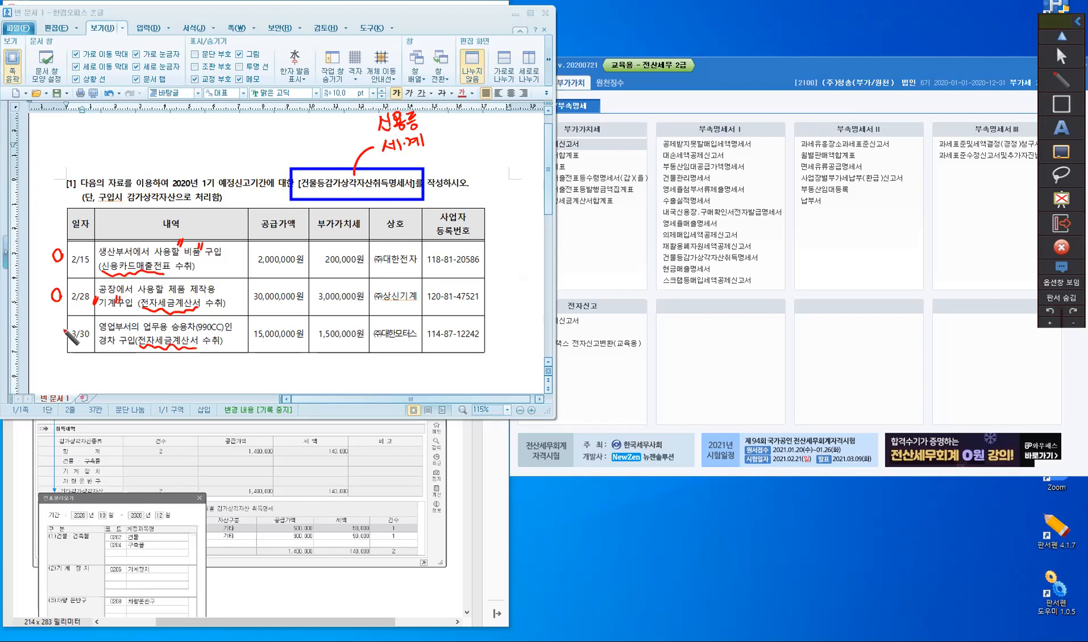
drag(54, 328, 58, 325)
click(1049, 81)
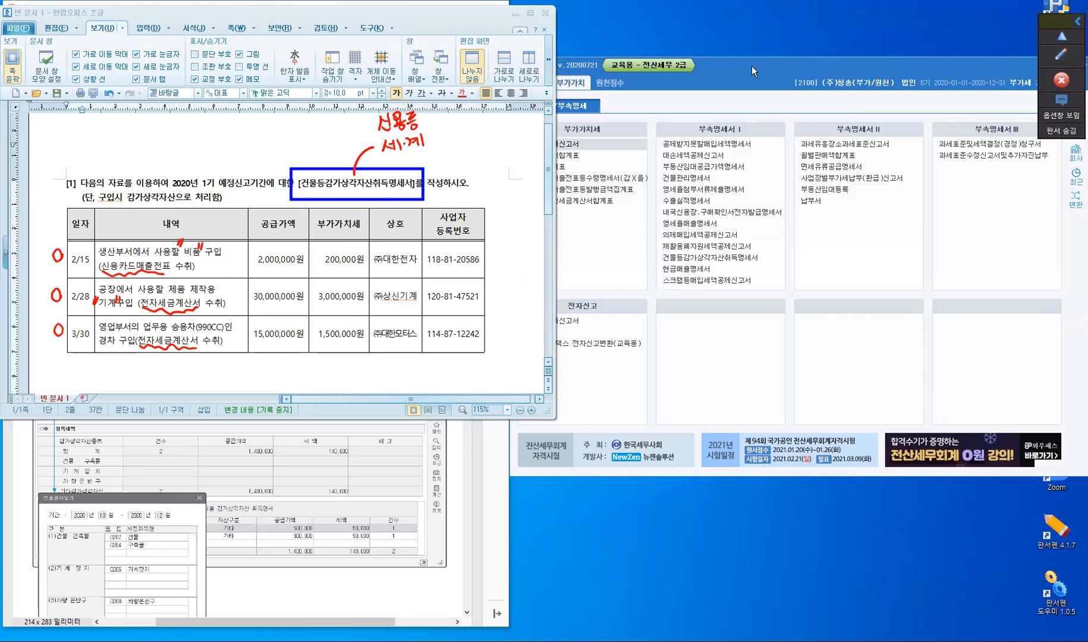
Step: Switch to KcLep, open the 건물등감가상각자산취득명세서 and set its inquiry period to January through March 2020
click(752, 67)
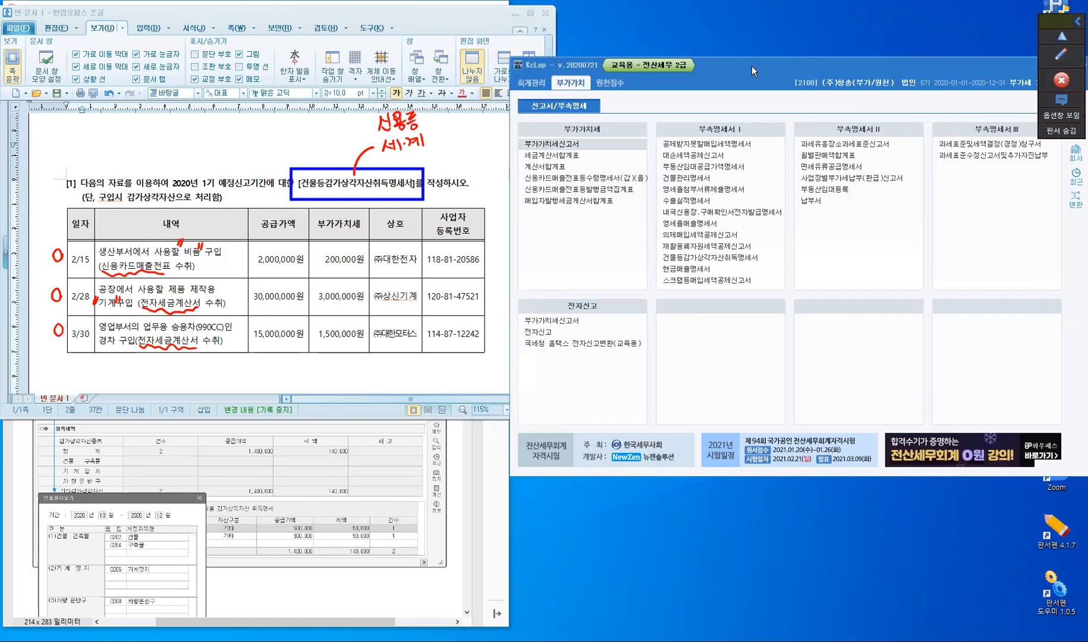
click(728, 265)
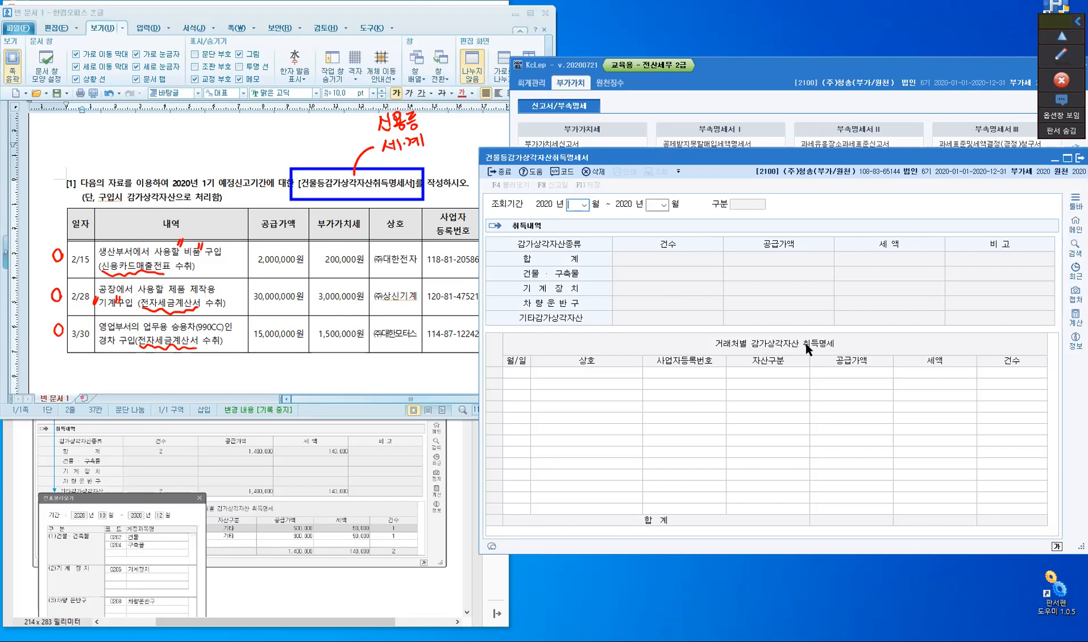
text(1)
key(Return)
text(3)
key(Return)
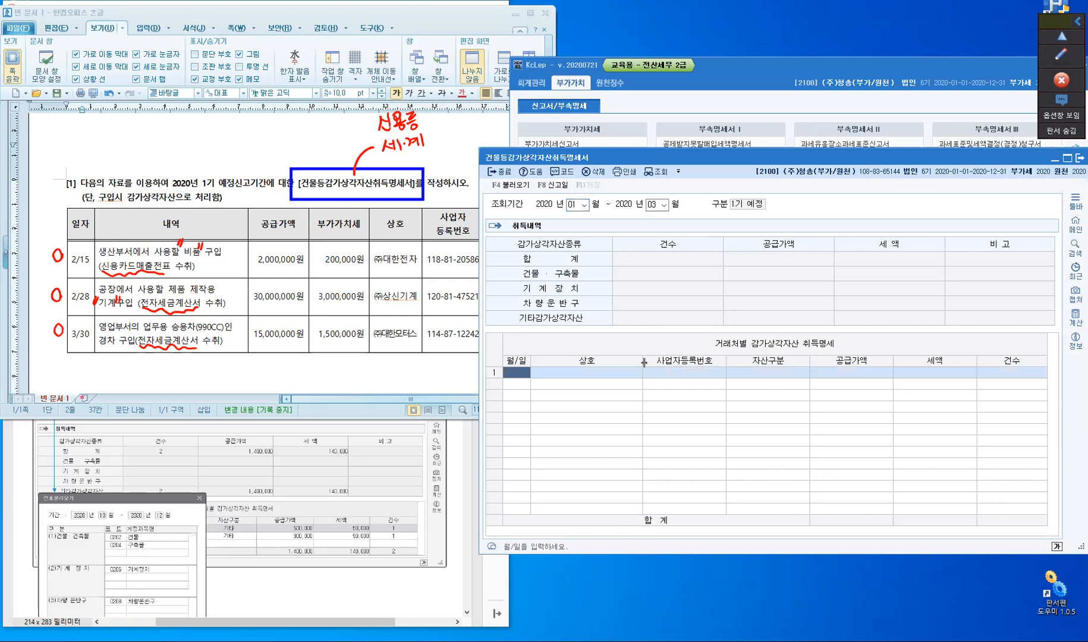
Step: Start the first statement line with date 02-15 and pick (주)부천 as the supplier
text(02-15)
key(Return)
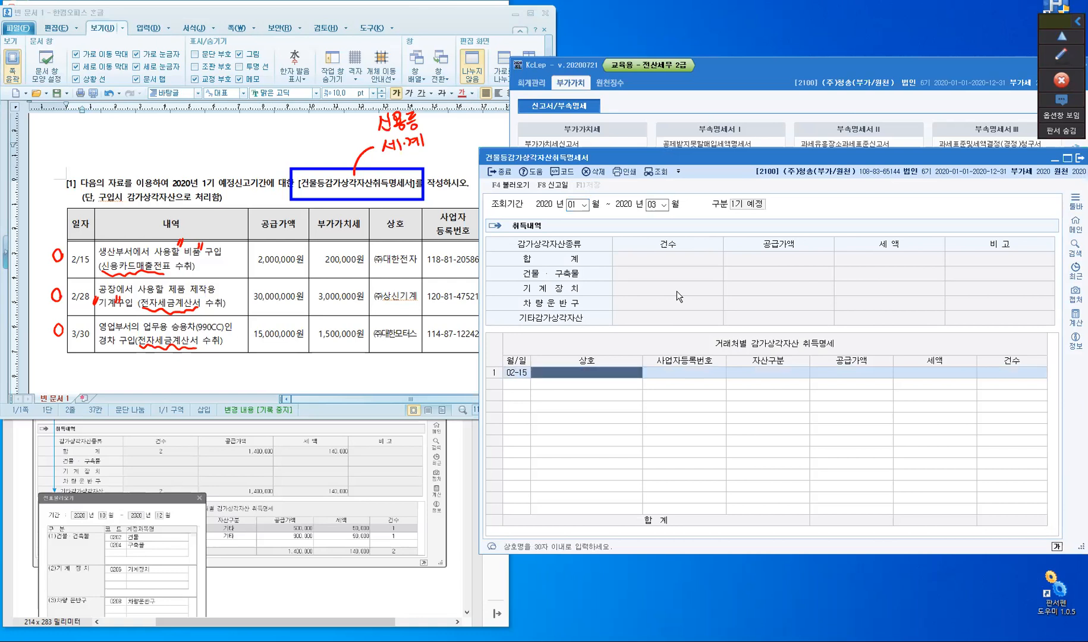
key(F2)
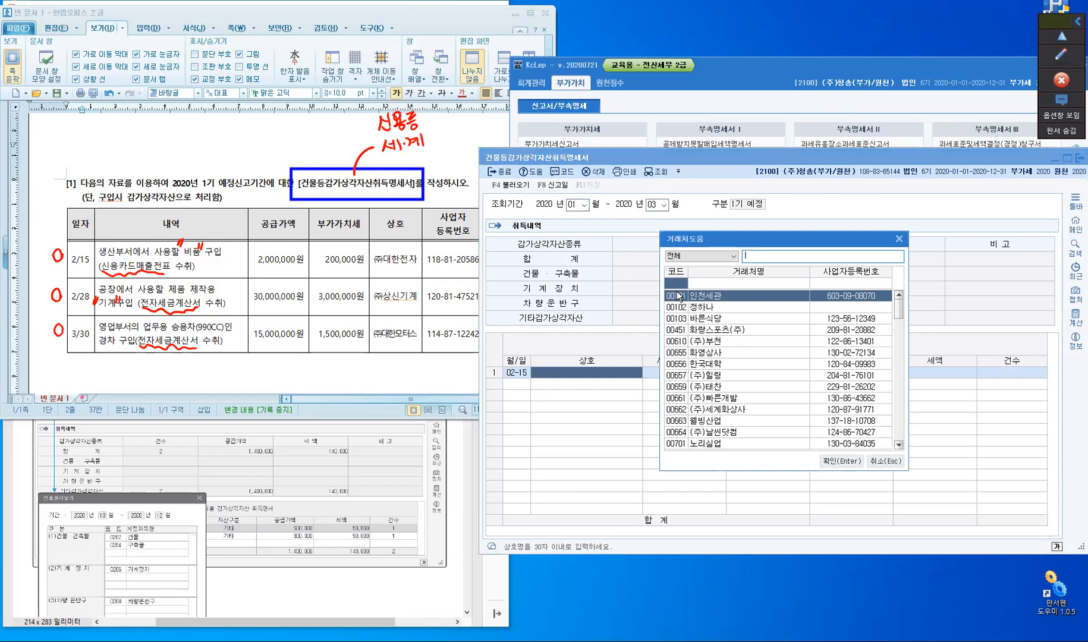
click(705, 344)
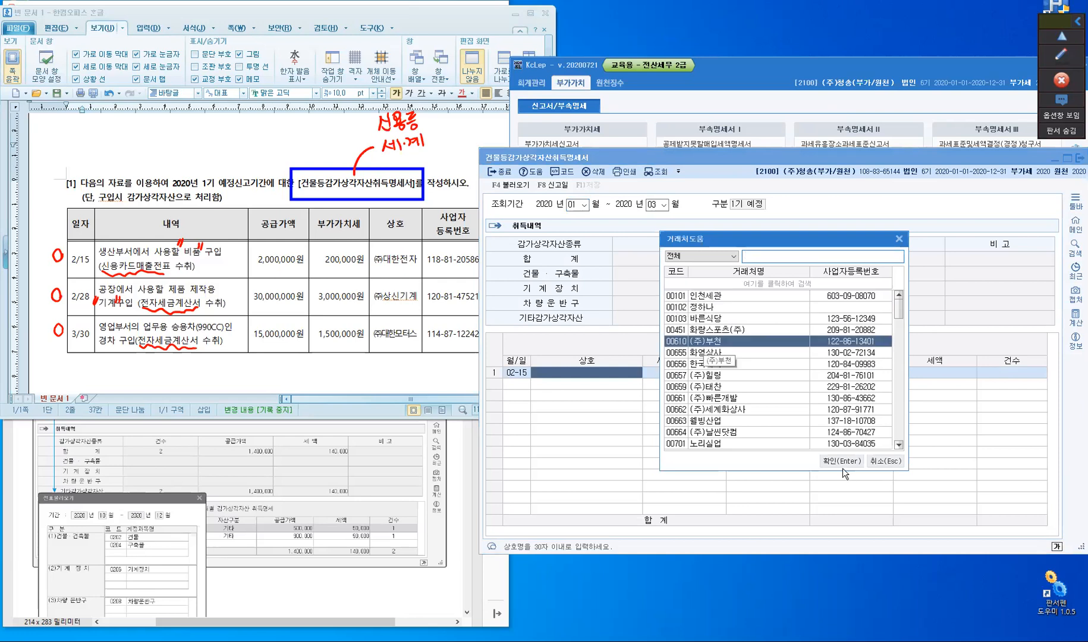
click(844, 461)
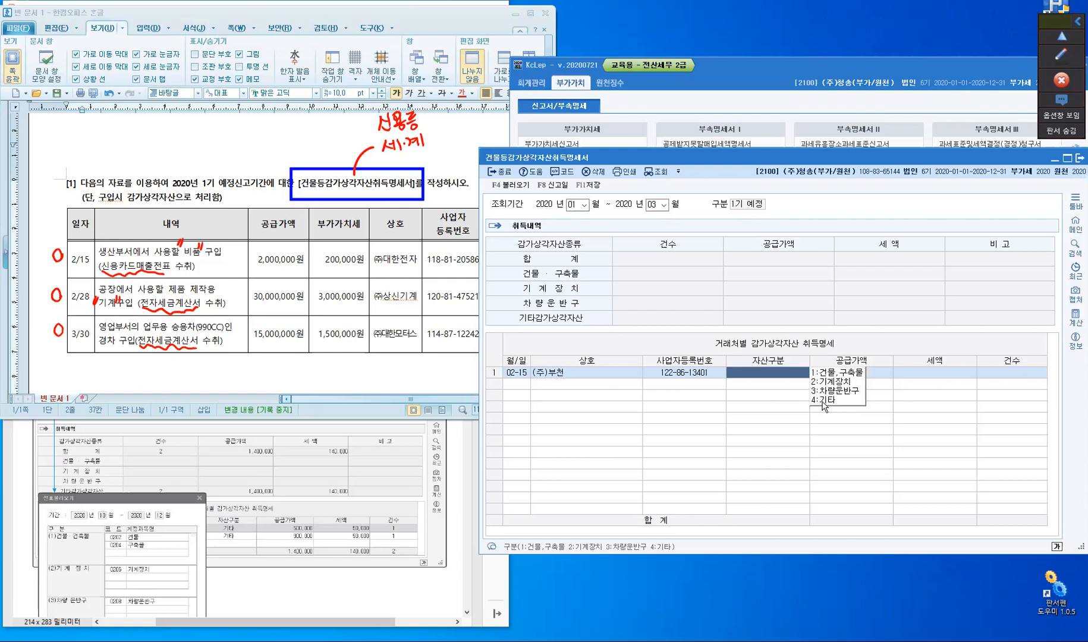
Step: Set the 02-15 line's asset type to 4, 기타, with a supply value of 2,000,000 and tax of 200,000
key(4)
key(Return)
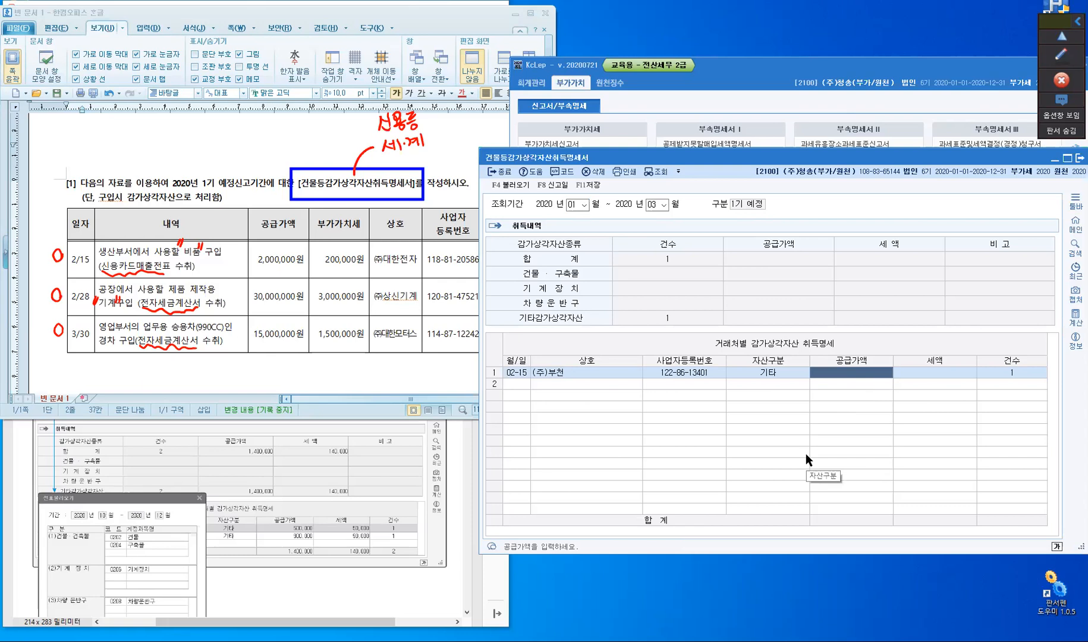
text(2000000)
key(Return)
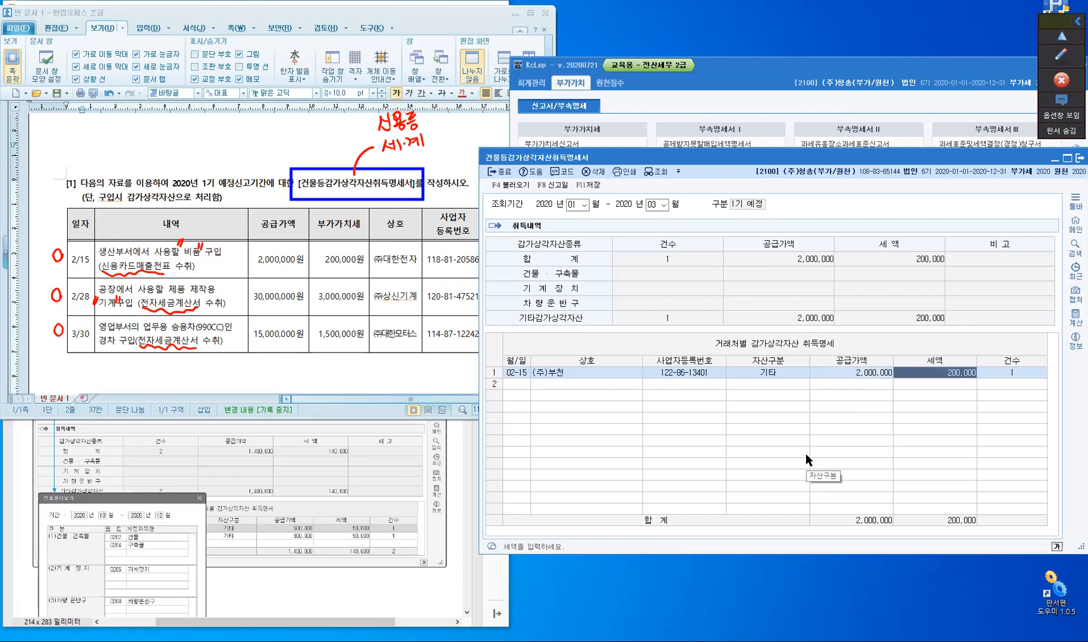
key(Return)
key(Return)
Step: Start the second statement line with date 02-28 and pick (주)부천 as the supplier
text(02-2)
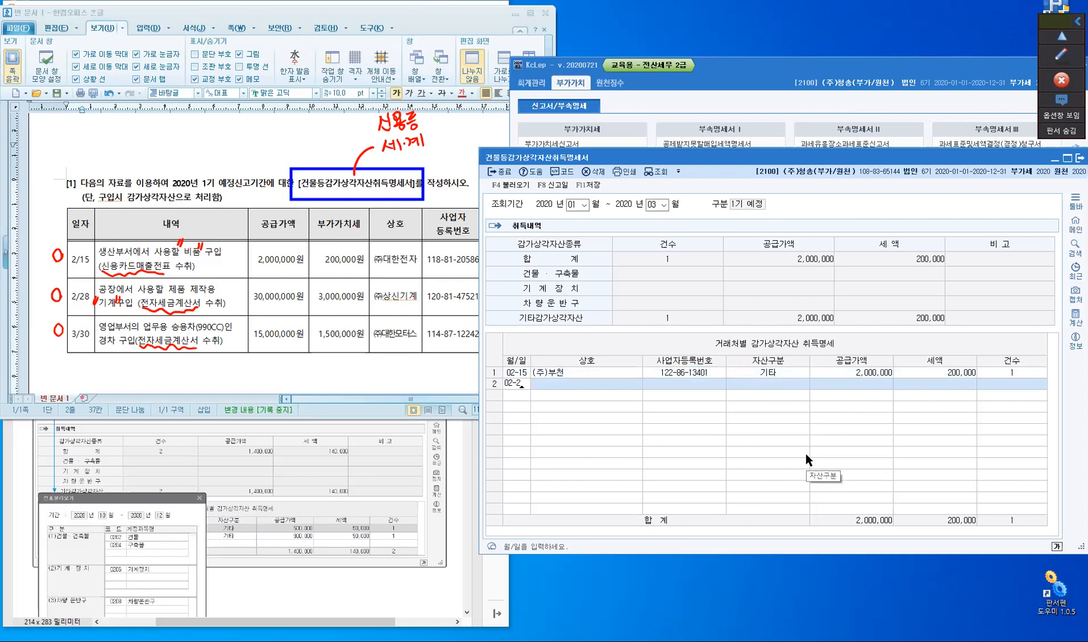
text(8)
key(Return)
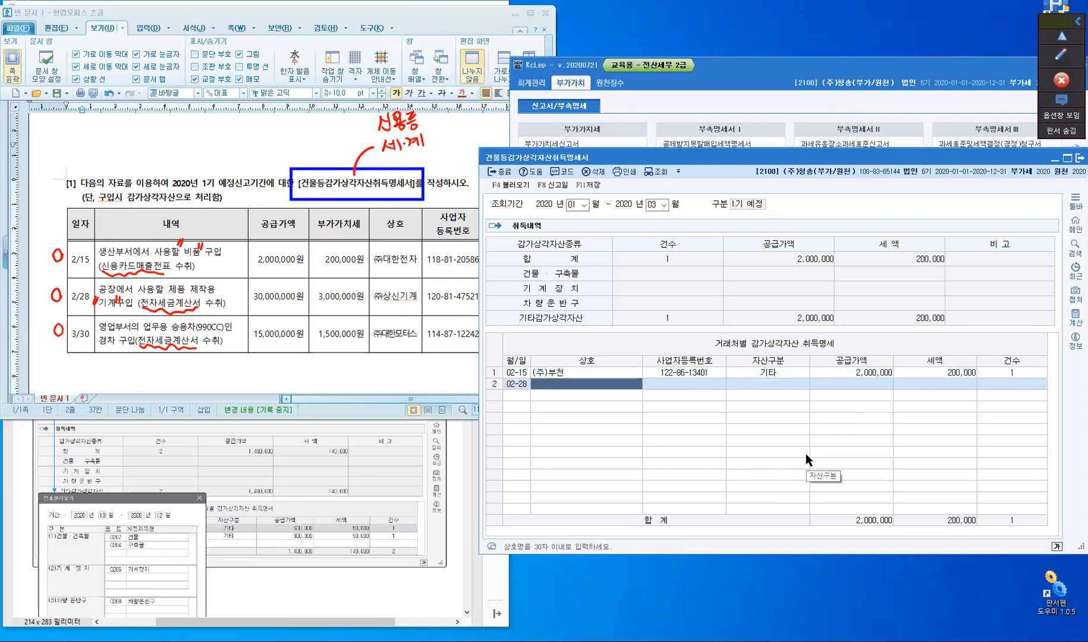
key(F2)
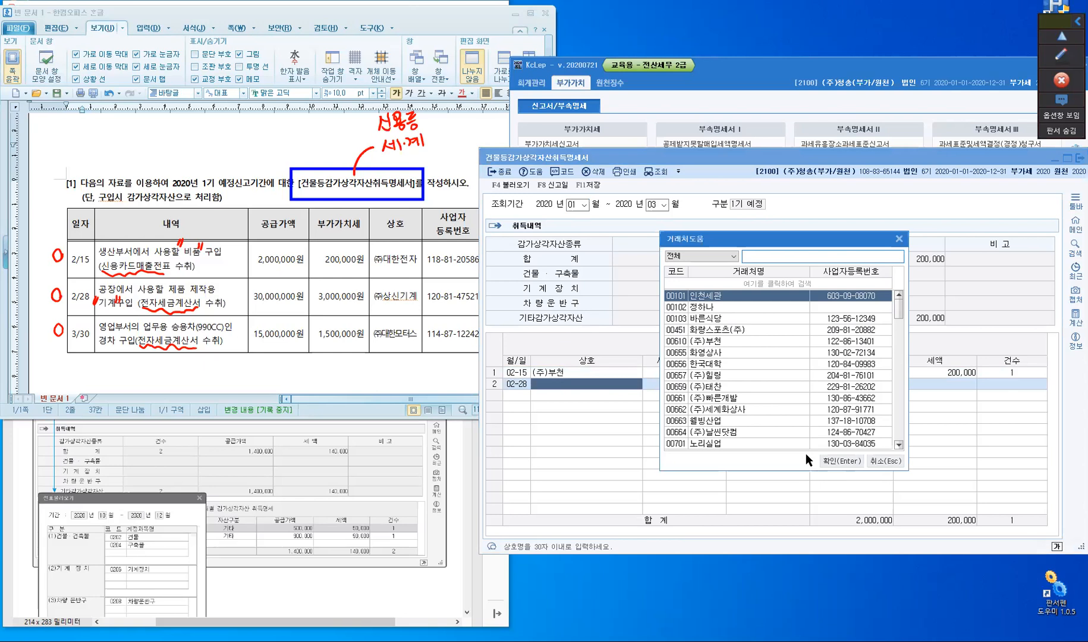
text(부천)
key(Return)
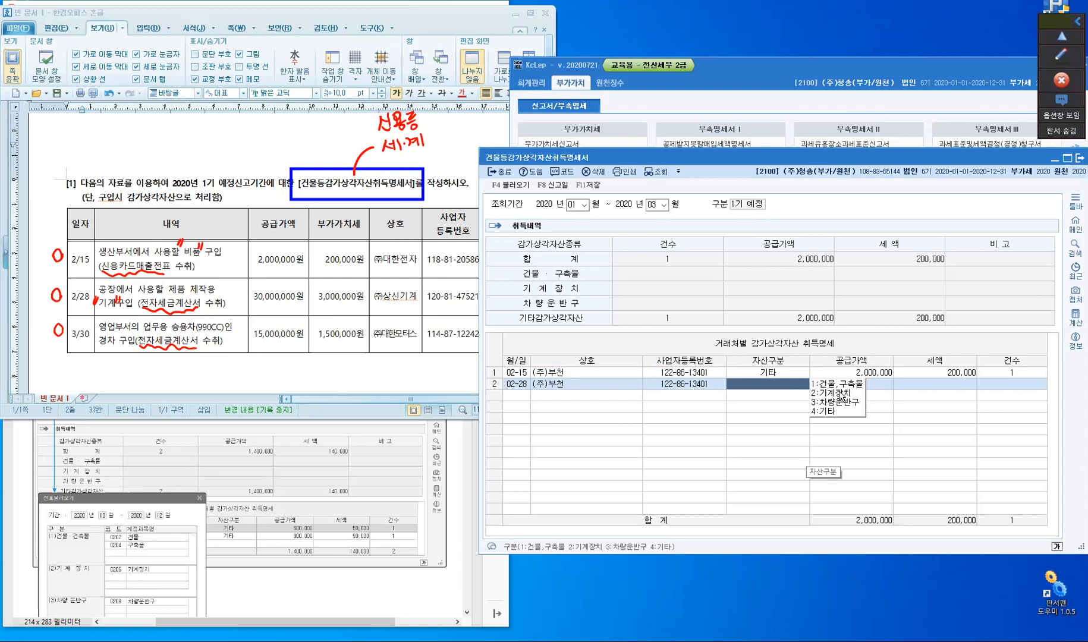
Step: Set the 02-28 line's asset type to 2, 기계장치, with a supply value of 30,000,000 and tax of 3,000,000
text(2)
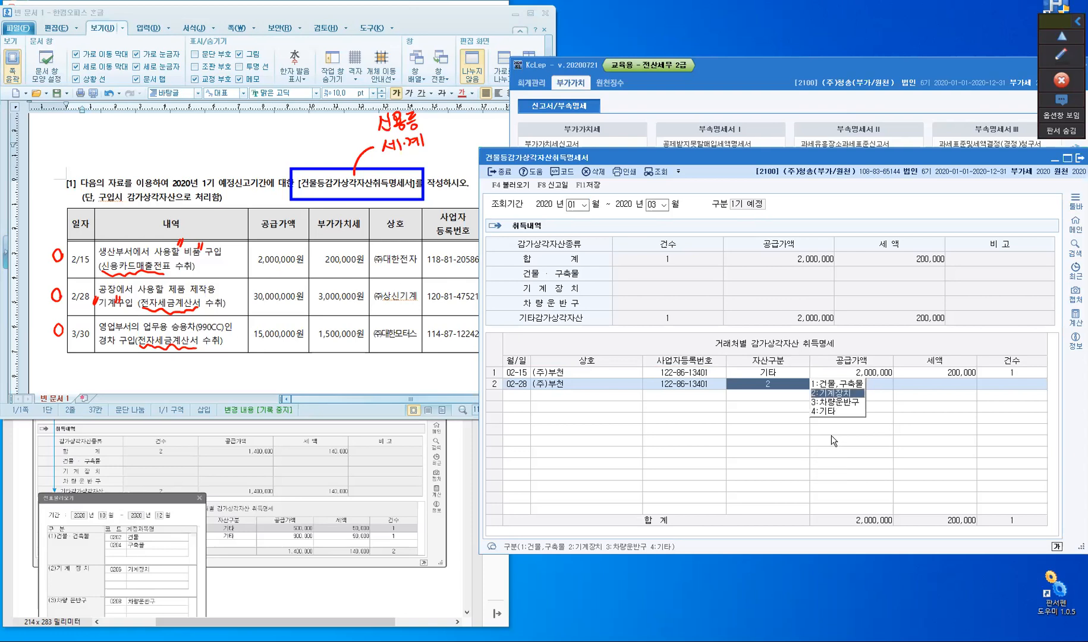
key(Return)
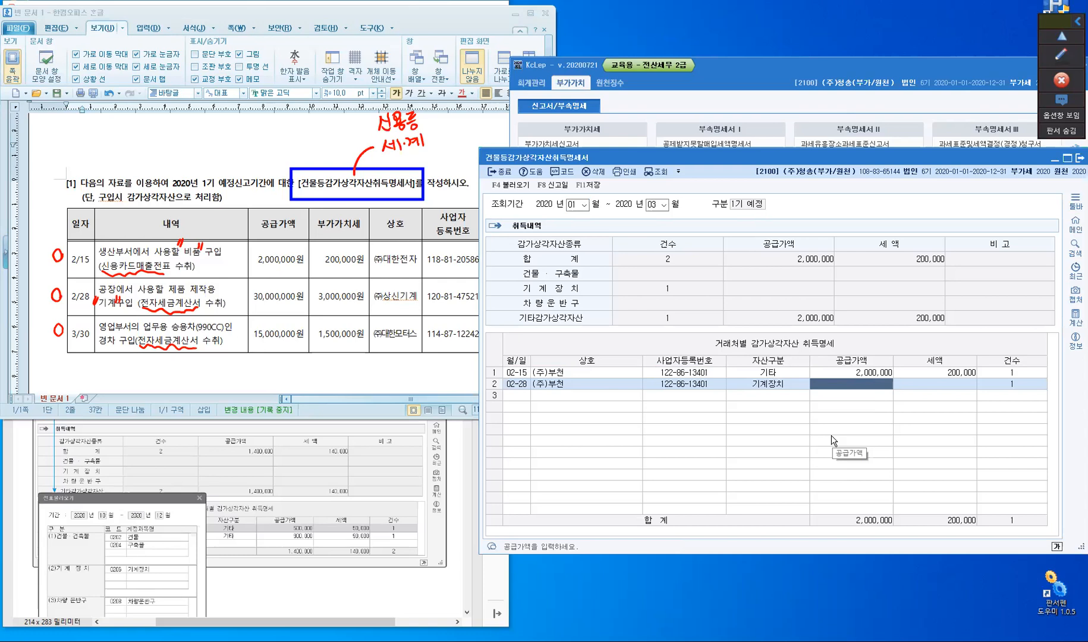
text(30000000)
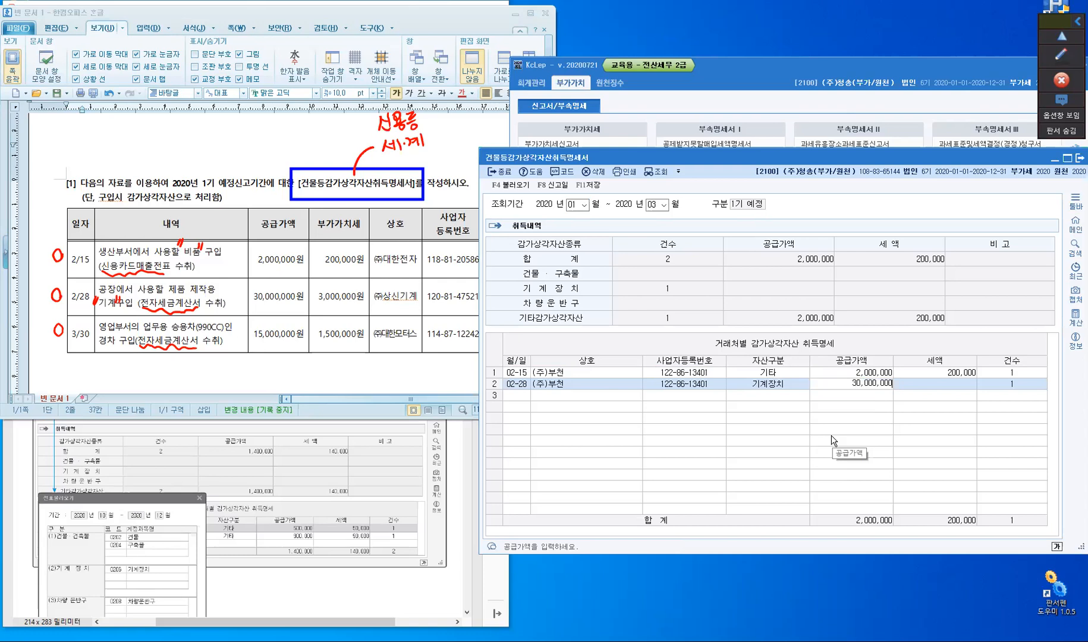
key(Return)
key(Return)
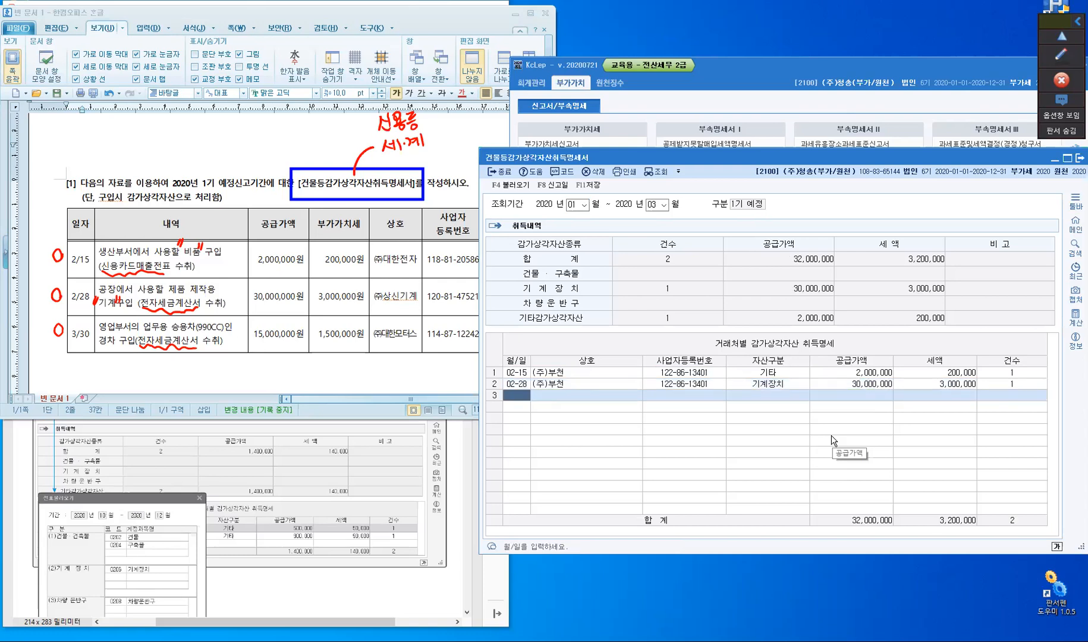
Step: Start the third statement line with date 03-30 and pick (주)부천 as the supplier
text(03-30)
key(Return)
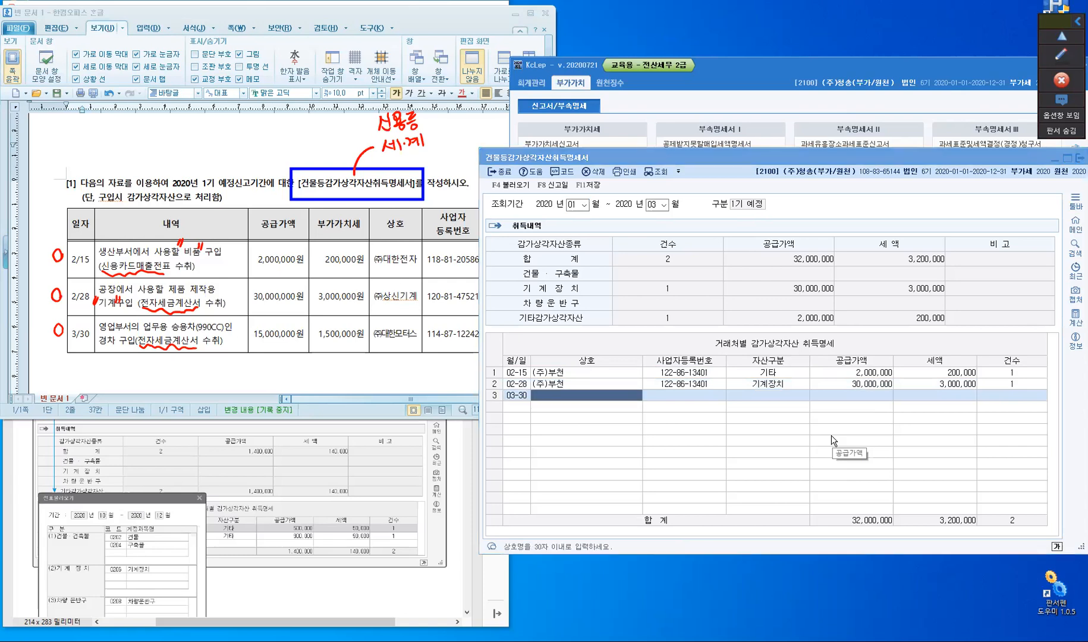
key(F2)
key(Escape)
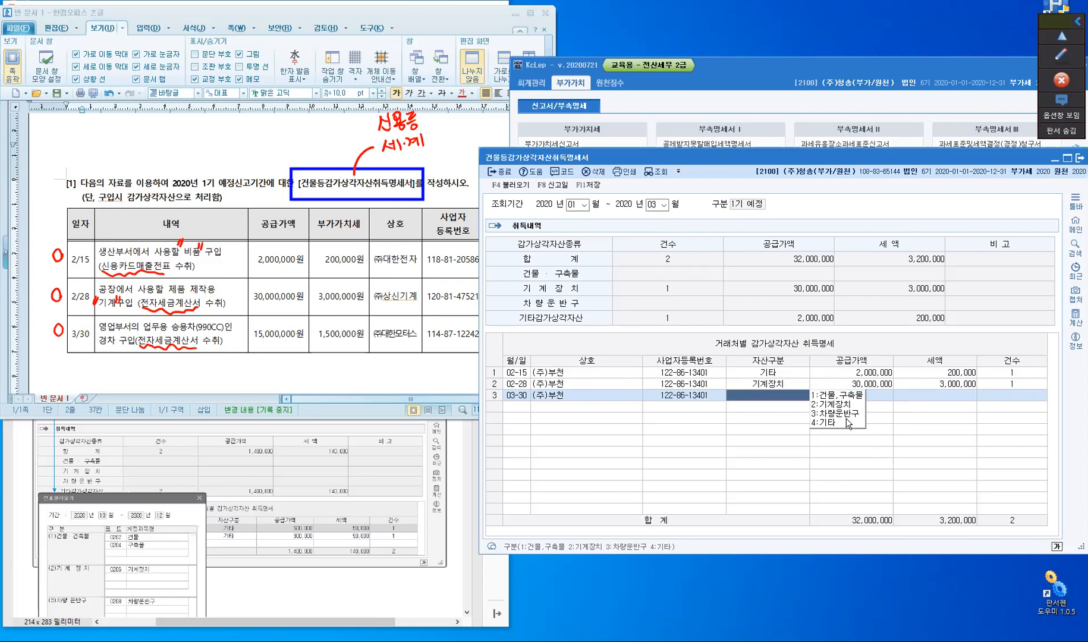
Step: Set the 03-30 line's asset type to 3, 차량운반구, with a supply value of 15,000,000 and tax of 1,500,000
key(3)
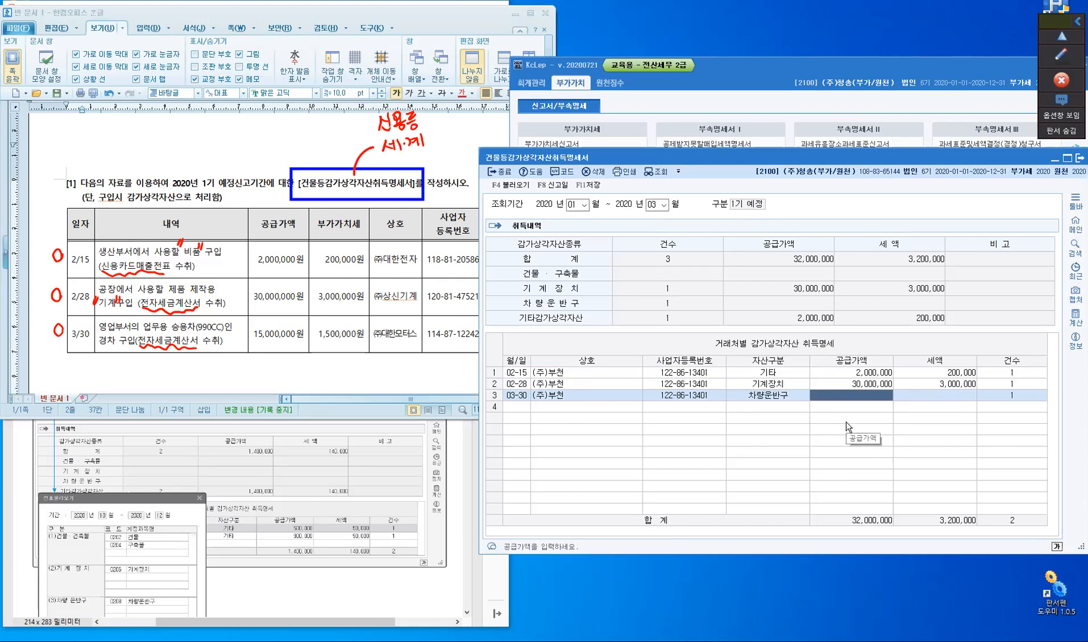
text(15,000,000)
key(Return)
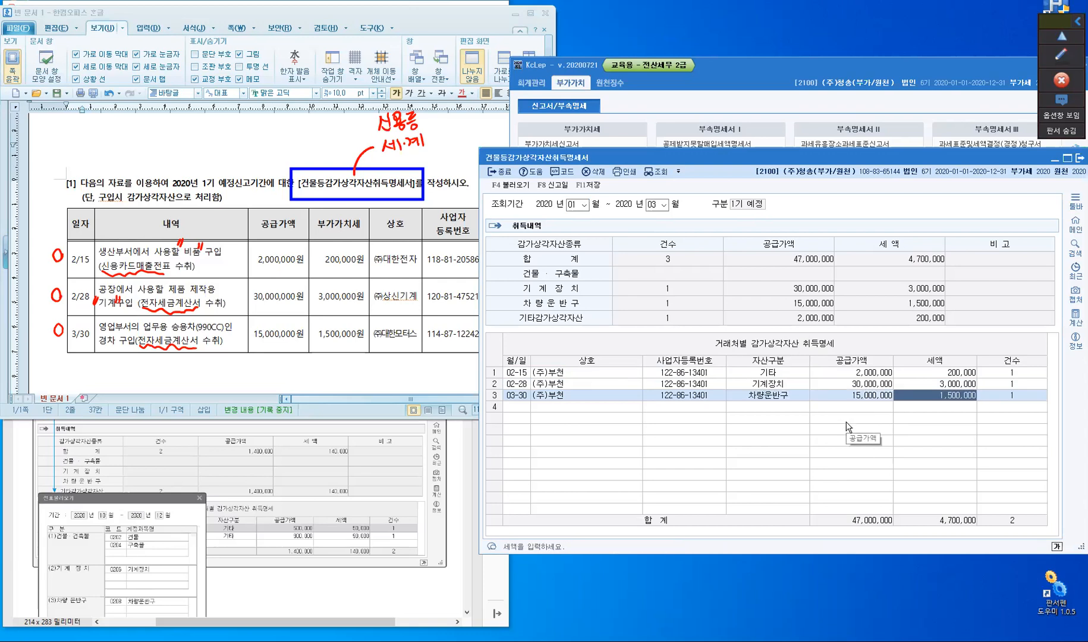
key(Return)
key(Return)
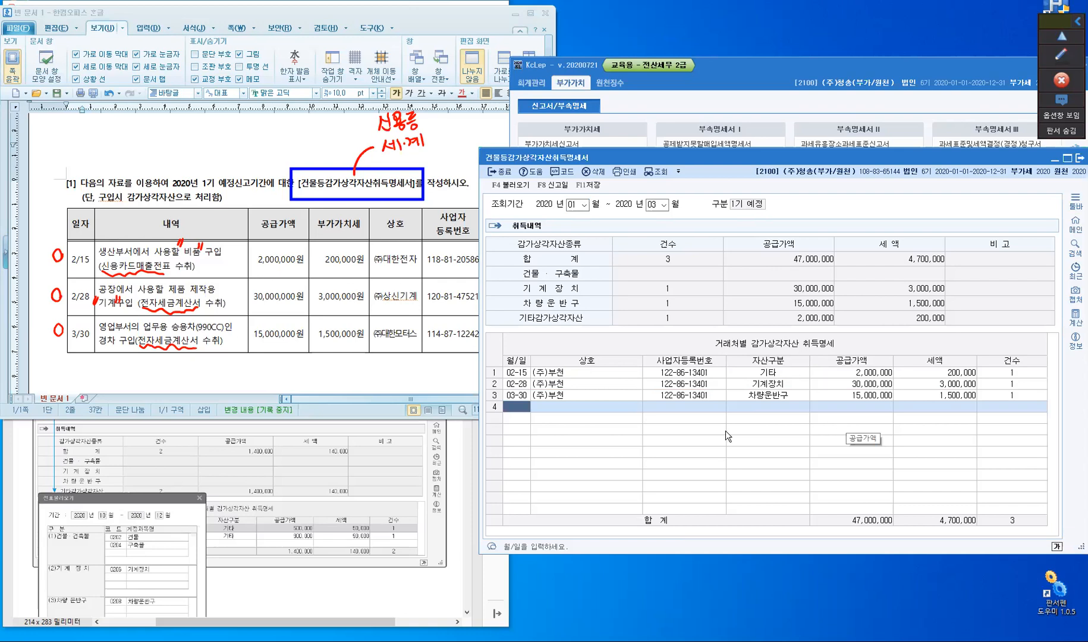
Step: Save the completed 건물등감가상각자산취득명세서 and close it
click(589, 186)
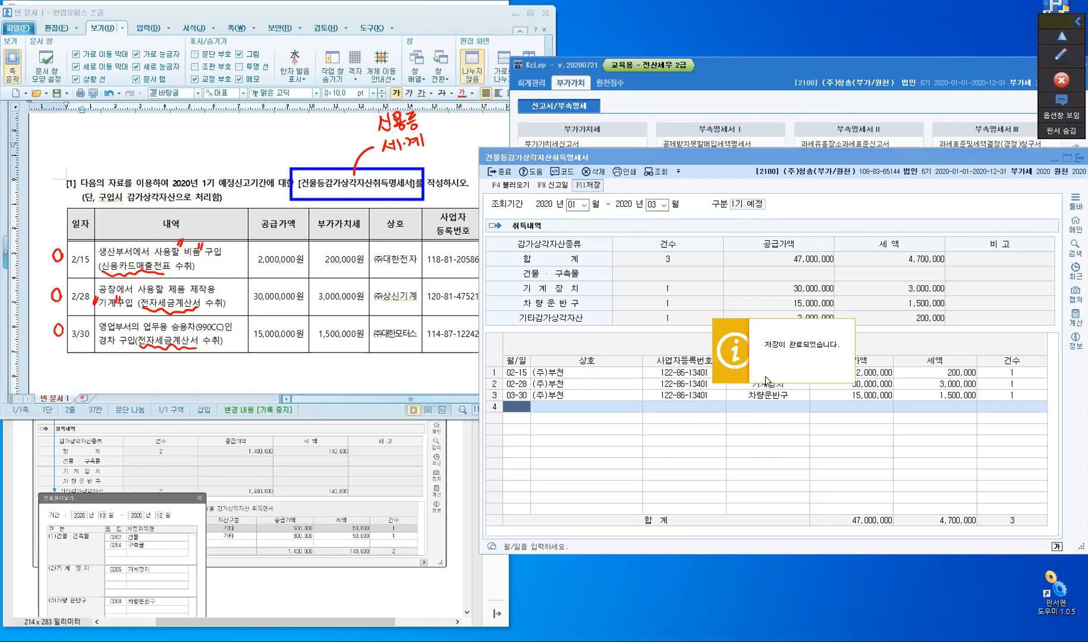
click(493, 171)
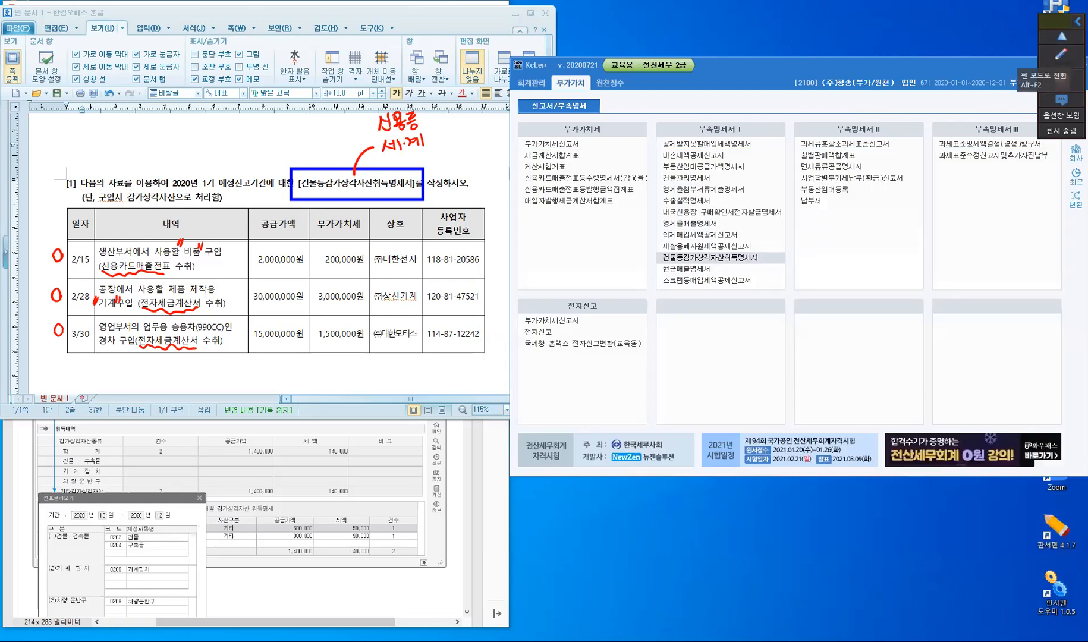
Step: Erase all pen annotations from the exercise, leave drawing mode and minimize the exercise document
click(1062, 55)
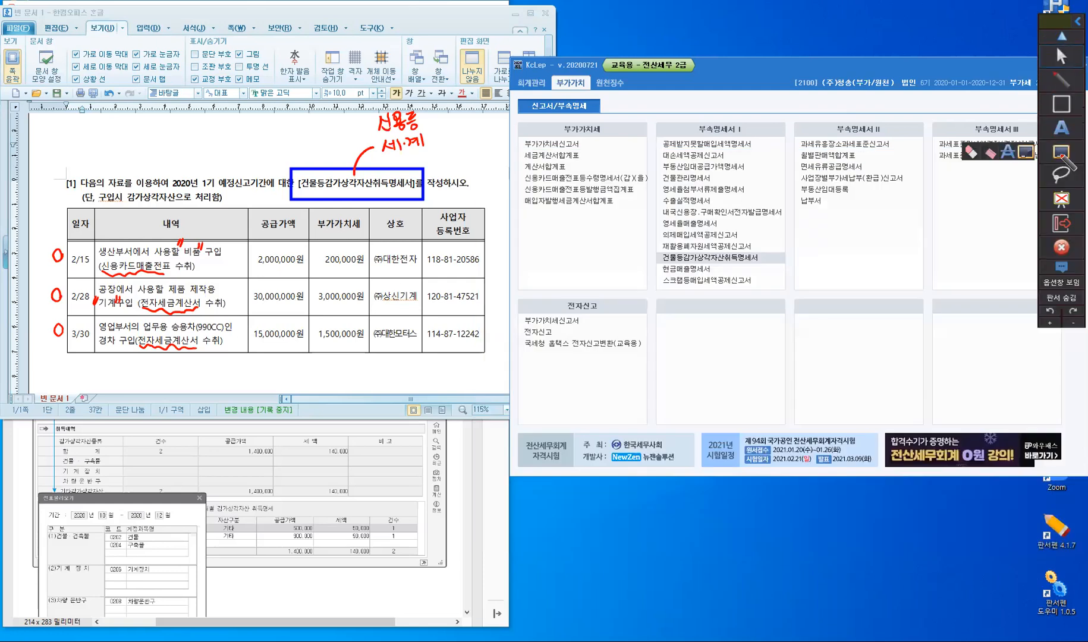
click(1062, 155)
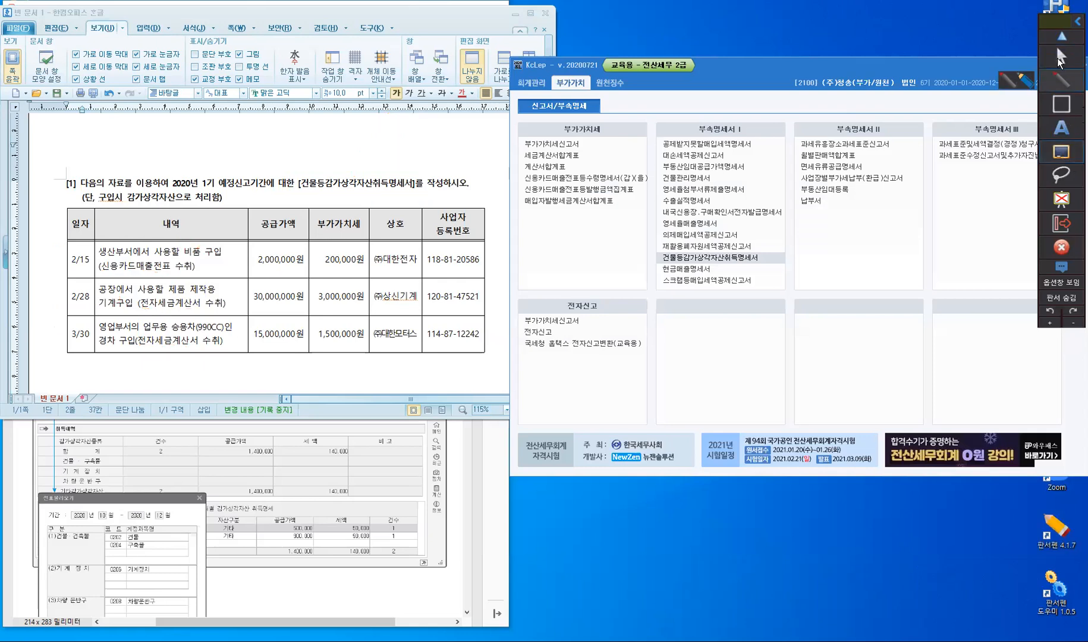
click(1058, 58)
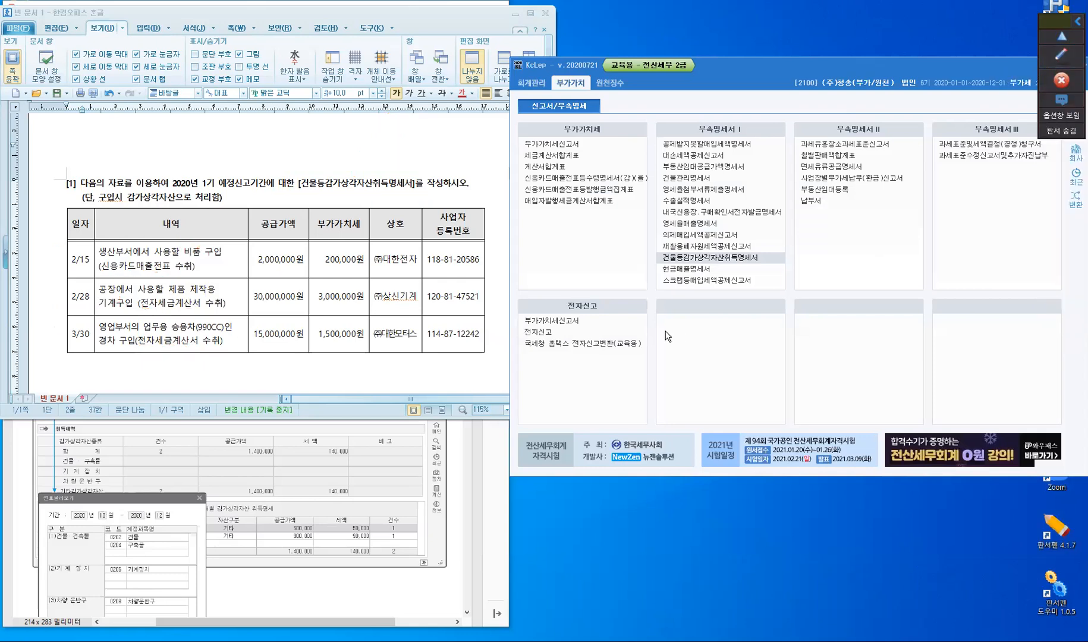
click(519, 13)
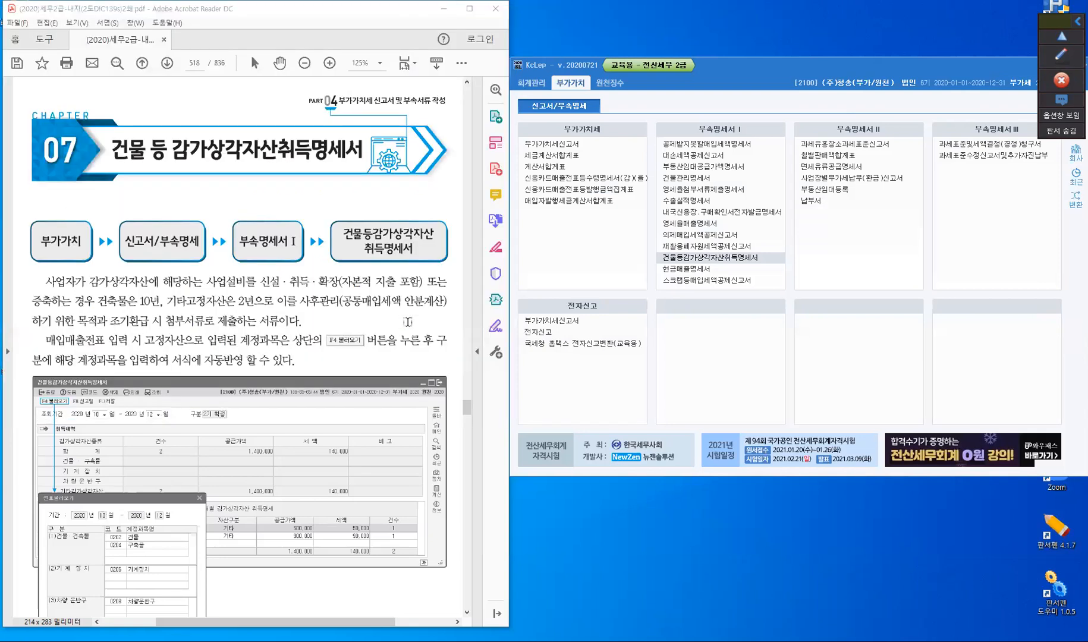